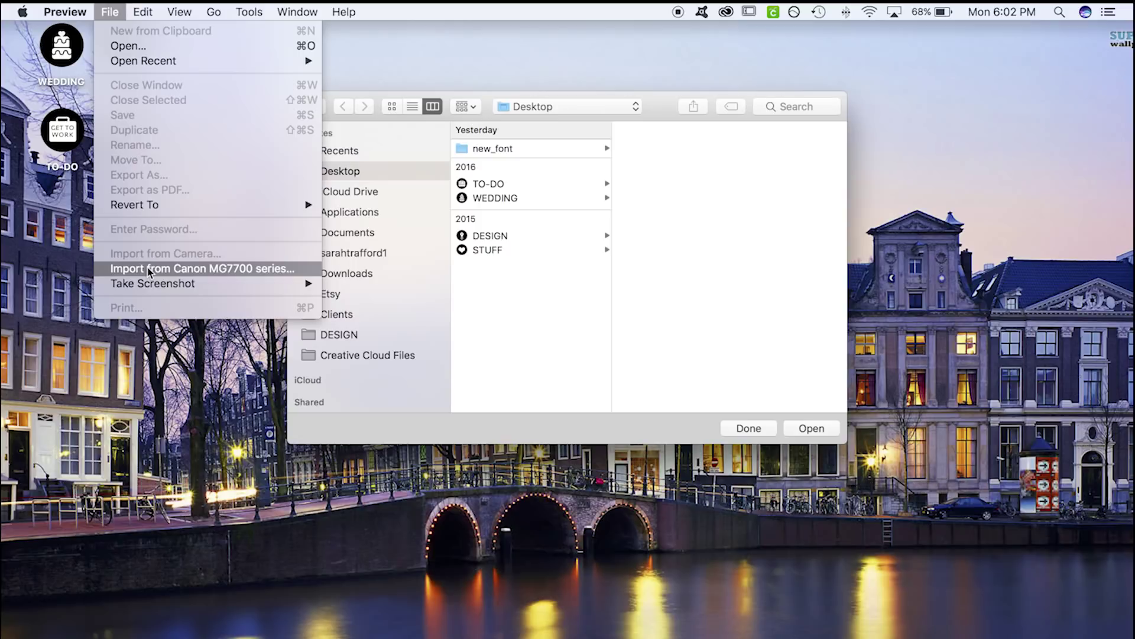
# Step: Import from the Canon MG7700 series in Color, selecting the handwritten lettering area of about 5.12 × 8.23 inches, and scan it
pyautogui.click(149, 271)
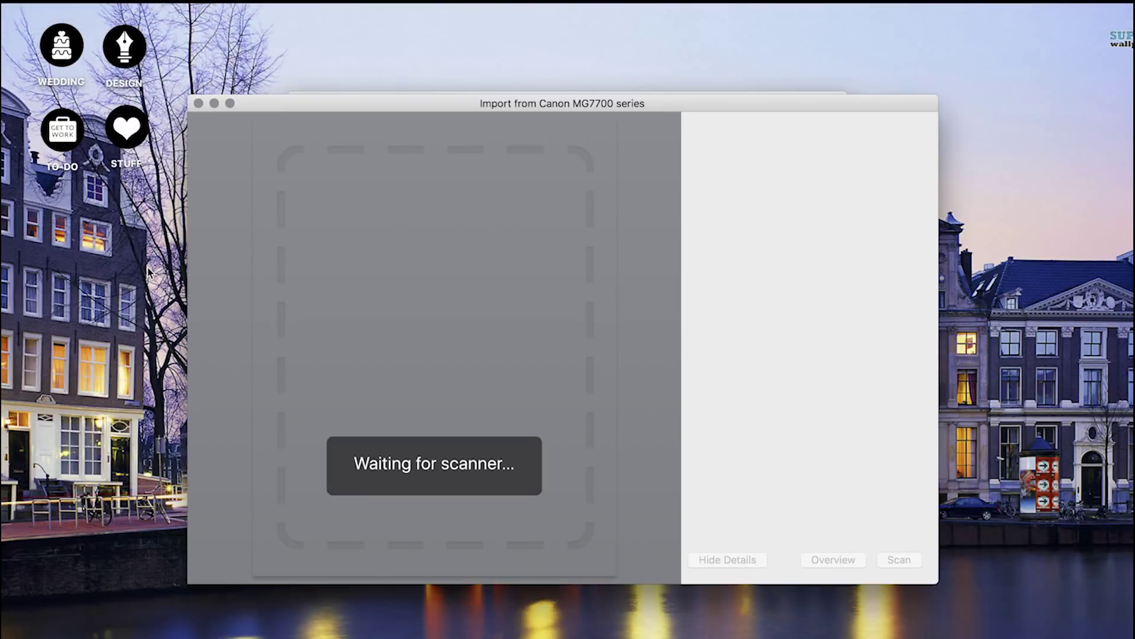
pyautogui.click(815, 138)
pyautogui.click(816, 149)
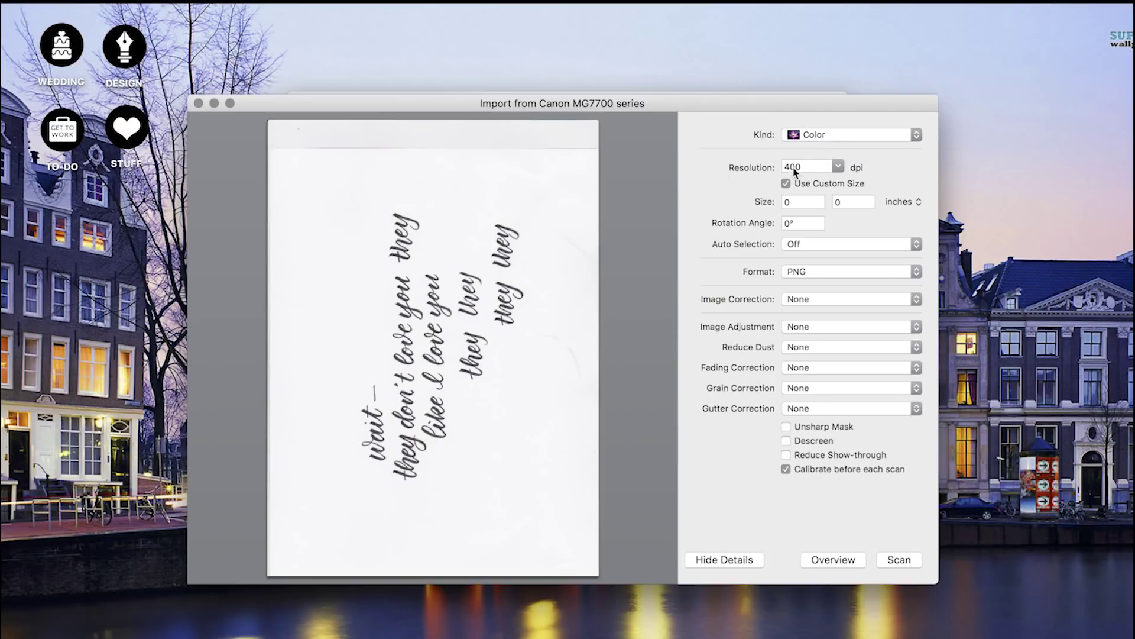
pyautogui.moveTo(339, 190); pyautogui.dragTo(539, 511)
pyautogui.click(898, 559)
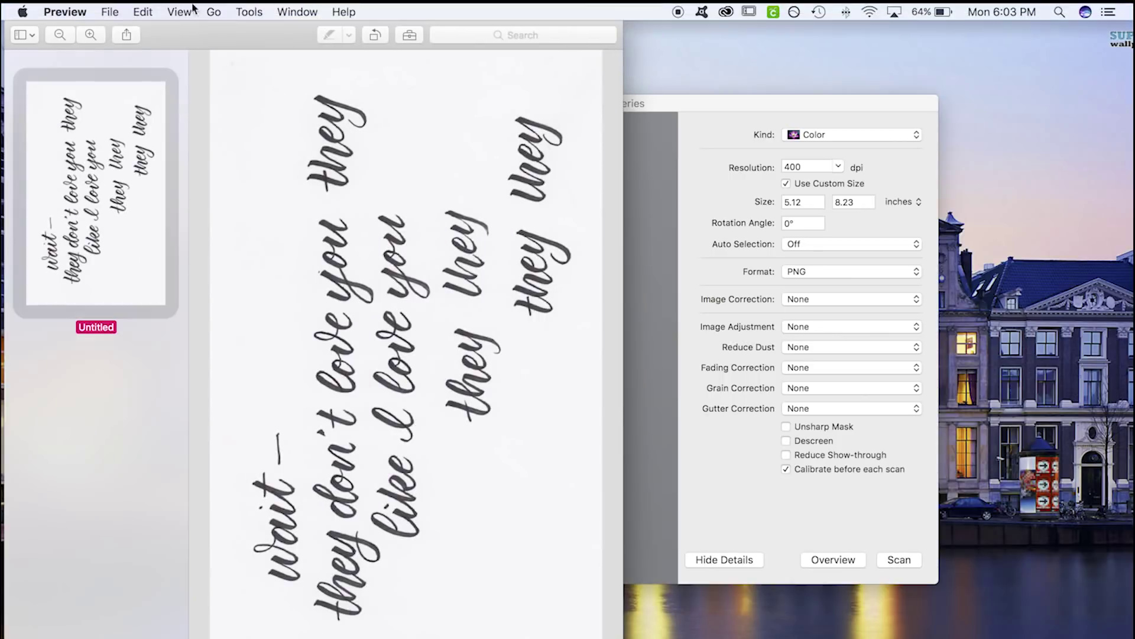
# Step: Save the scanned lettering to the Desktop as a PNG named maps
pyautogui.click(104, 11)
pyautogui.click(127, 113)
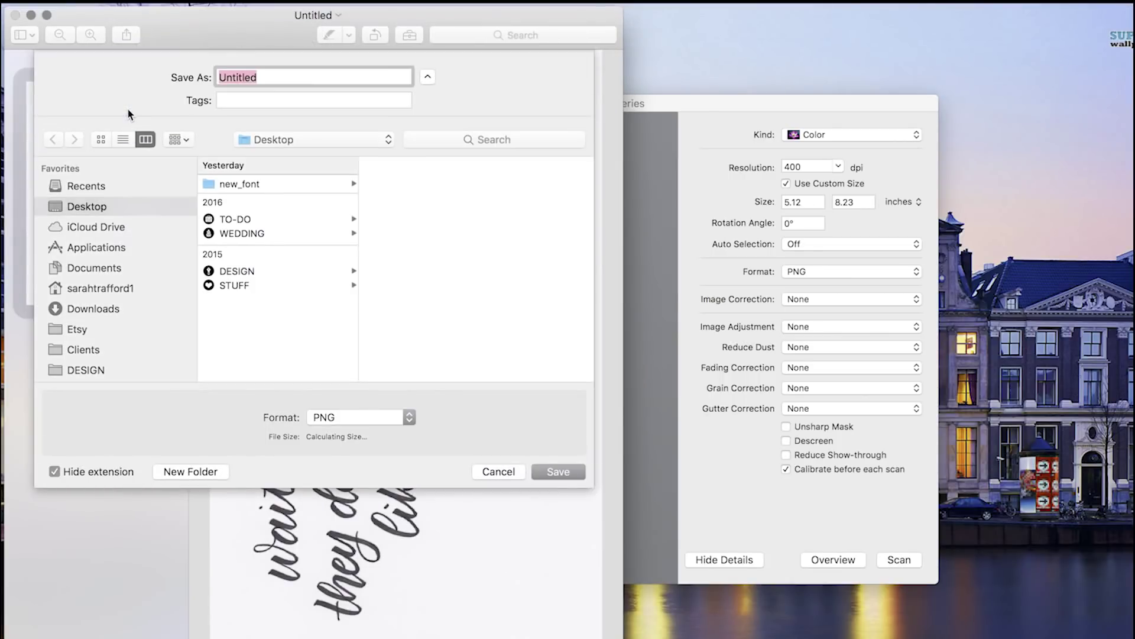
pyautogui.write('maps')
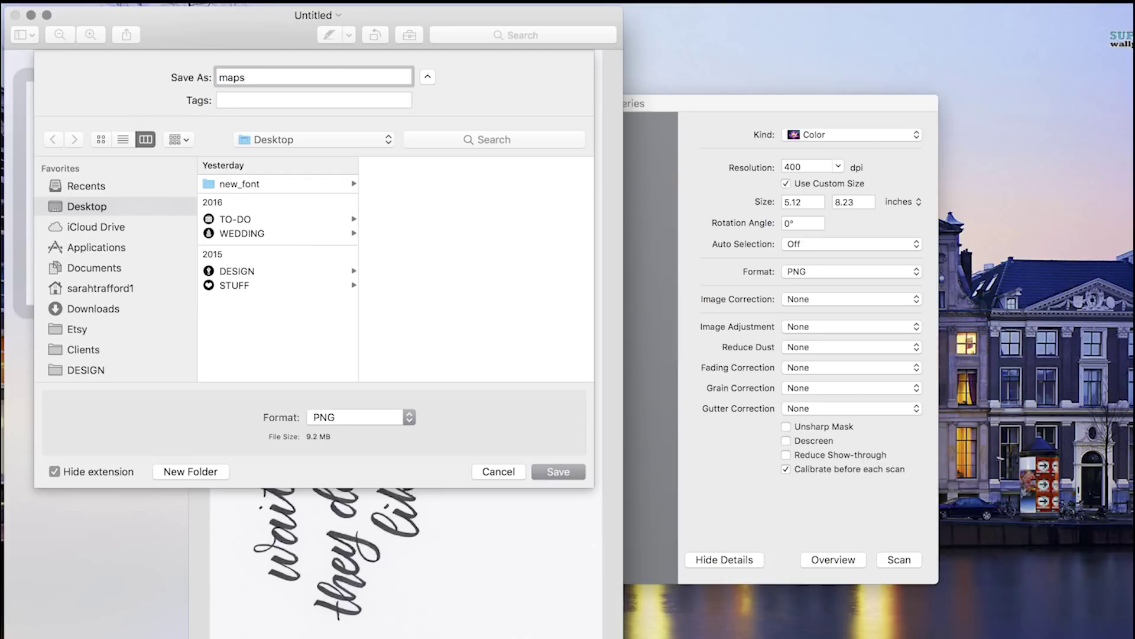
pyautogui.press('Return')
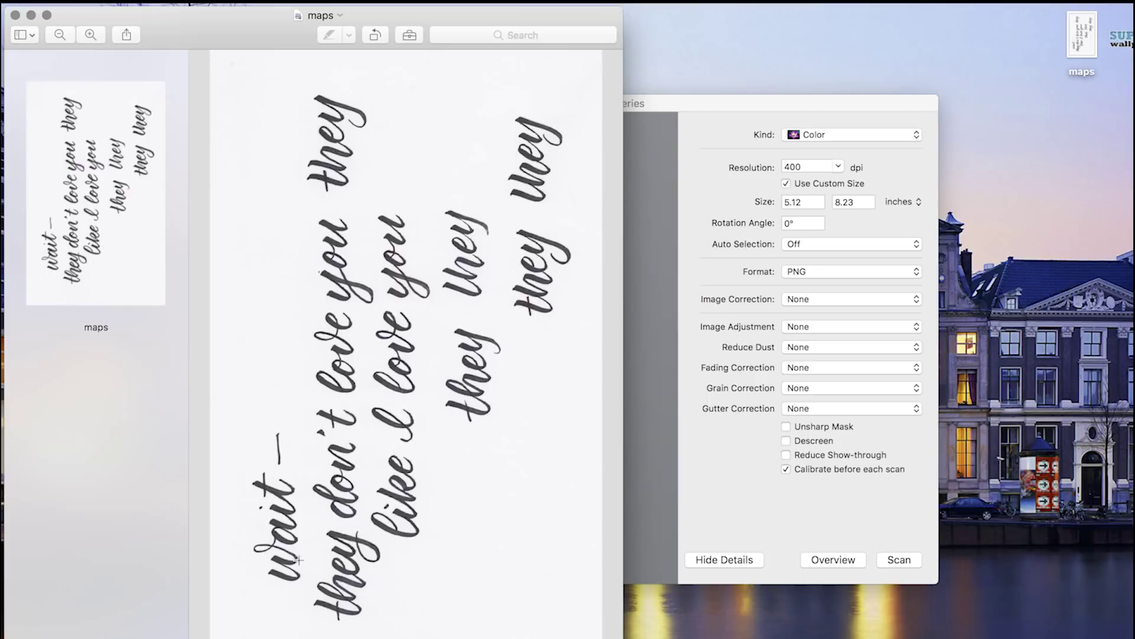
pyautogui.moveTo(301, 528); pyautogui.dragTo(392, 619)
pyautogui.click(455, 580)
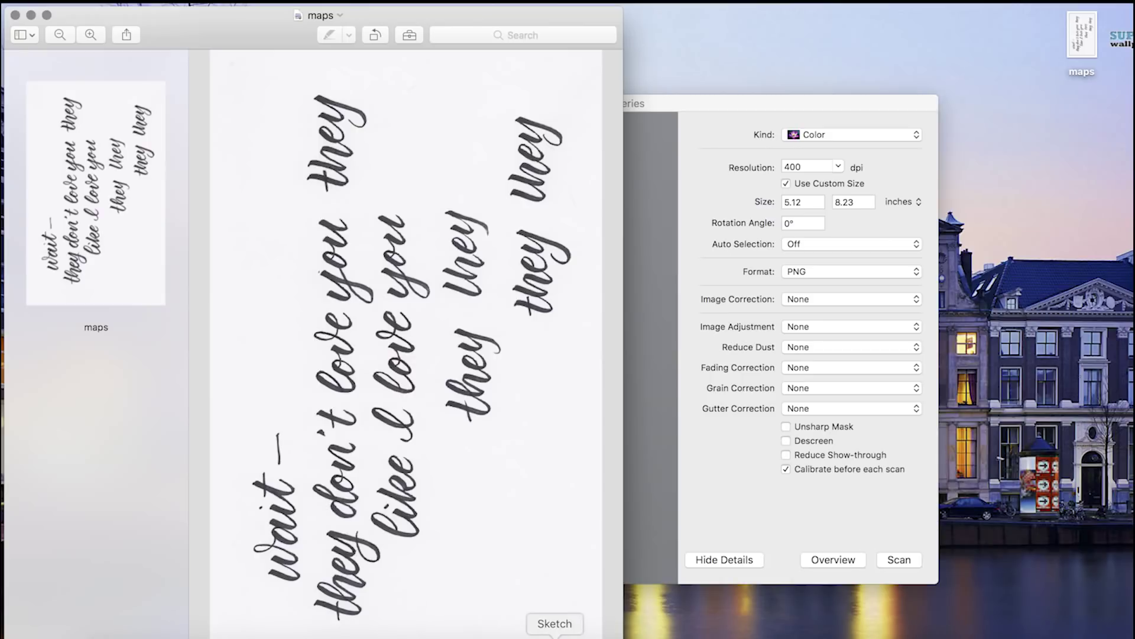
# Step: Open the saved maps scan in Photoshop and rotate the image 90° clockwise
pyautogui.moveTo(1077, 49); pyautogui.dragTo(718, 638)
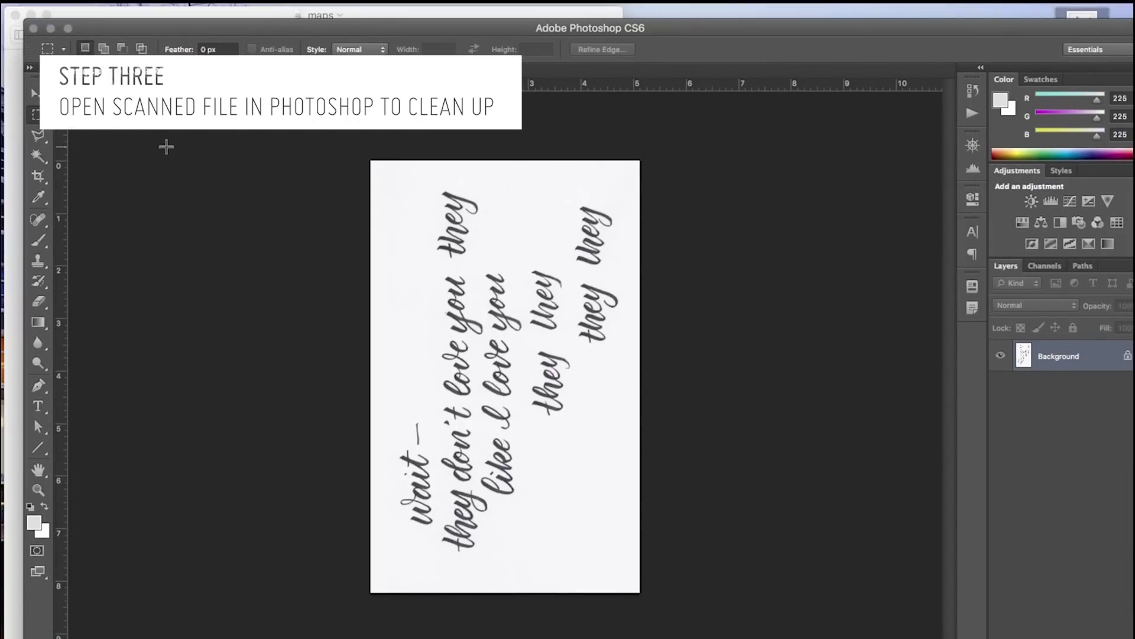
pyautogui.click(35, 96)
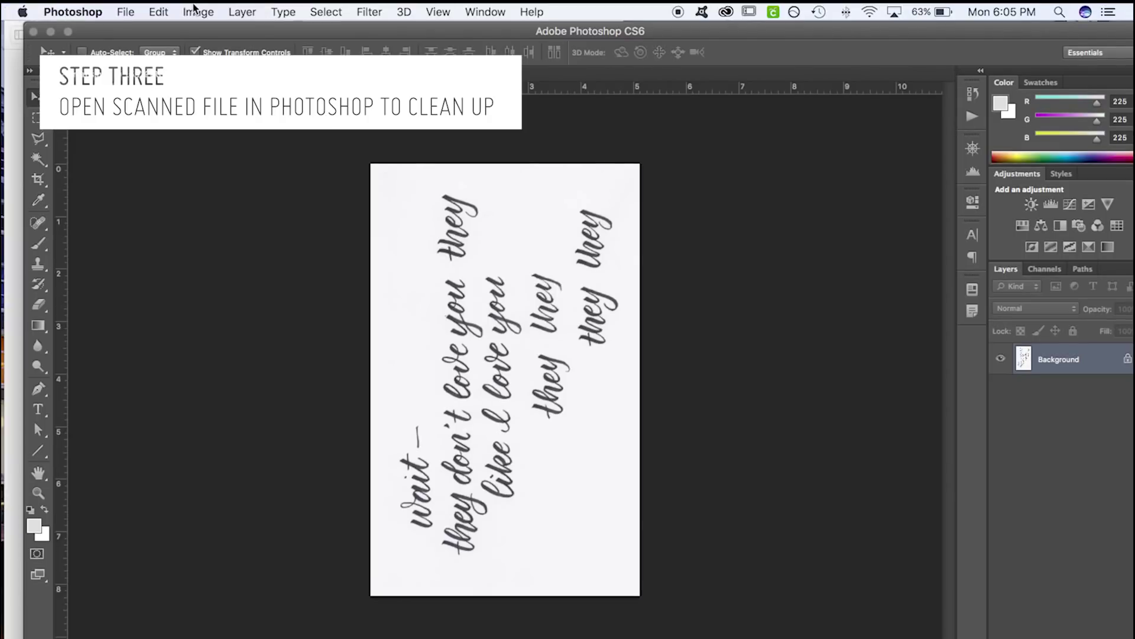
pyautogui.click(198, 10)
pyautogui.moveTo(253, 188)
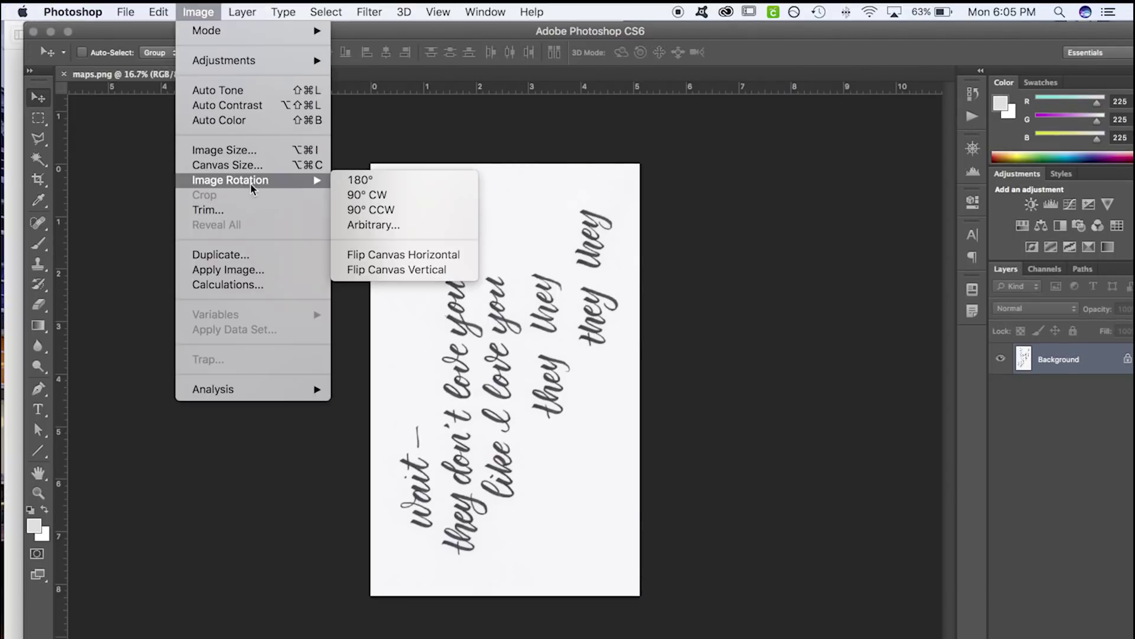
pyautogui.click(398, 200)
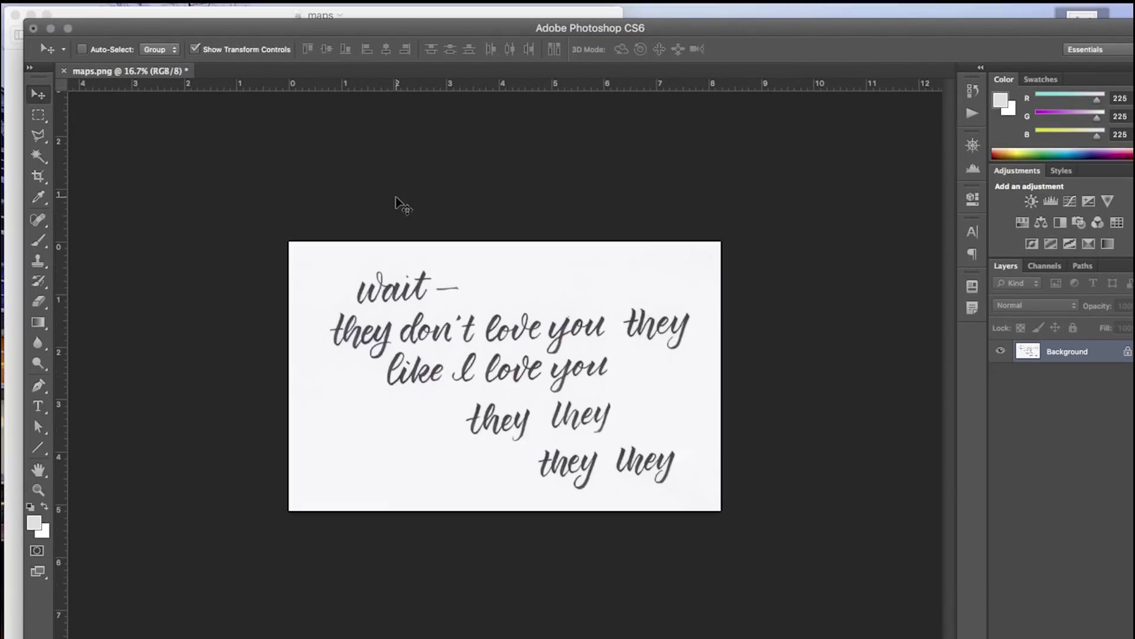
# Step: Add a Levels adjustment, sampling the black point from a letter stroke and the white point from the paper background
pyautogui.press('super+equal')
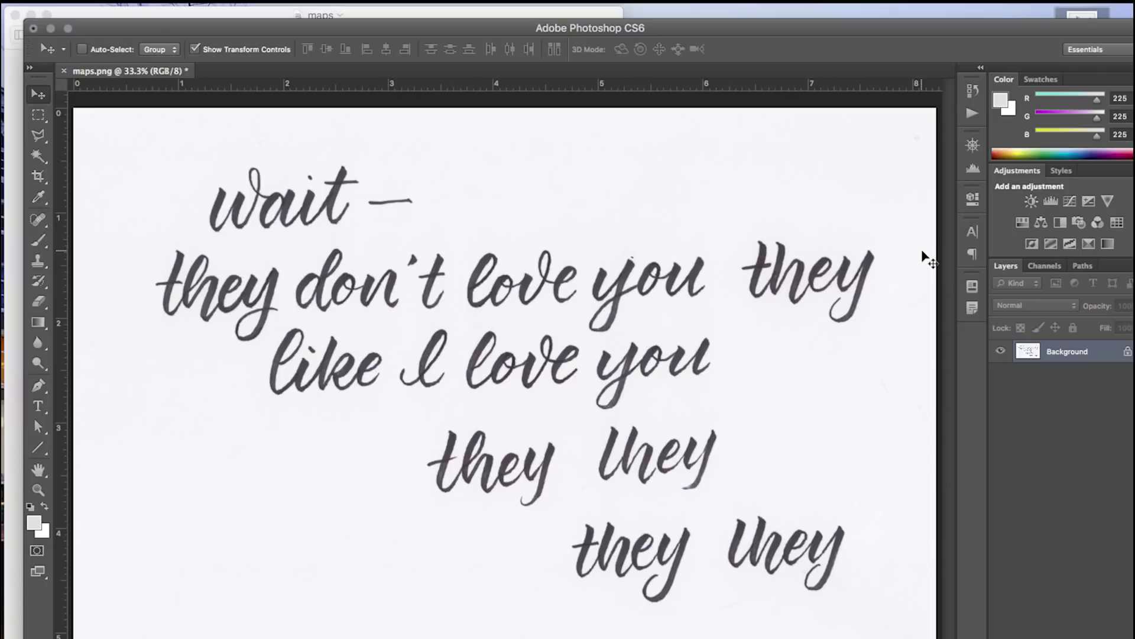
pyautogui.click(1055, 202)
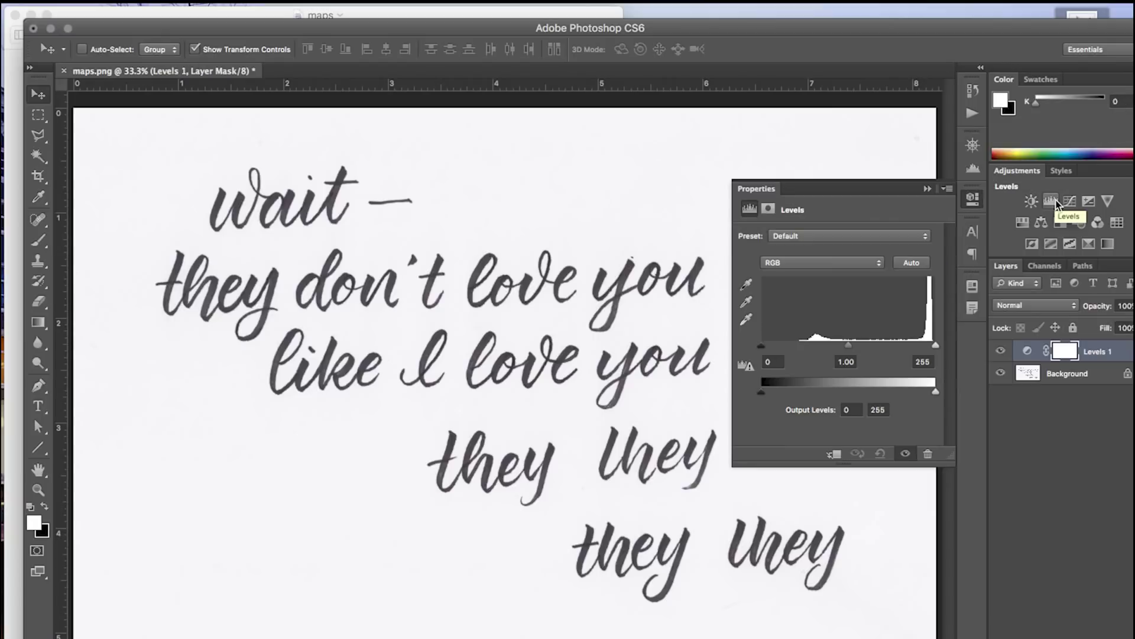
pyautogui.click(748, 287)
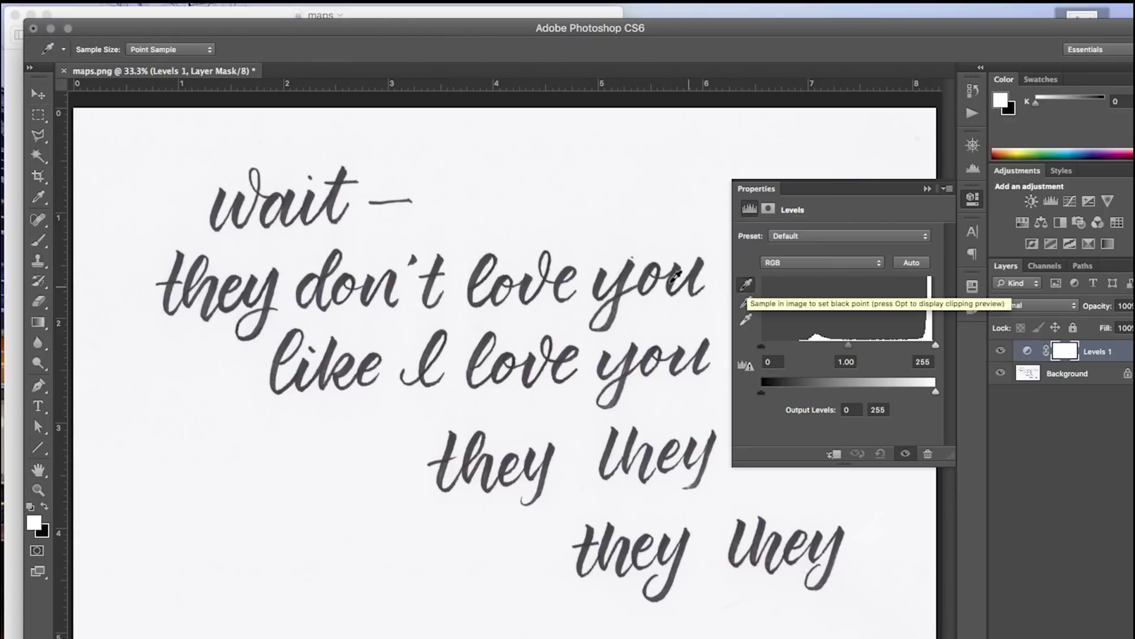
pyautogui.click(629, 273)
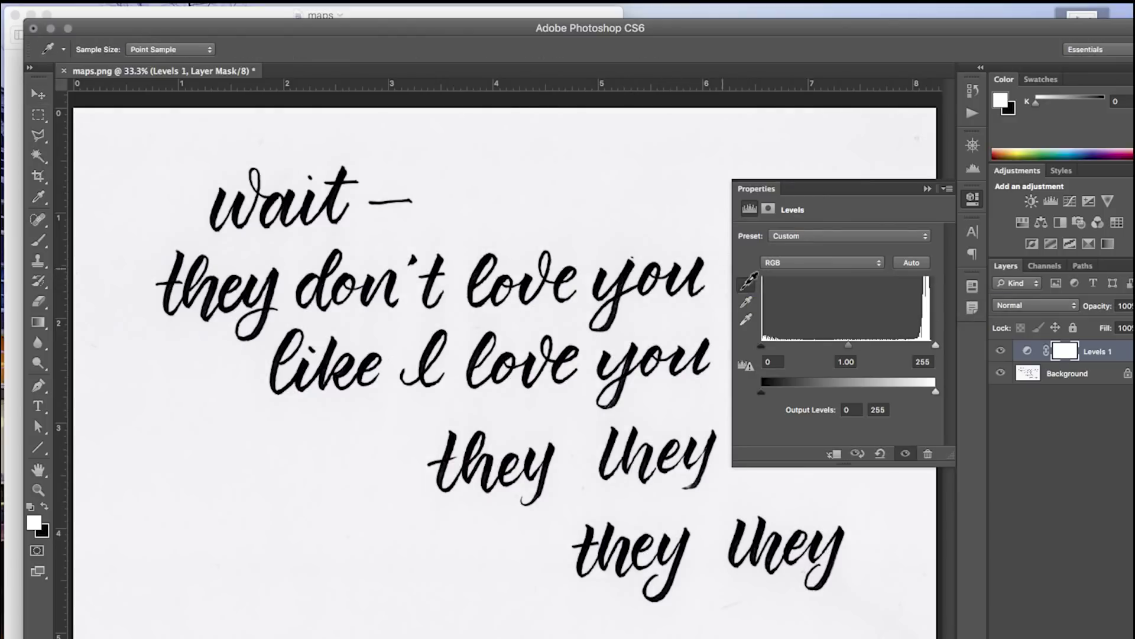
pyautogui.click(747, 320)
pyautogui.click(667, 223)
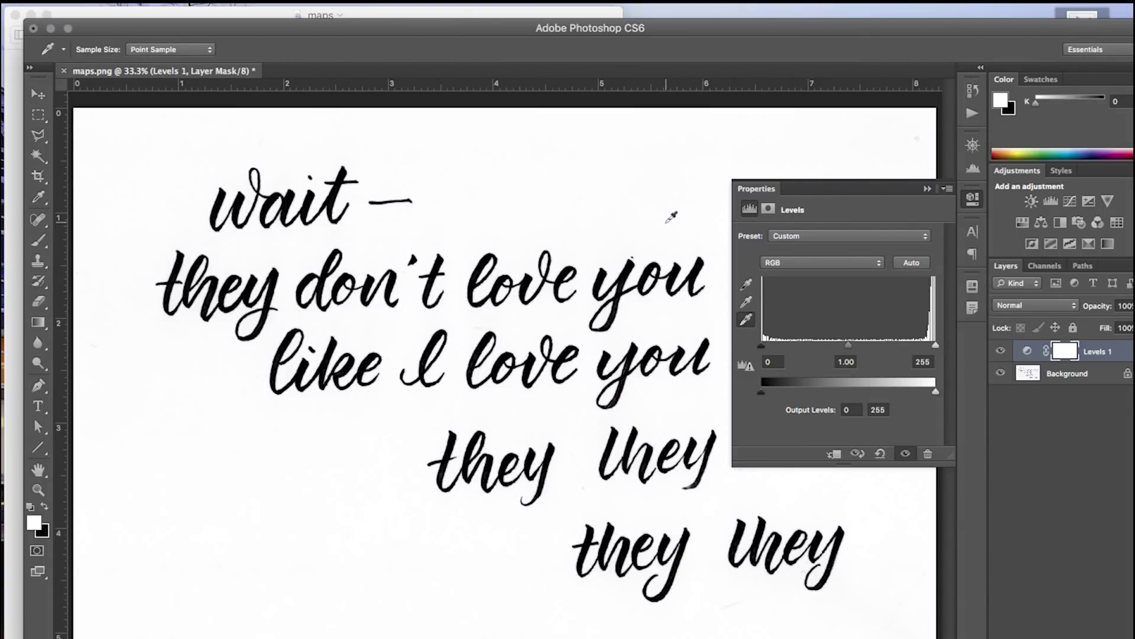
pyautogui.click(973, 199)
# Step: Add a Brightness/Contrast adjustment with brightness 34 and contrast -10
pyautogui.click(1032, 201)
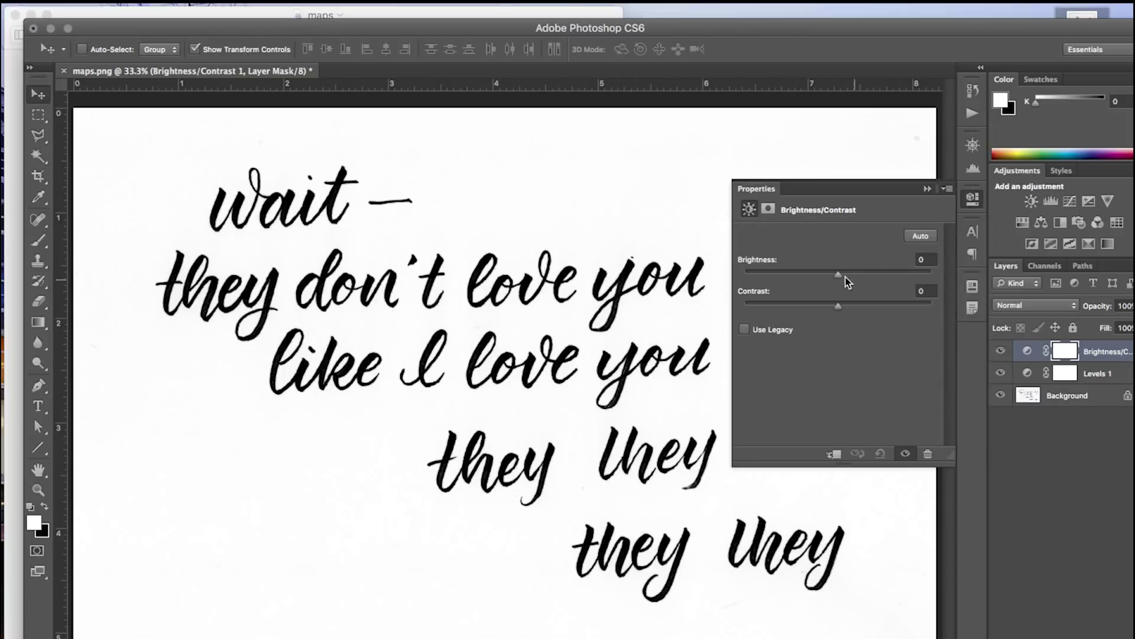
pyautogui.moveTo(840, 275); pyautogui.dragTo(873, 304)
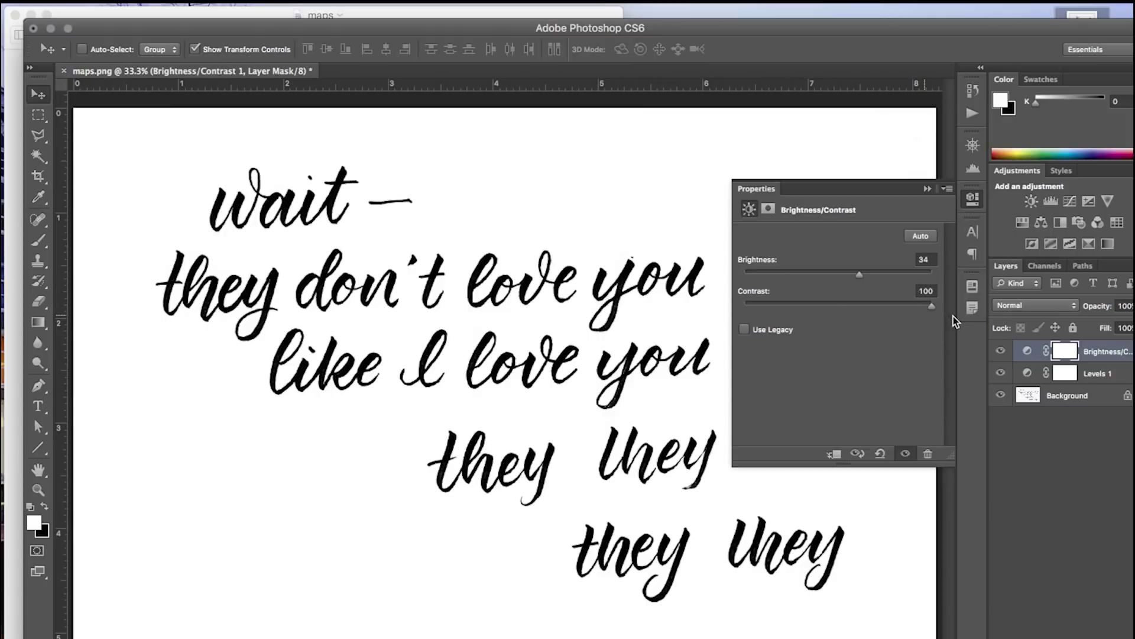
pyautogui.moveTo(950, 323); pyautogui.dragTo(810, 331)
pyautogui.moveTo(815, 325); pyautogui.dragTo(821, 325)
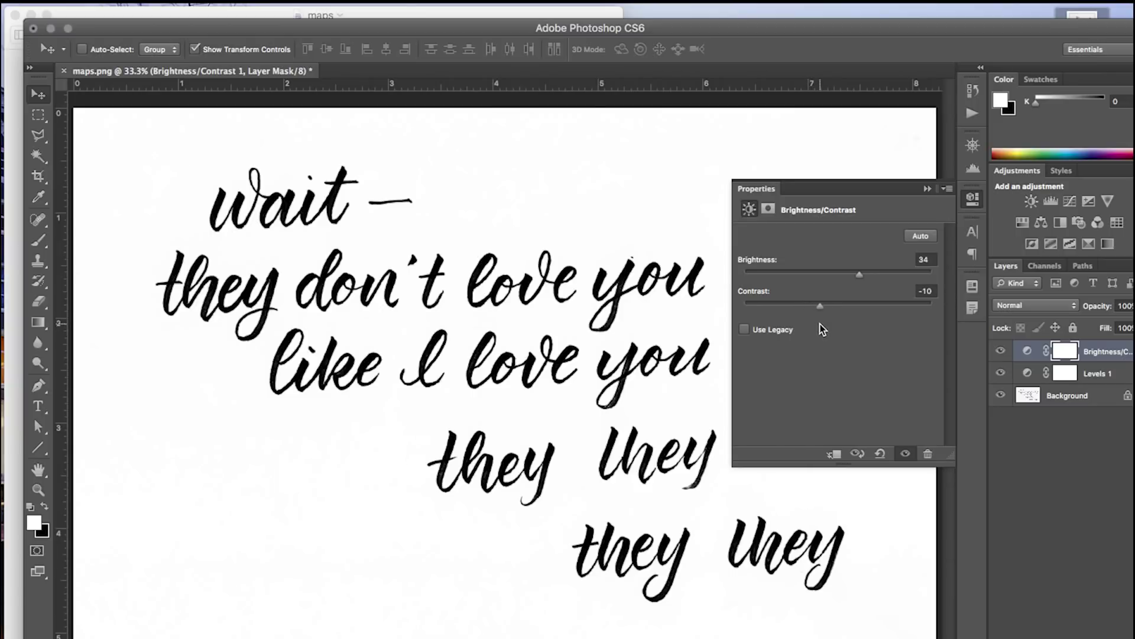
pyautogui.click(973, 199)
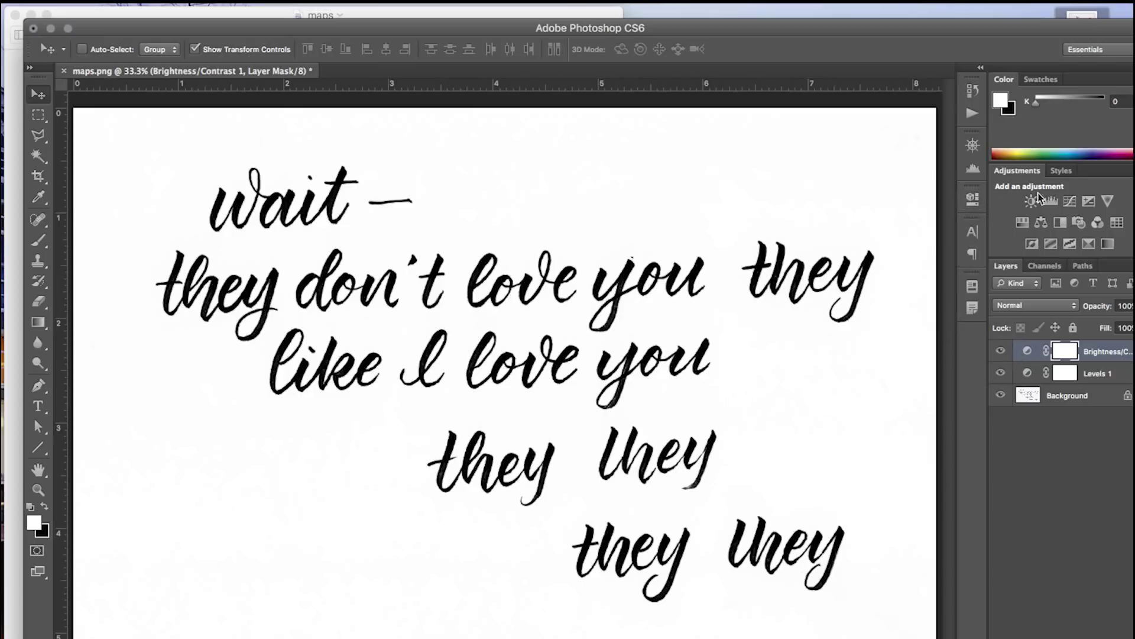
# Step: Add a Curves adjustment and raise a point slightly in the highlights to brighten the image
pyautogui.click(1068, 203)
pyautogui.moveTo(908, 293)
pyautogui.mouseDown()
pyautogui.moveTo(903, 278)
pyautogui.moveTo(910, 296)
pyautogui.moveTo(893, 322)
pyautogui.moveTo(901, 290)
pyautogui.mouseUp()
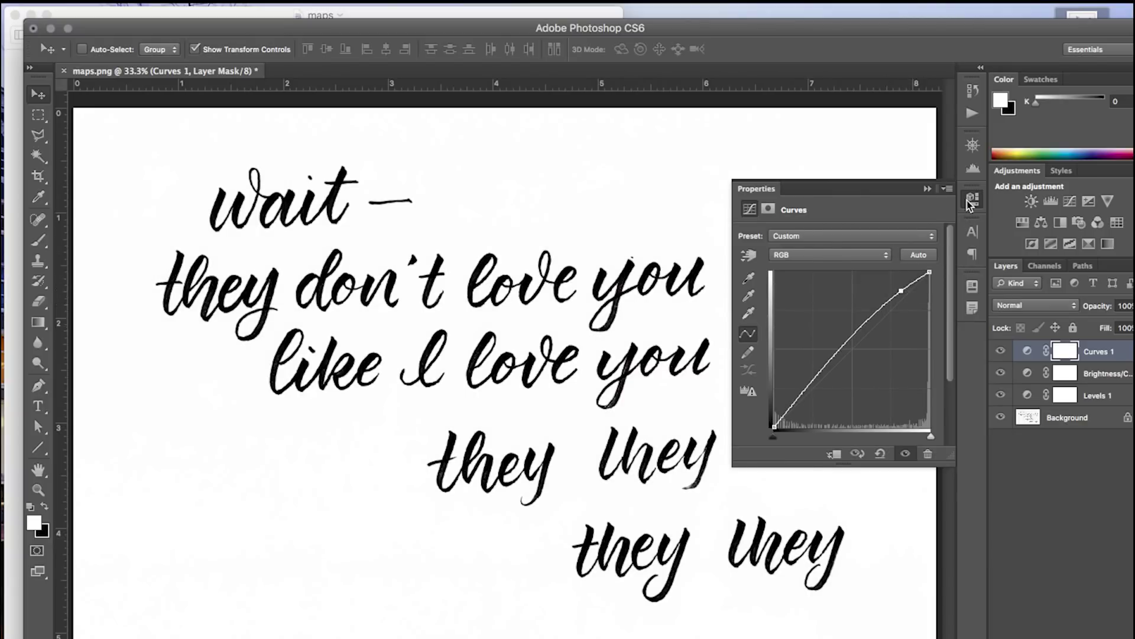
pyautogui.click(973, 200)
# Step: Hide the Curves and Brightness/Contrast layers, toggling the latter to compare, and leave only the Levels adjustment active
pyautogui.moveTo(1002, 351); pyautogui.dragTo(1005, 382)
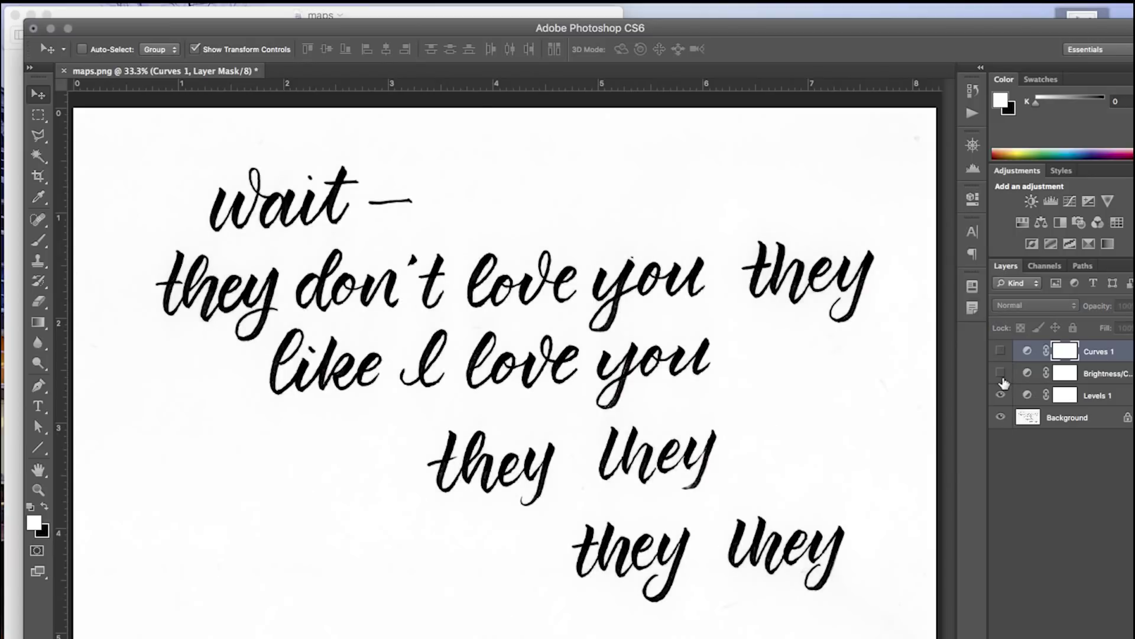
pyautogui.click(1004, 379)
pyautogui.click(1004, 379)
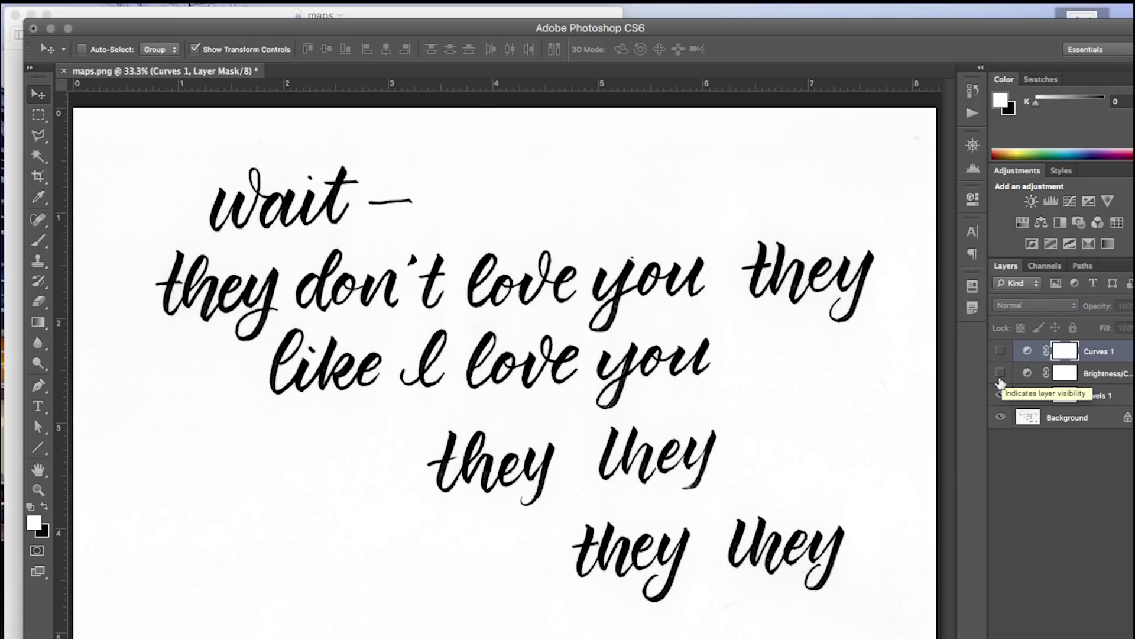
# Step: Save the cleaned lettering for web as maps.jpg on the Desktop, a JPEG at maximum quality 100 and 3290 × 2048 px
pyautogui.click(125, 12)
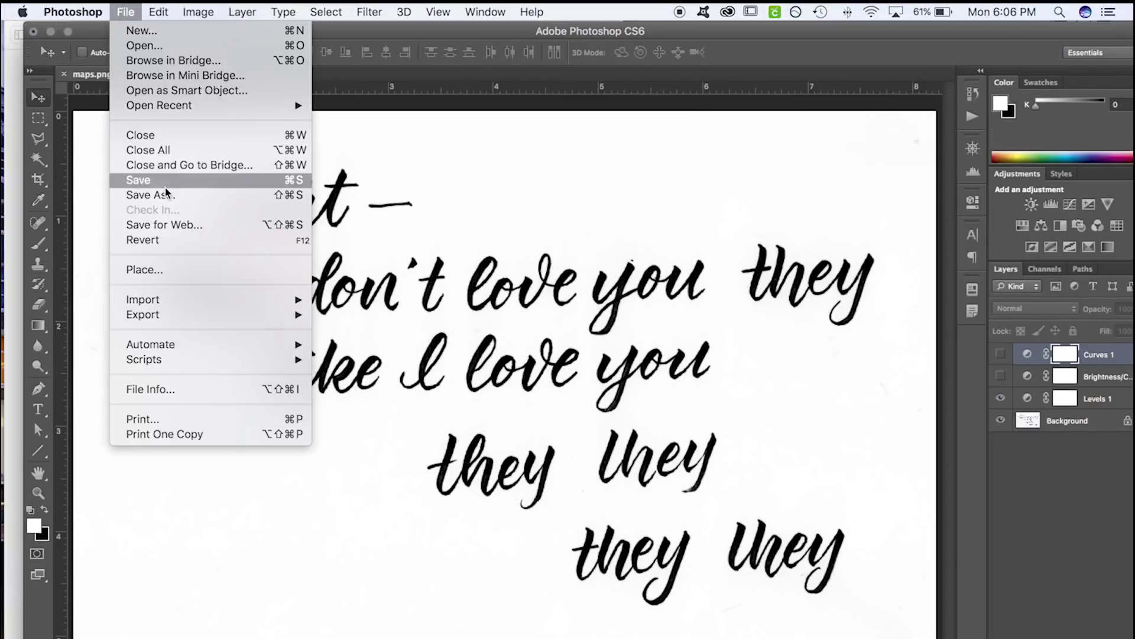
pyautogui.click(165, 224)
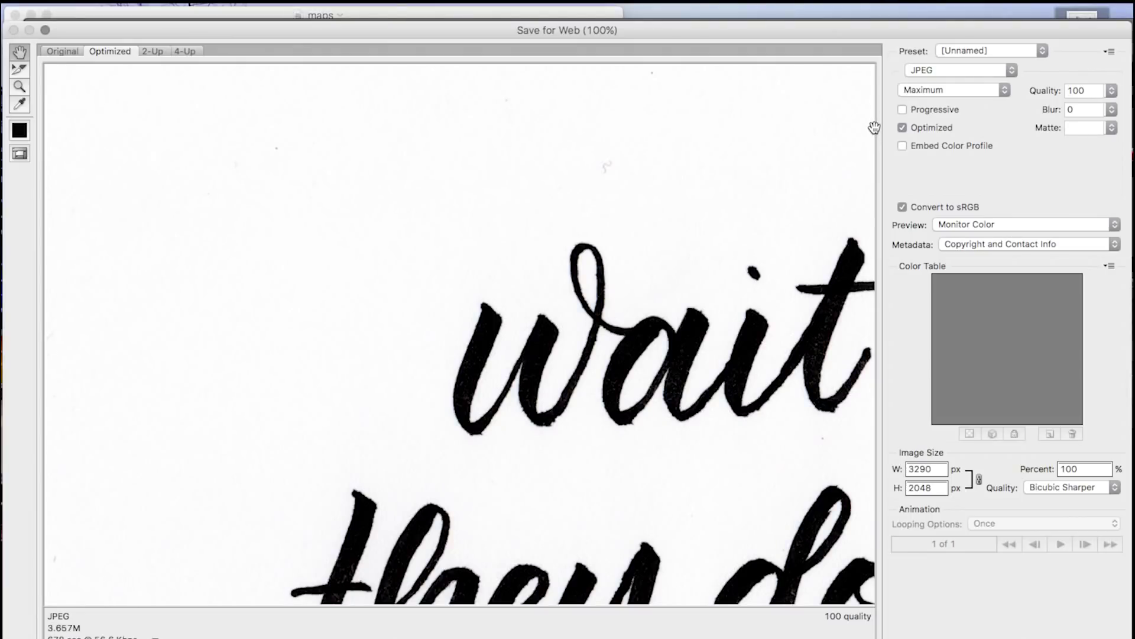
pyautogui.press('Return')
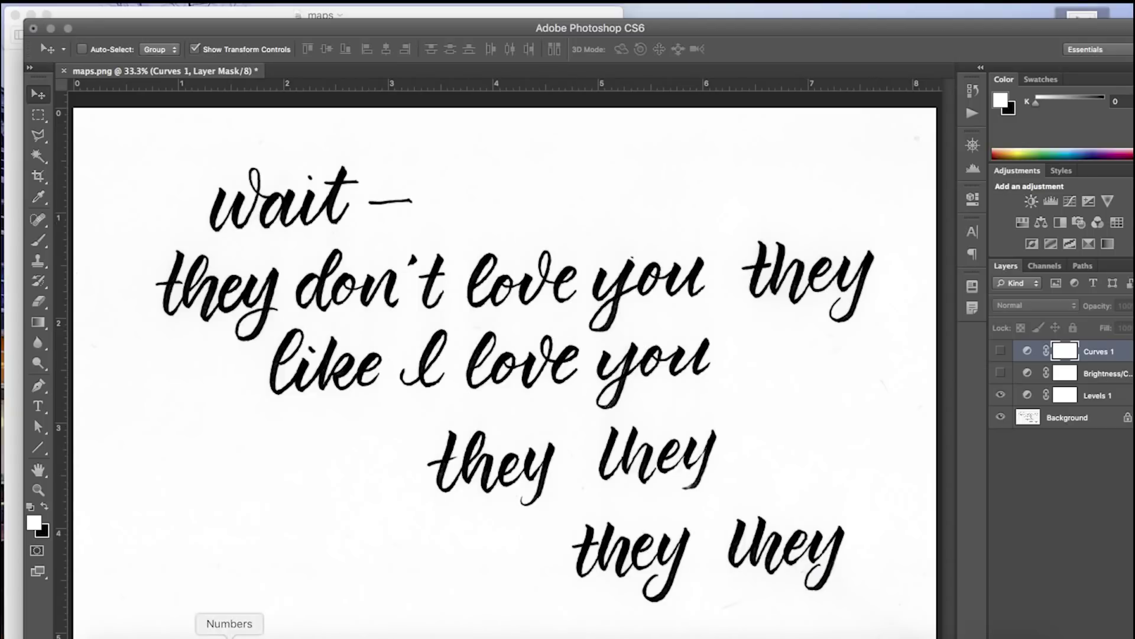
# Step: Switch to Finder, select maps.jpg on the Desktop and open it in Illustrator
pyautogui.click(121, 631)
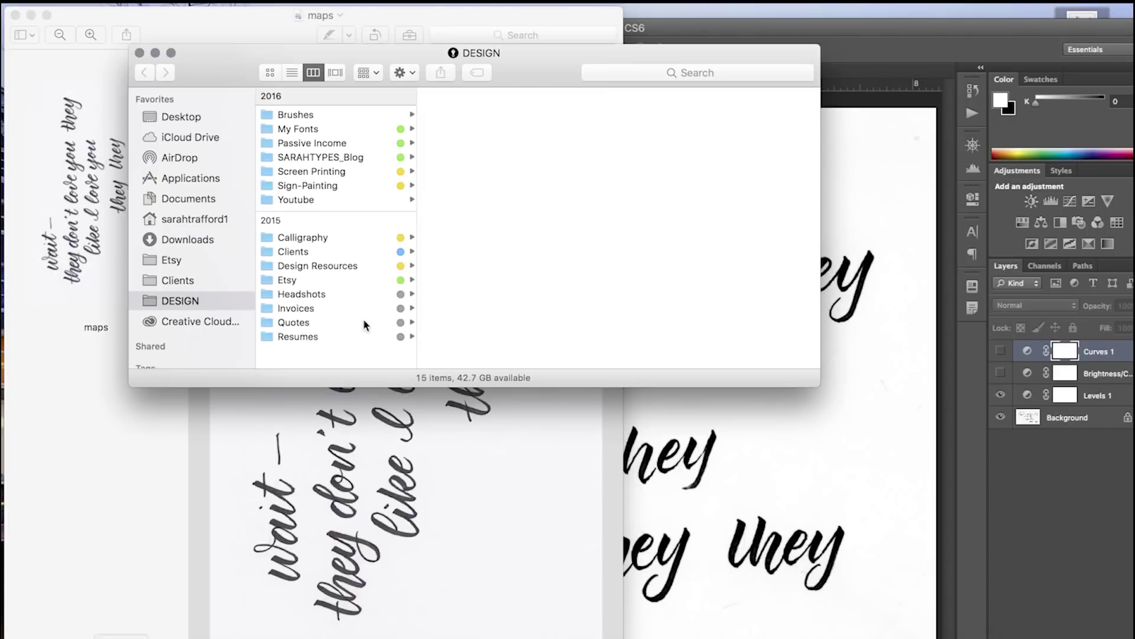
pyautogui.click(232, 122)
pyautogui.click(310, 136)
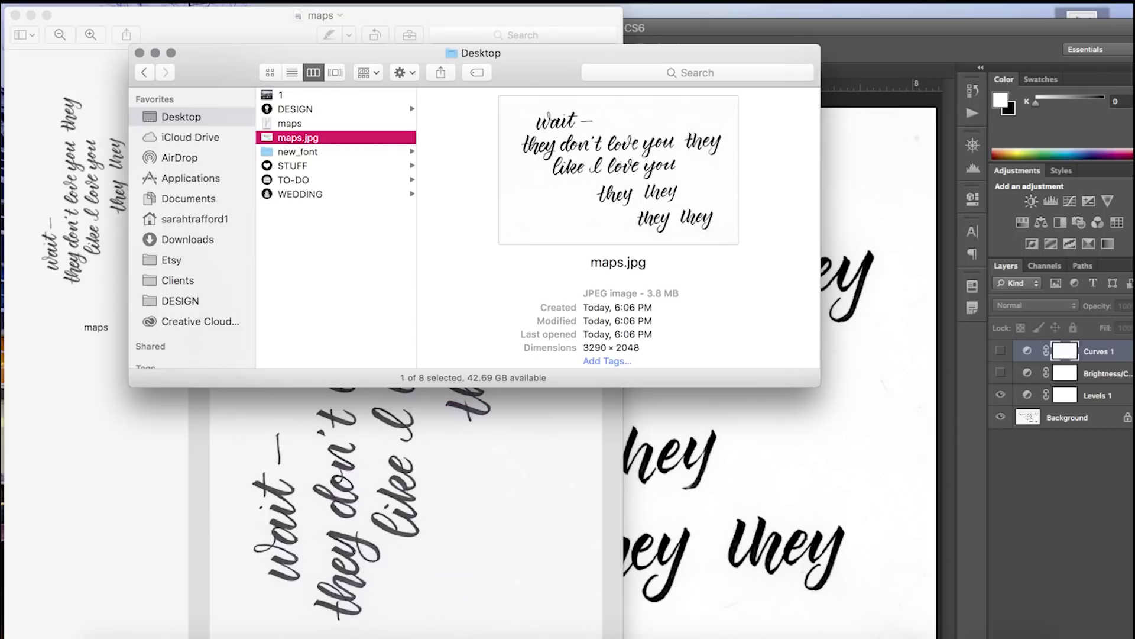
pyautogui.click(665, 635)
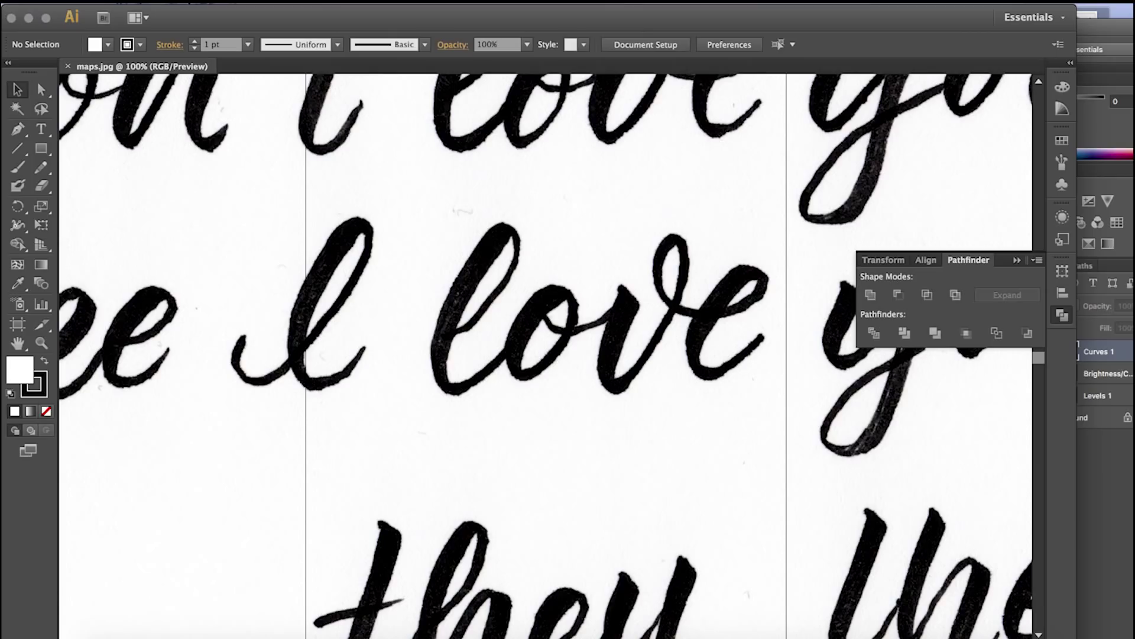
# Step: Select the lettering image in the maps.jpg document
pyautogui.press('super+minus')
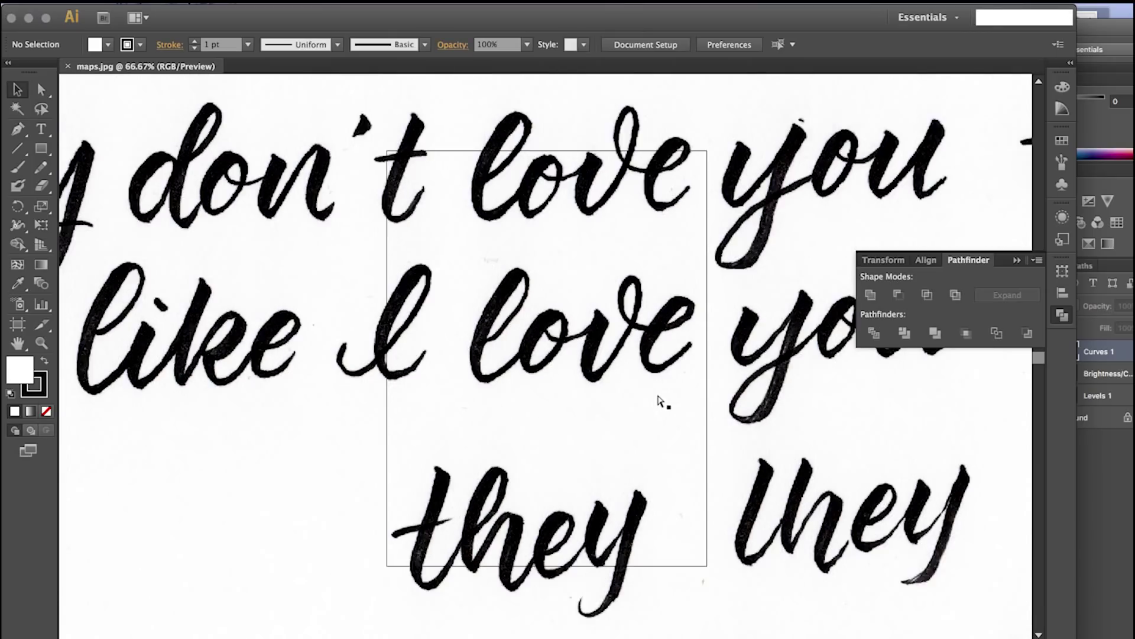
pyautogui.press('super+minus')
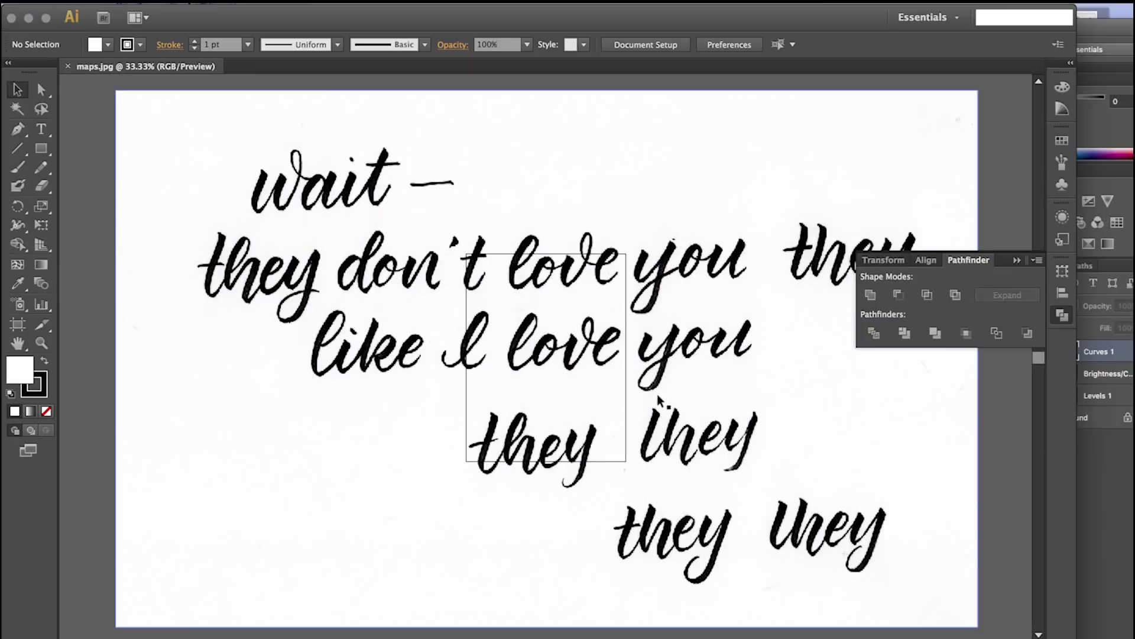
pyautogui.click(362, 178)
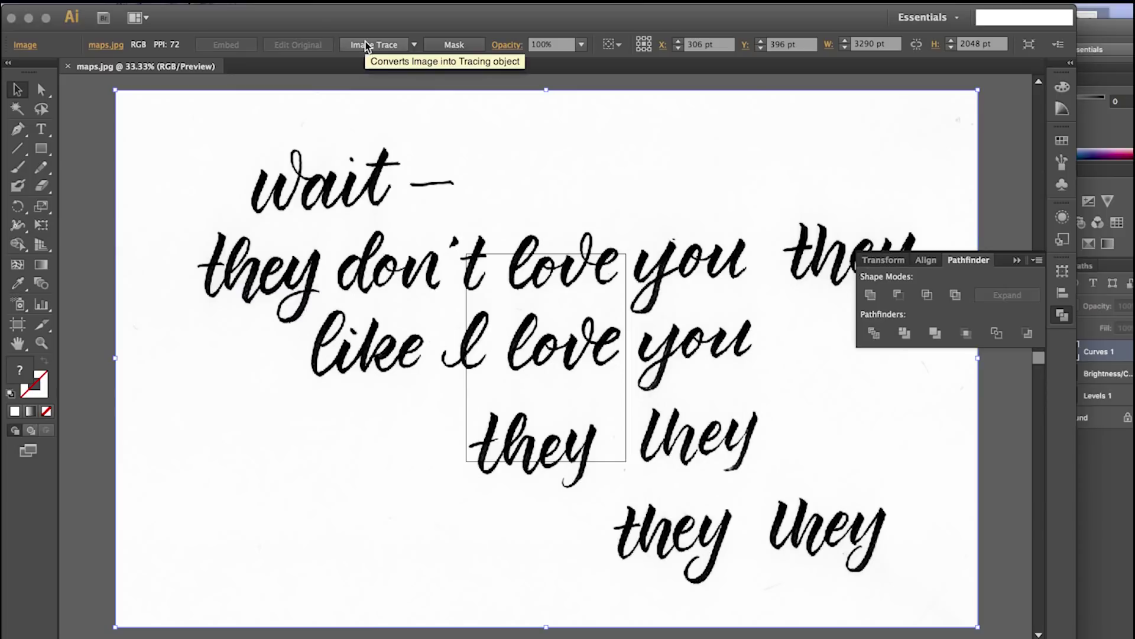
# Step: Trace the lettering image with the font letters preset, and undo the trace
pyautogui.moveTo(361, 5)
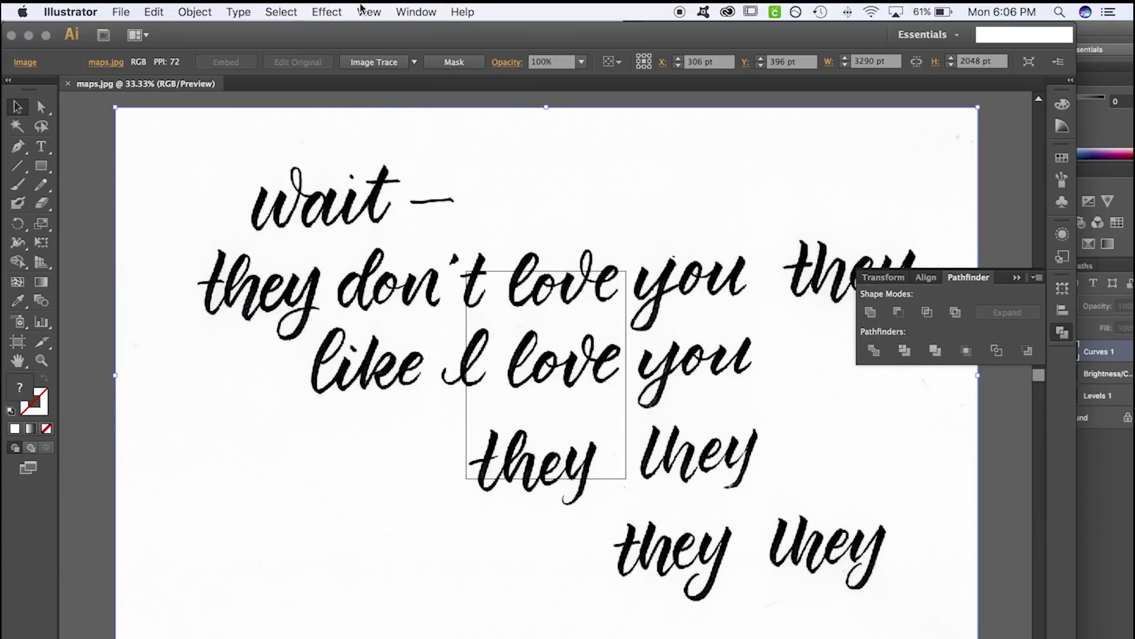
pyautogui.click(414, 47)
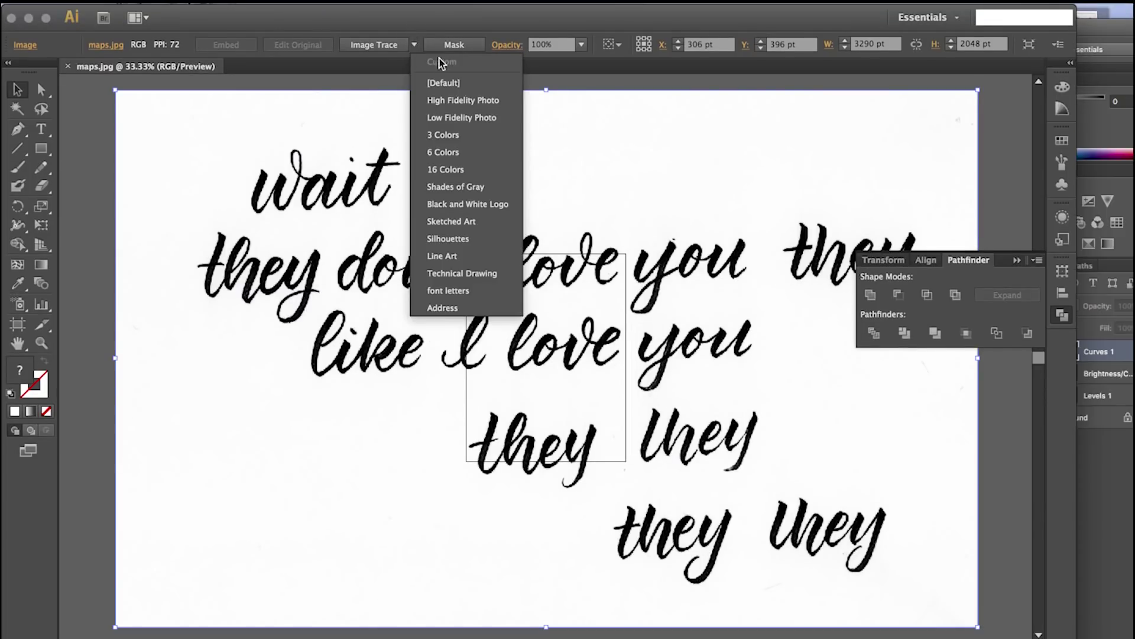
pyautogui.click(464, 290)
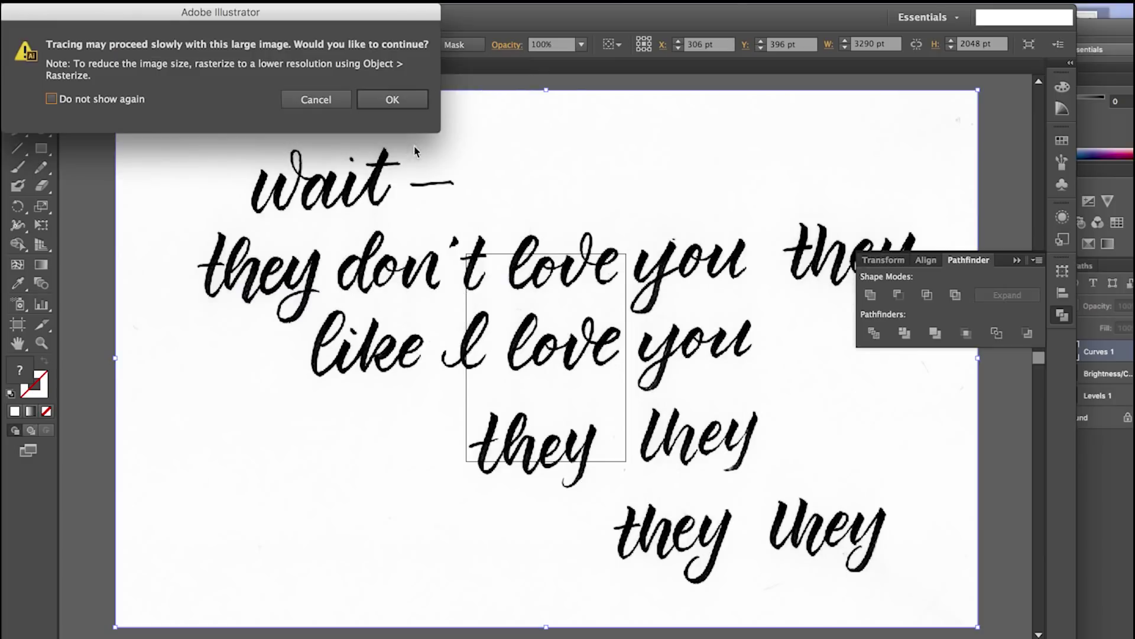
pyautogui.click(393, 99)
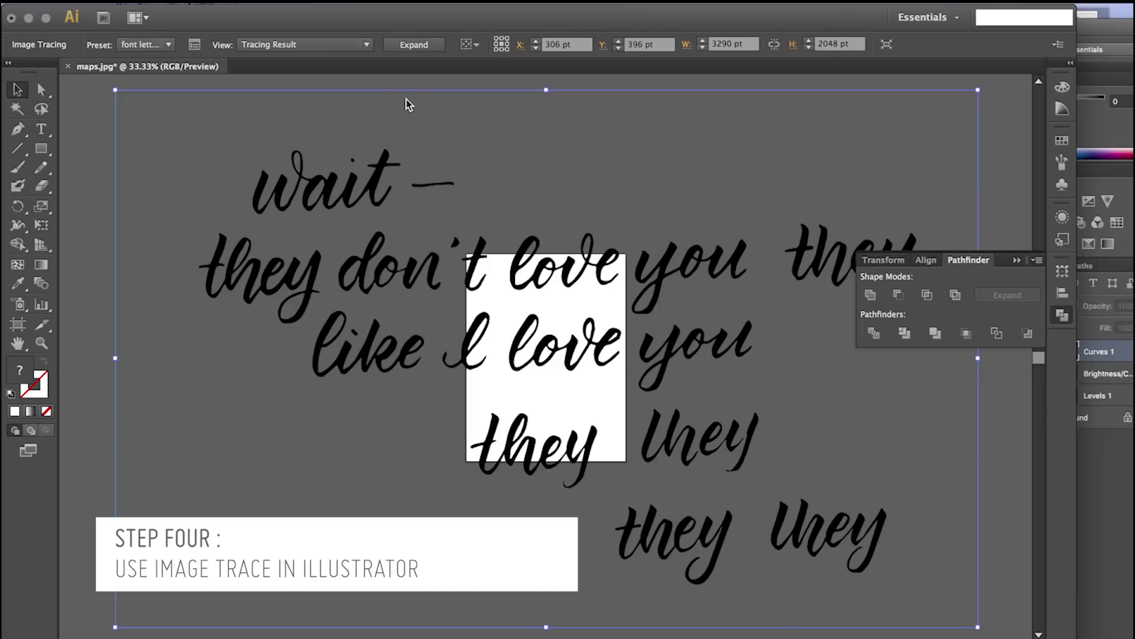
pyautogui.hotkey('ctrl', 'z')
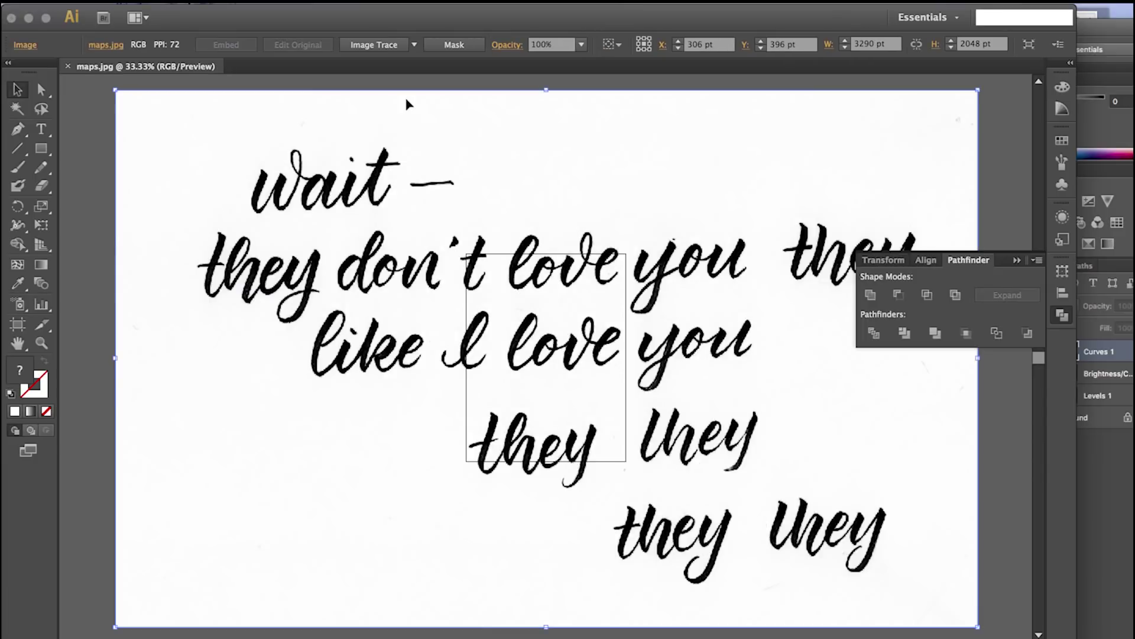
# Step: Trace the lettering image with the default preset and show the advanced Image Trace settings
pyautogui.click(382, 46)
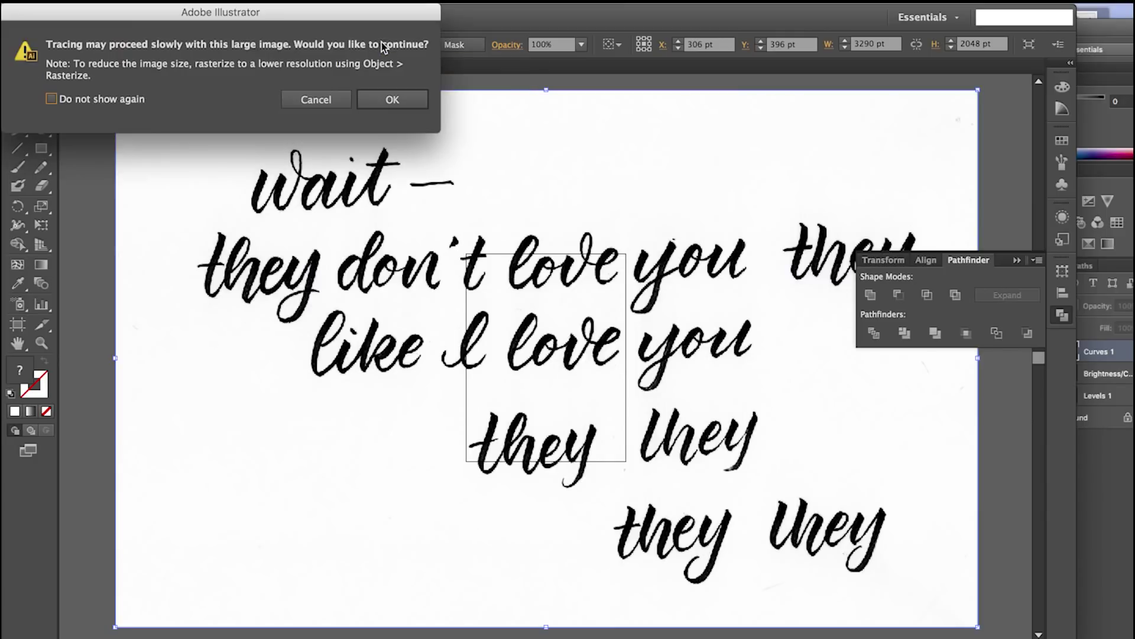
pyautogui.click(393, 99)
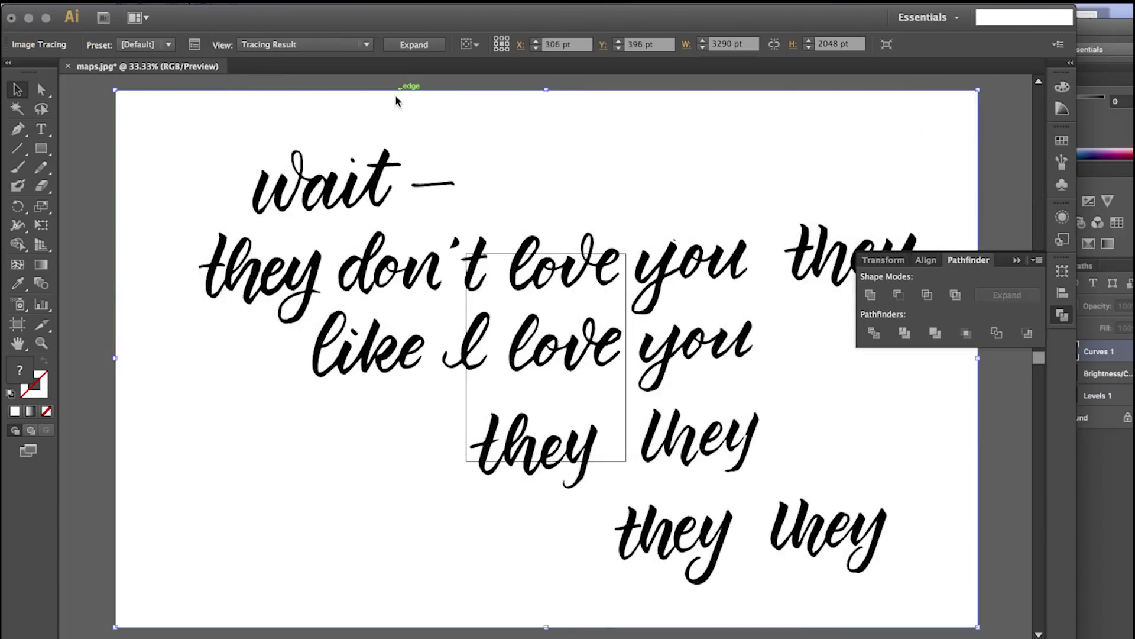
pyautogui.click(203, 47)
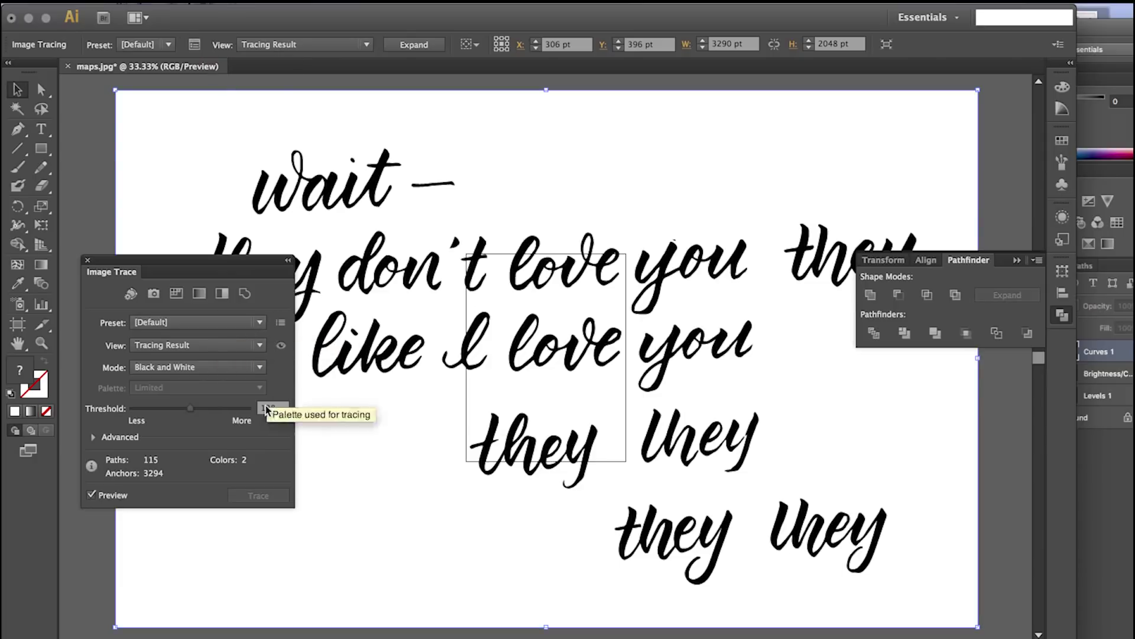
pyautogui.click(94, 437)
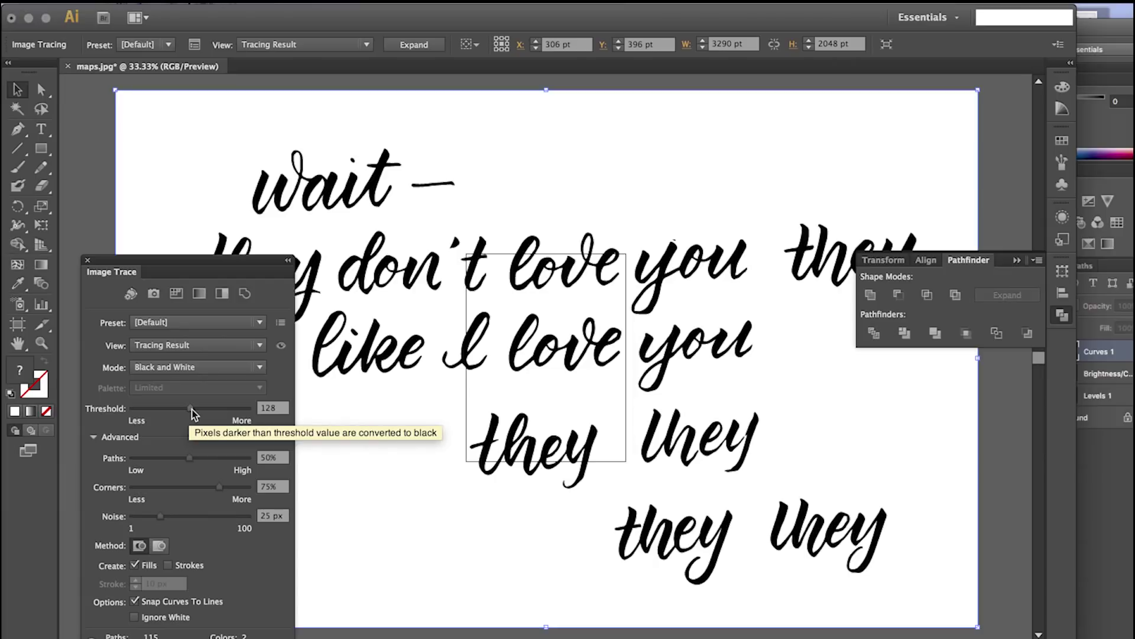
# Step: Lower the trace threshold to 56, Paths to 37% and Corners to 43%
pyautogui.moveTo(192, 409); pyautogui.dragTo(183, 413)
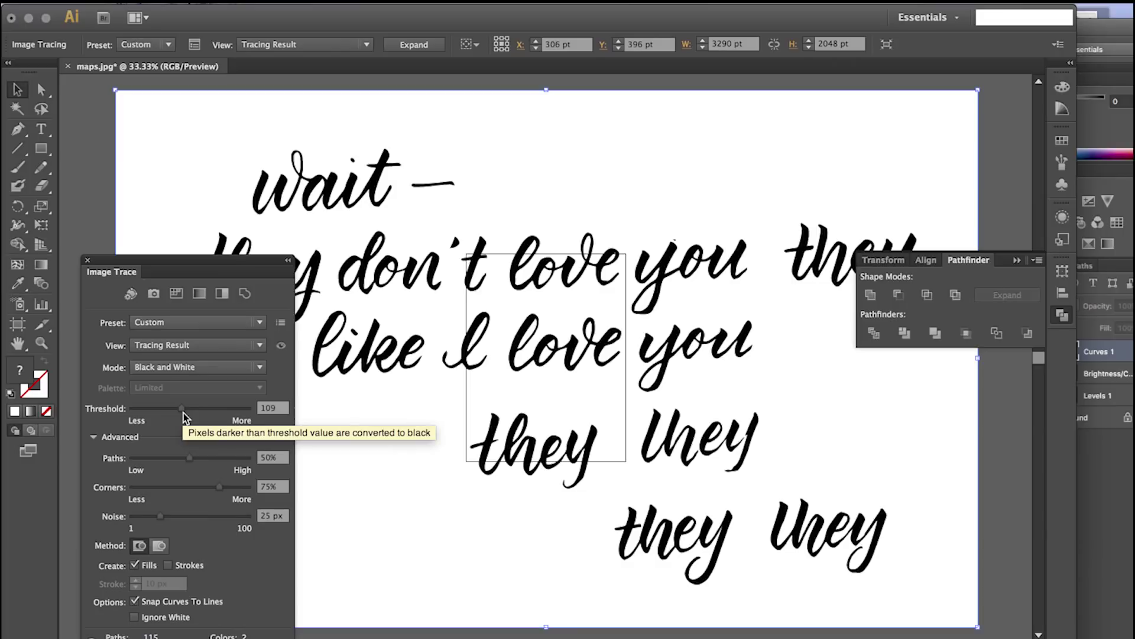
pyautogui.moveTo(183, 411); pyautogui.dragTo(169, 410)
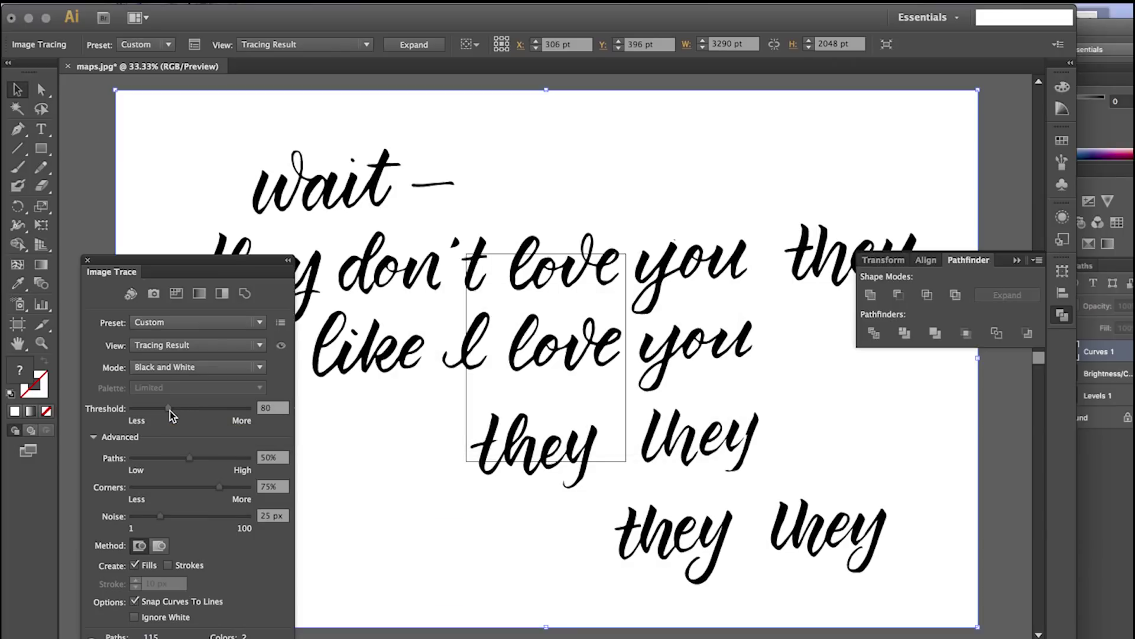
pyautogui.moveTo(170, 411); pyautogui.dragTo(159, 411)
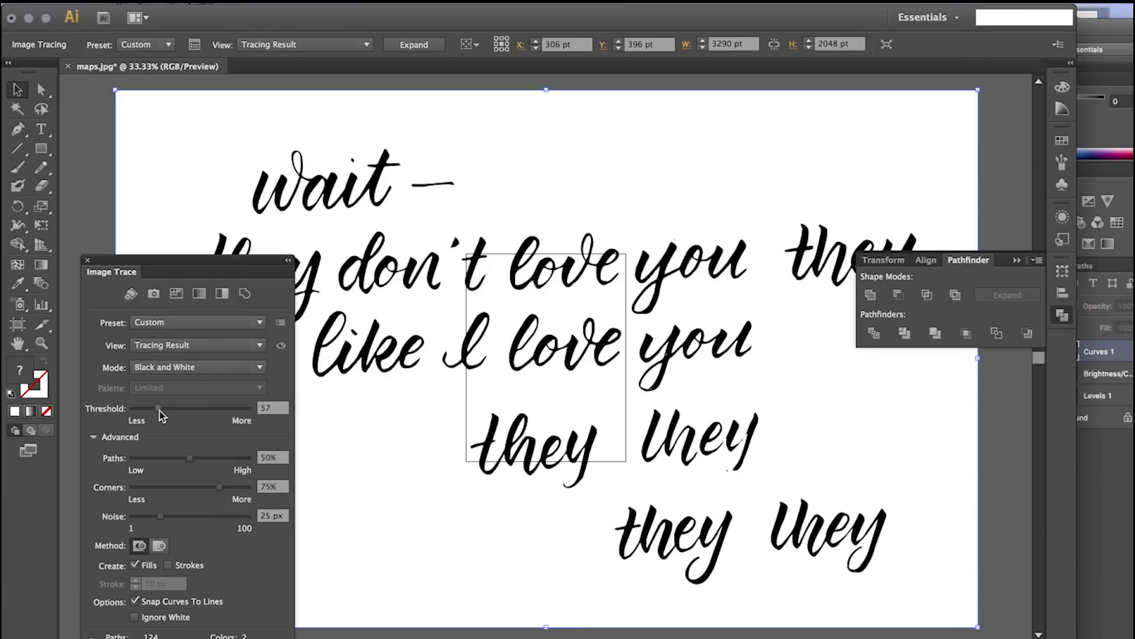
pyautogui.moveTo(158, 410); pyautogui.dragTo(155, 409)
pyautogui.moveTo(152, 409); pyautogui.dragTo(156, 410)
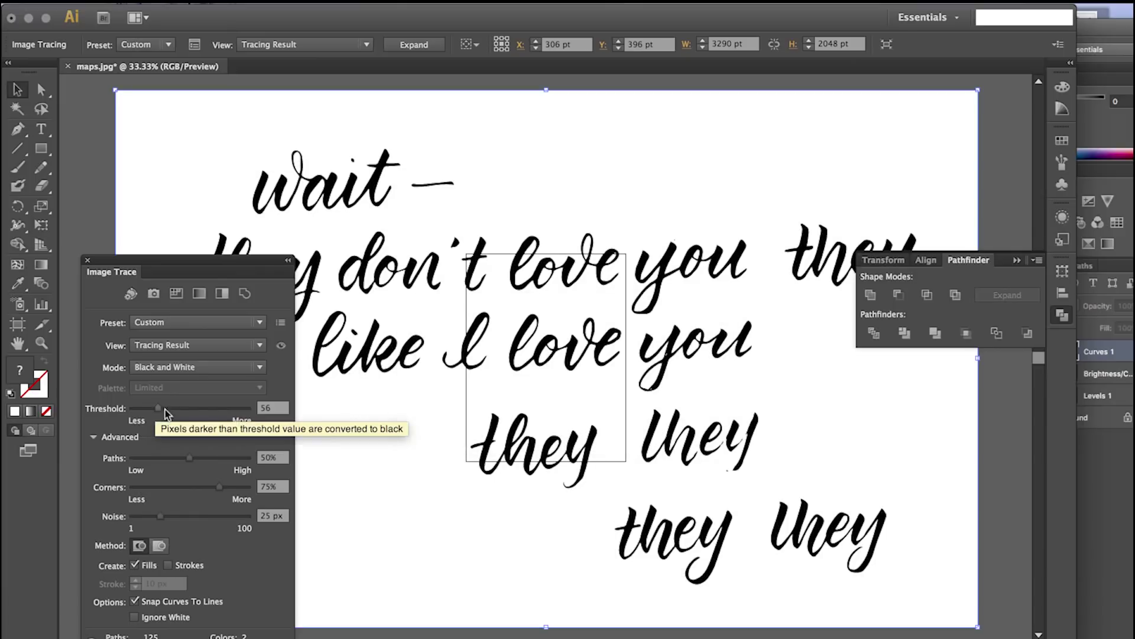
pyautogui.moveTo(189, 459); pyautogui.dragTo(177, 460)
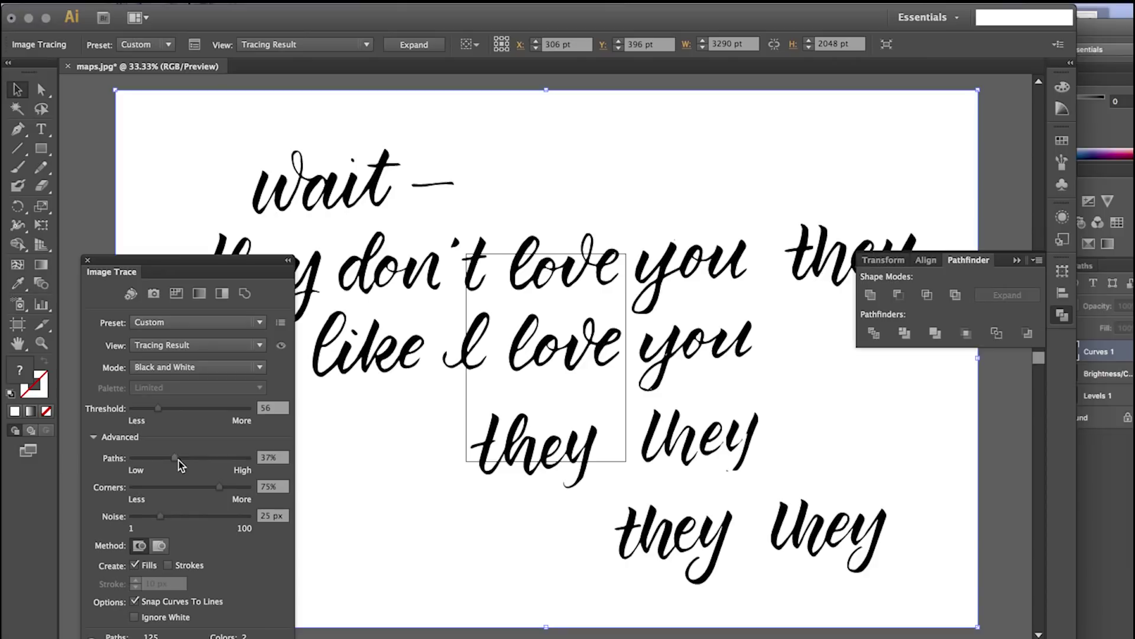
pyautogui.moveTo(220, 486); pyautogui.dragTo(183, 488)
# Step: Set the trace to create fills without strokes, enable Ignore White and disable Snap Curves To Lines
pyautogui.click(136, 566)
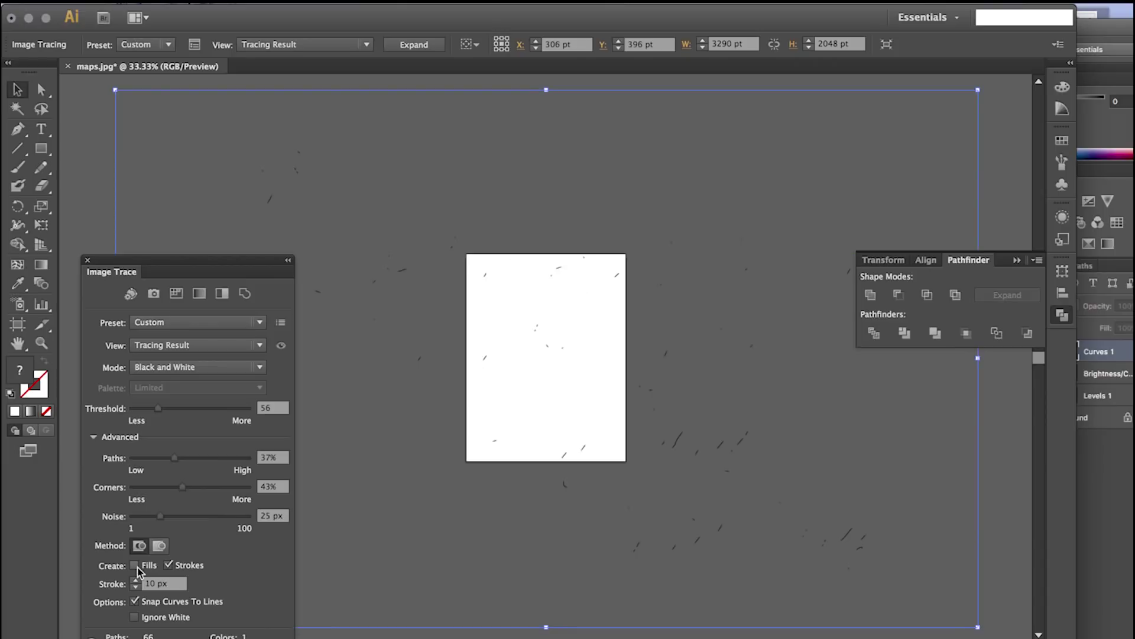
pyautogui.click(135, 565)
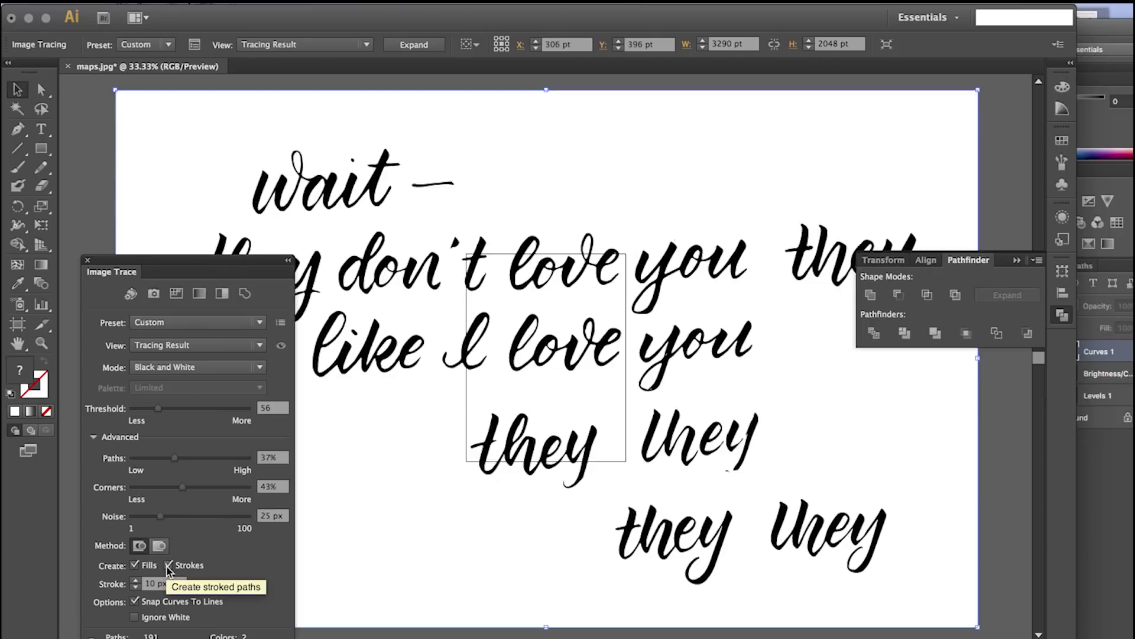
pyautogui.click(169, 565)
pyautogui.click(135, 618)
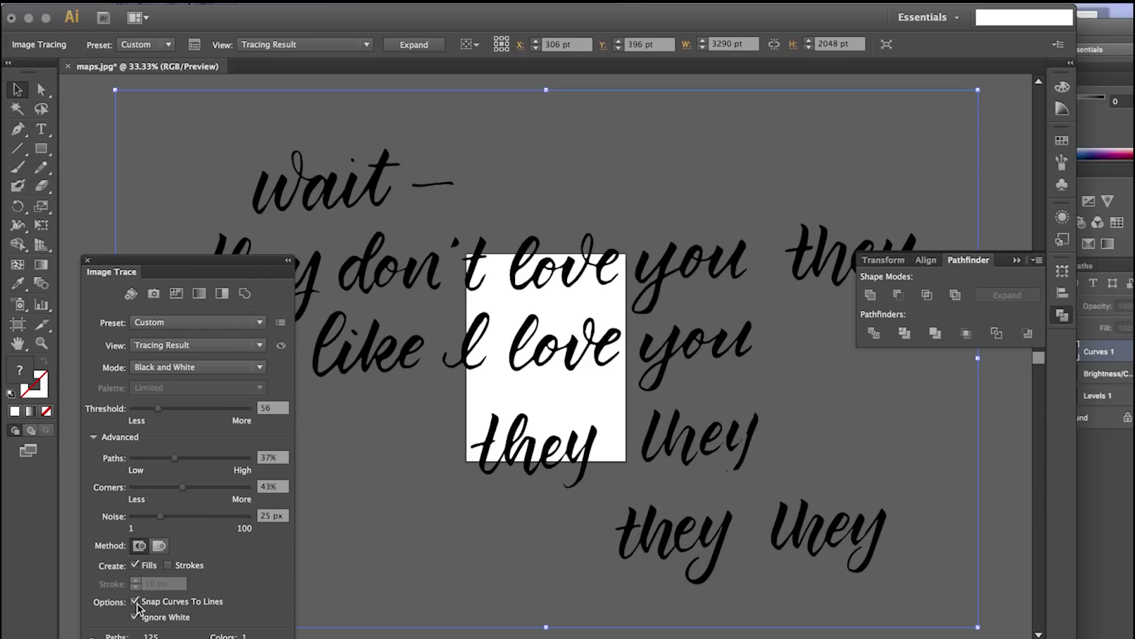
pyautogui.click(136, 601)
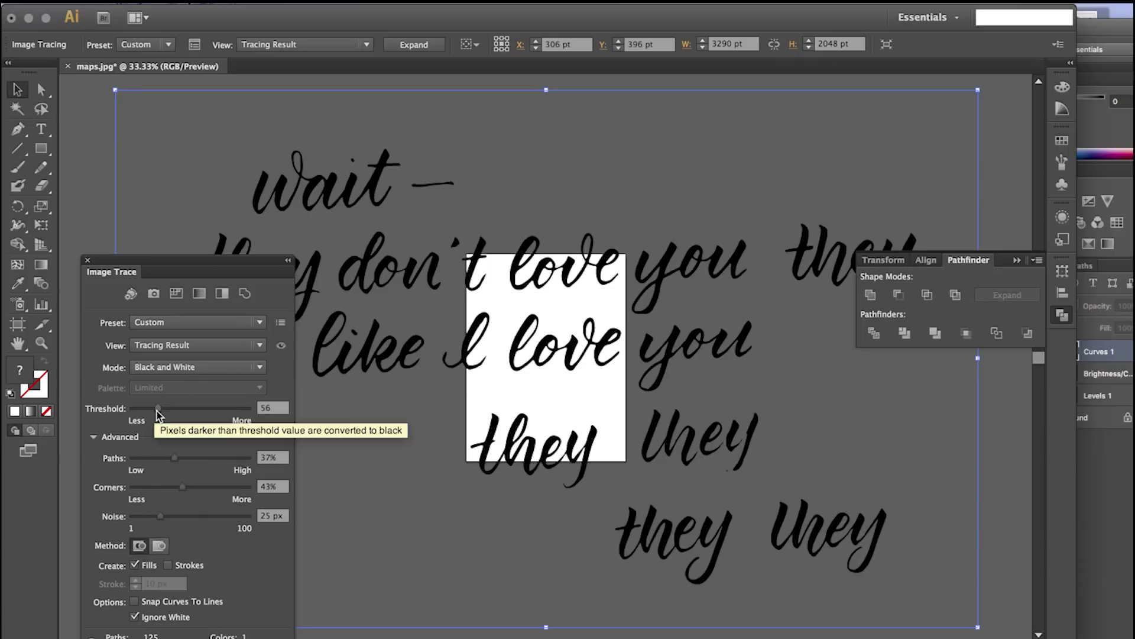
# Step: Try a threshold of 184, settle on 51, and expand the tracing into editable vector paths
pyautogui.moveTo(158, 409); pyautogui.dragTo(215, 408)
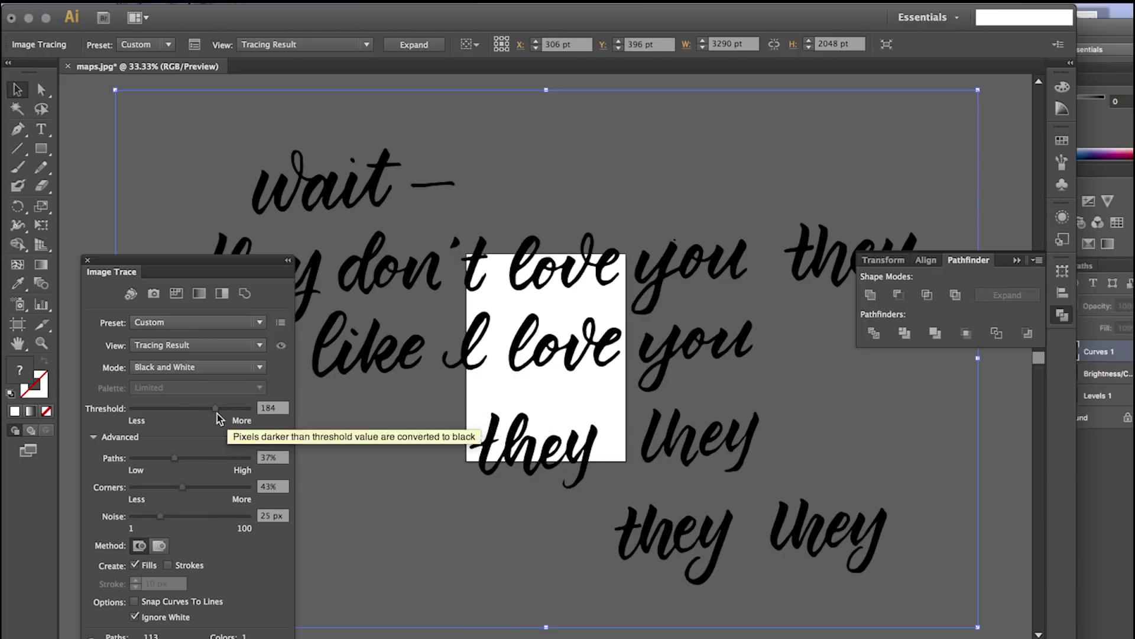
pyautogui.moveTo(214, 410); pyautogui.dragTo(145, 408)
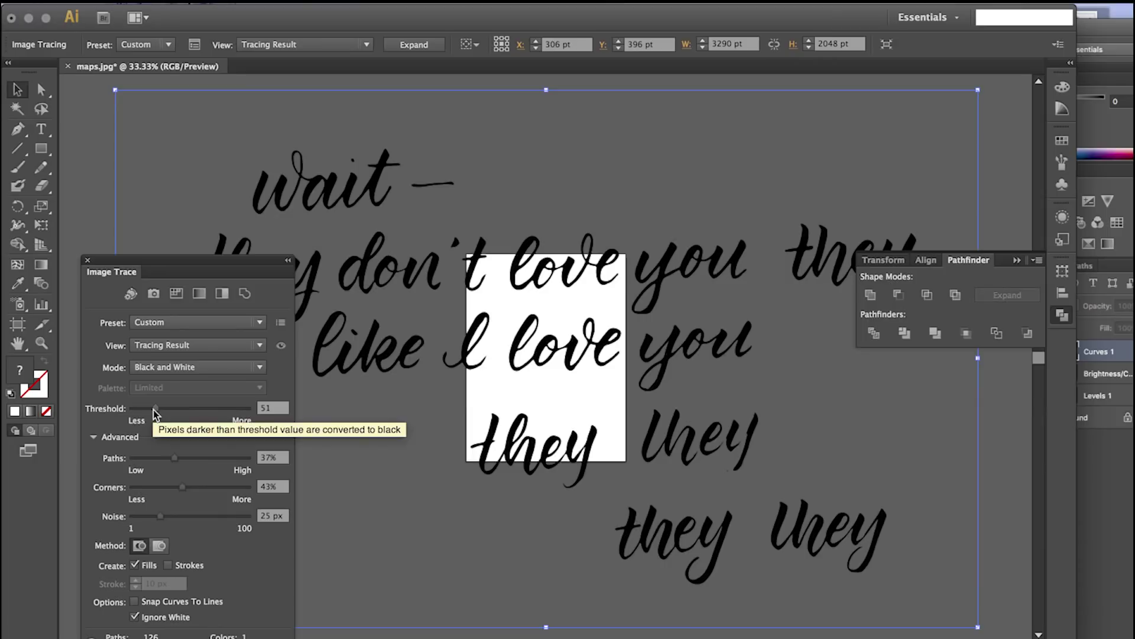
pyautogui.click(402, 45)
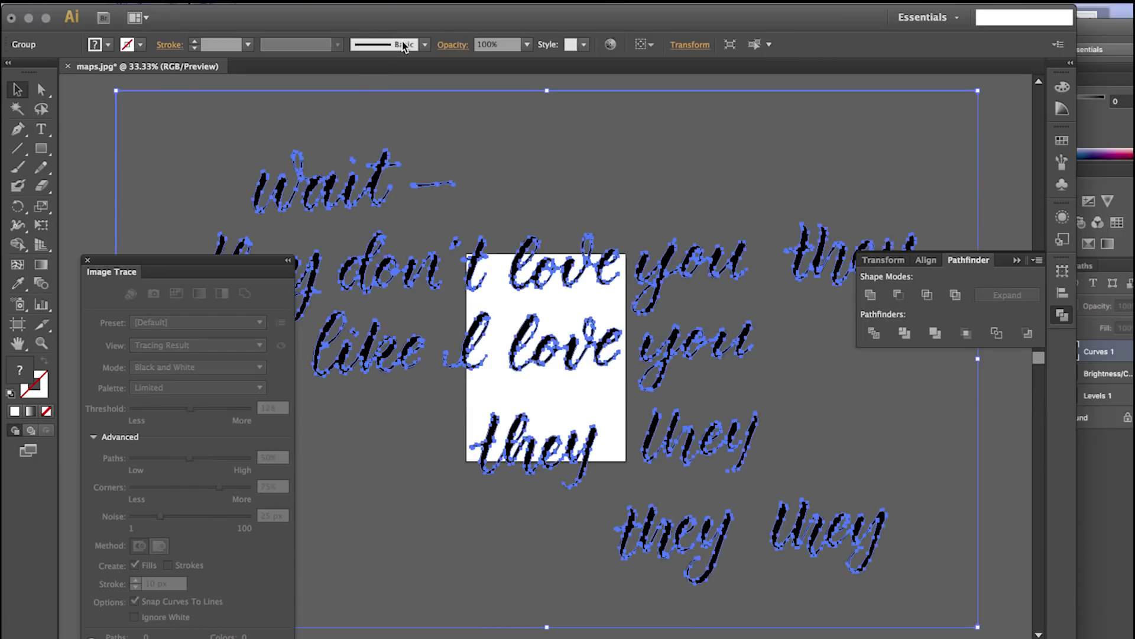
pyautogui.click(88, 260)
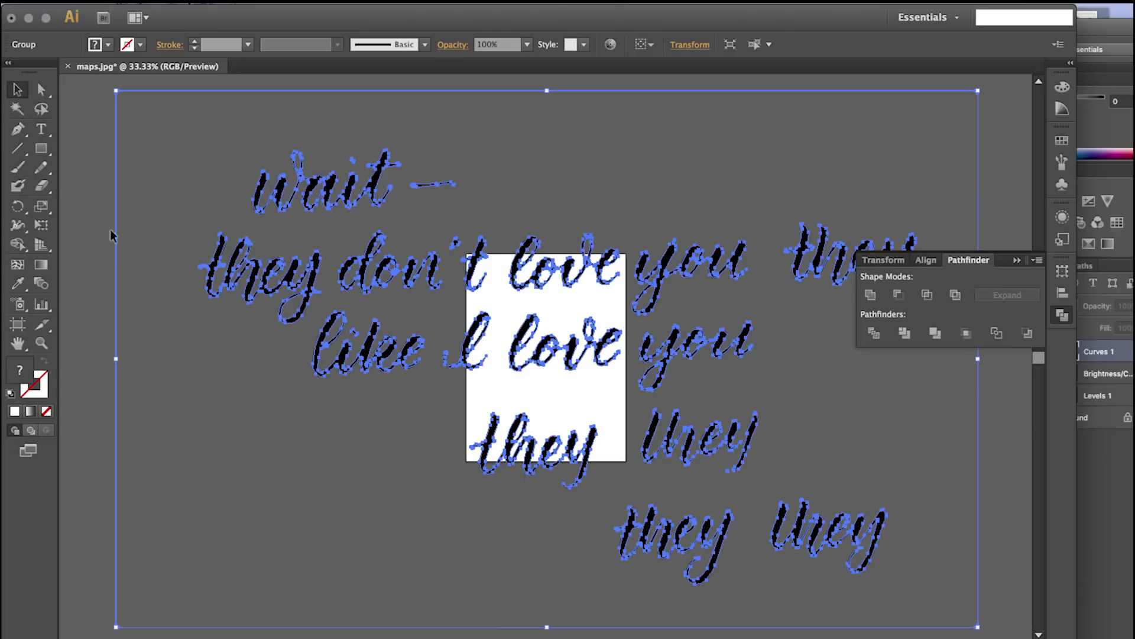
# Step: Ungroup the expanded lettering and delete the invisible frame path surrounding it
pyautogui.click(175, 8)
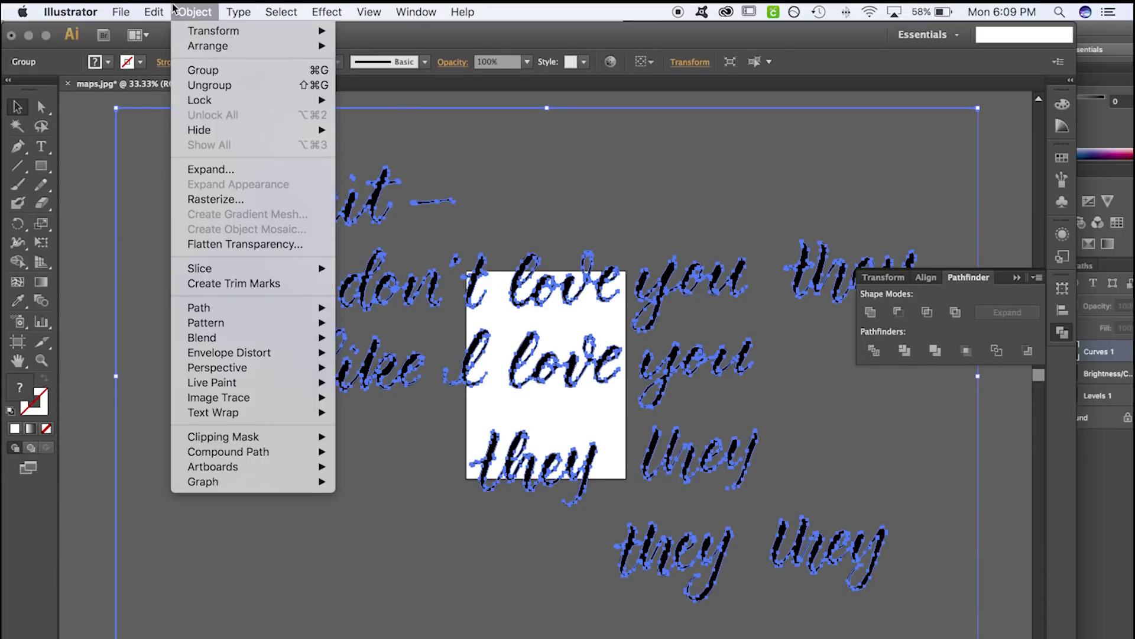
pyautogui.click(202, 85)
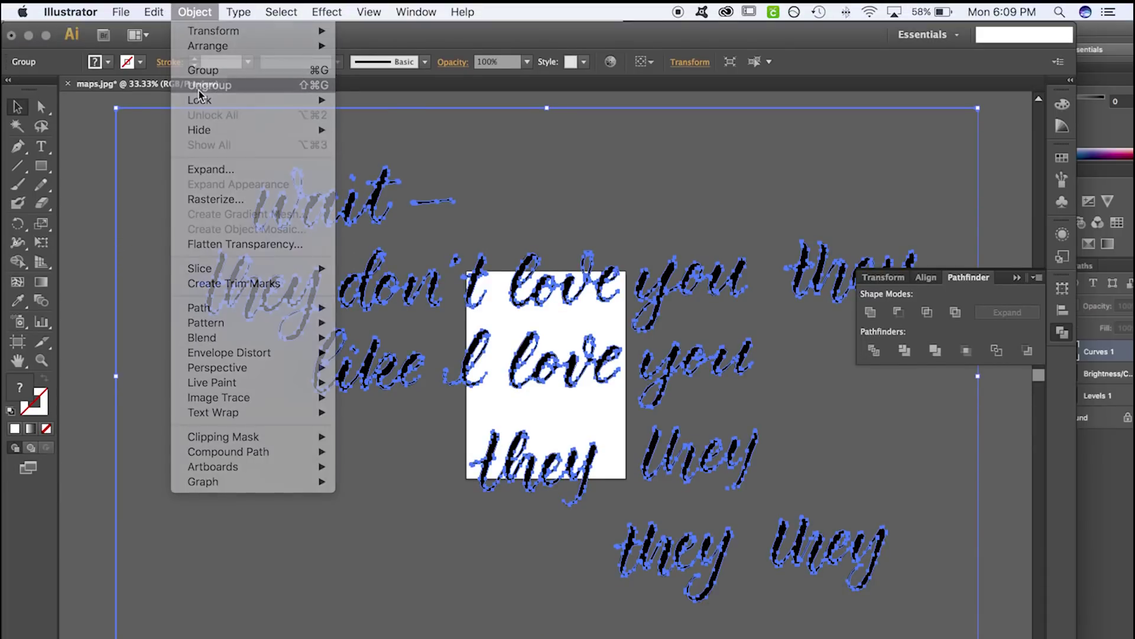
pyautogui.click(112, 123)
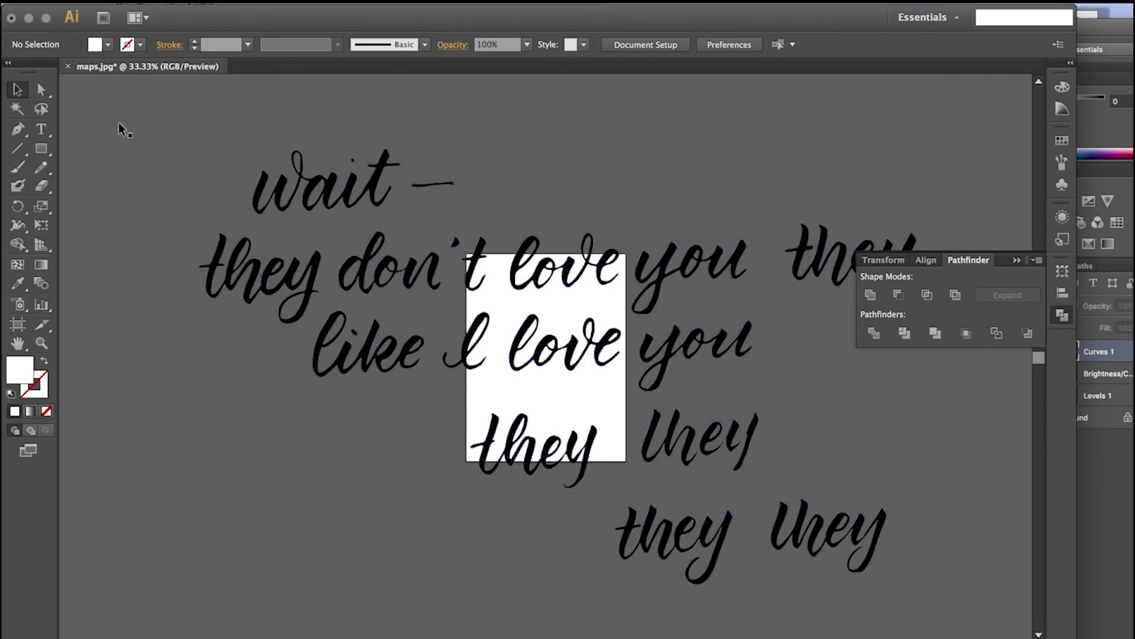
pyautogui.click(116, 122)
pyautogui.press('Delete')
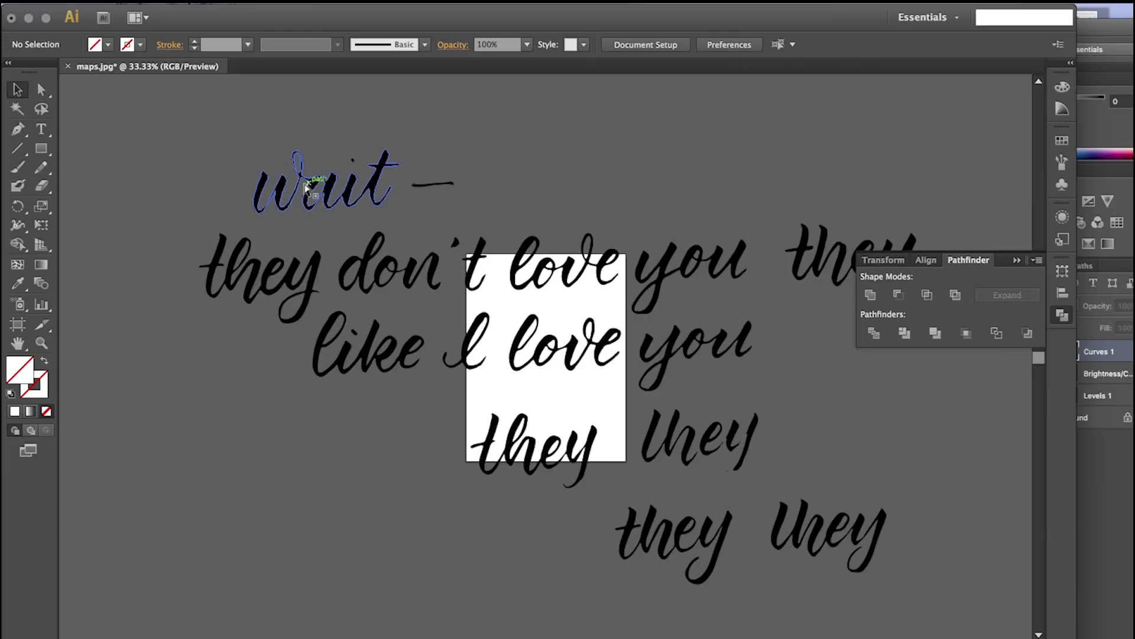
# Step: Create a new Letter-size print document and return to the maps.jpg document
pyautogui.press('super+n')
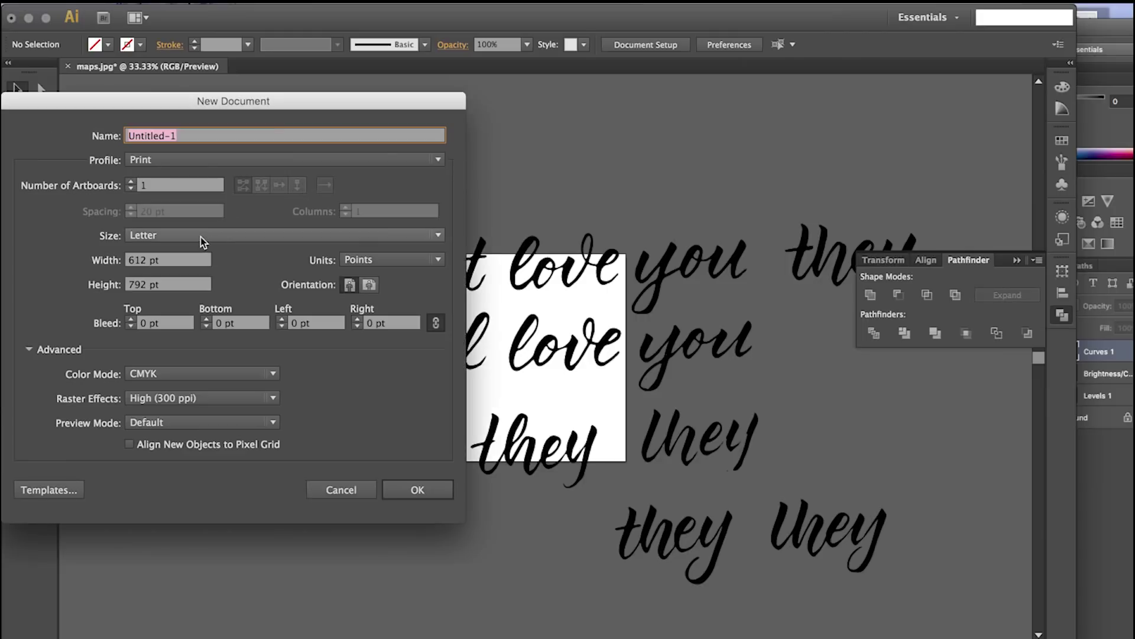
pyautogui.press('Return')
pyautogui.click(172, 67)
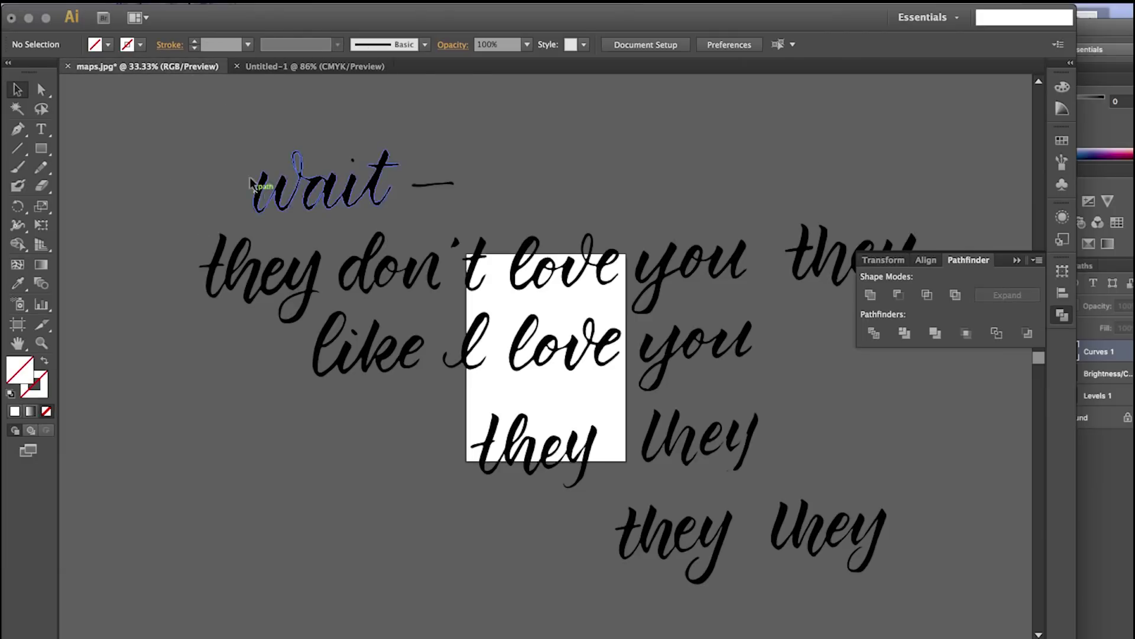
# Step: Copy the lettering "wait — they don't love you like I love you" from maps.jpg and paste it into the Untitled-1 document
pyautogui.moveTo(218, 144); pyautogui.dragTo(714, 367)
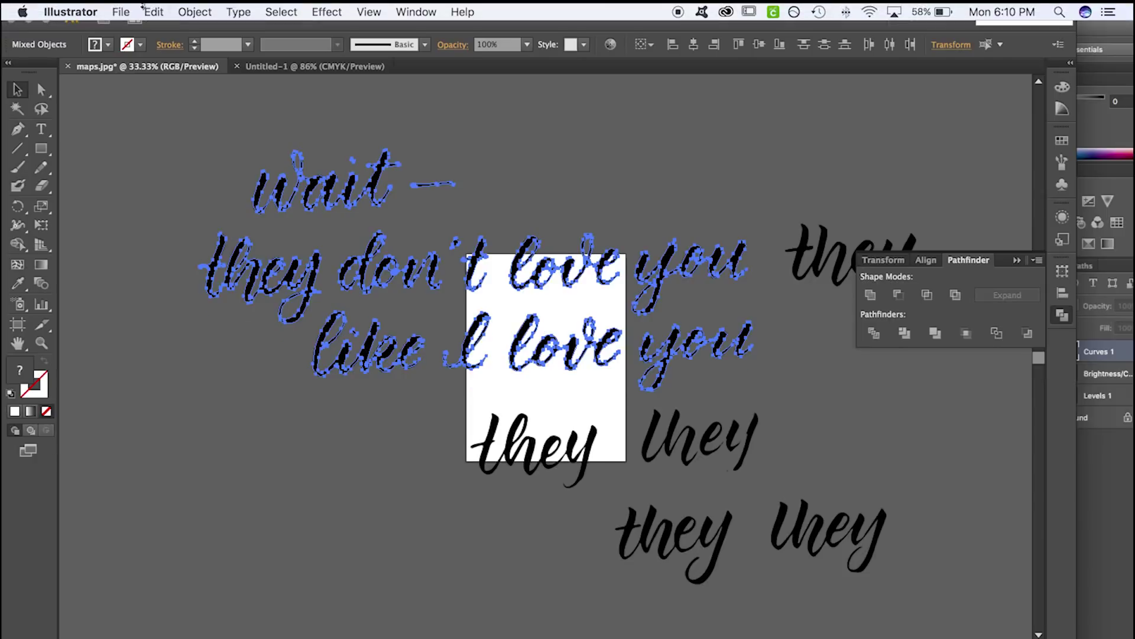
pyautogui.click(147, 11)
pyautogui.click(167, 84)
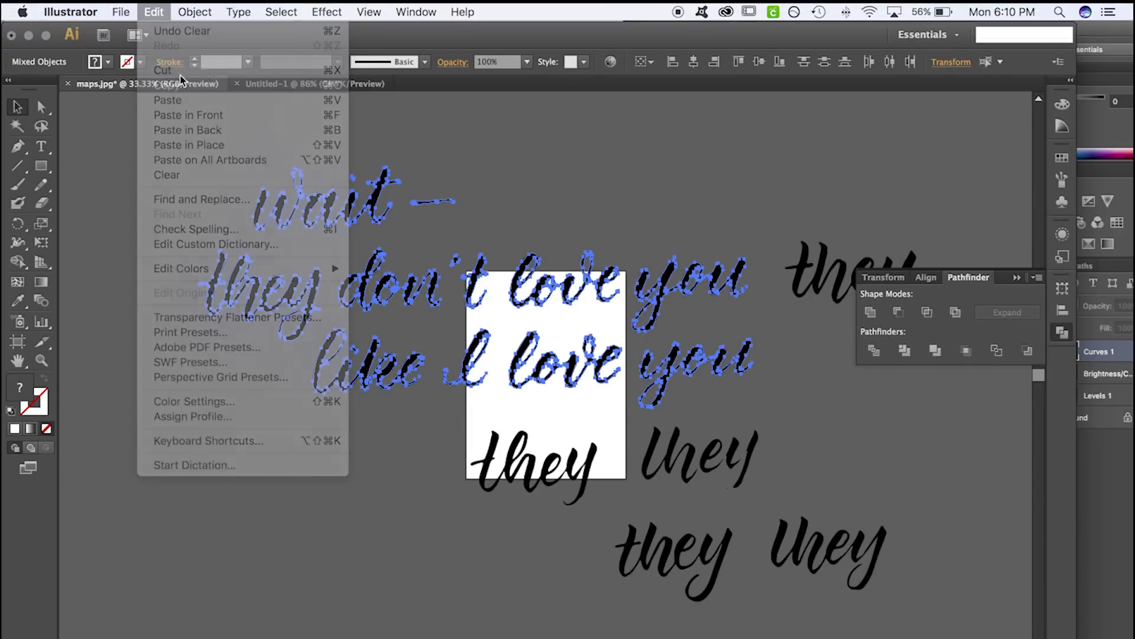
pyautogui.click(287, 65)
pyautogui.click(165, 10)
pyautogui.click(188, 100)
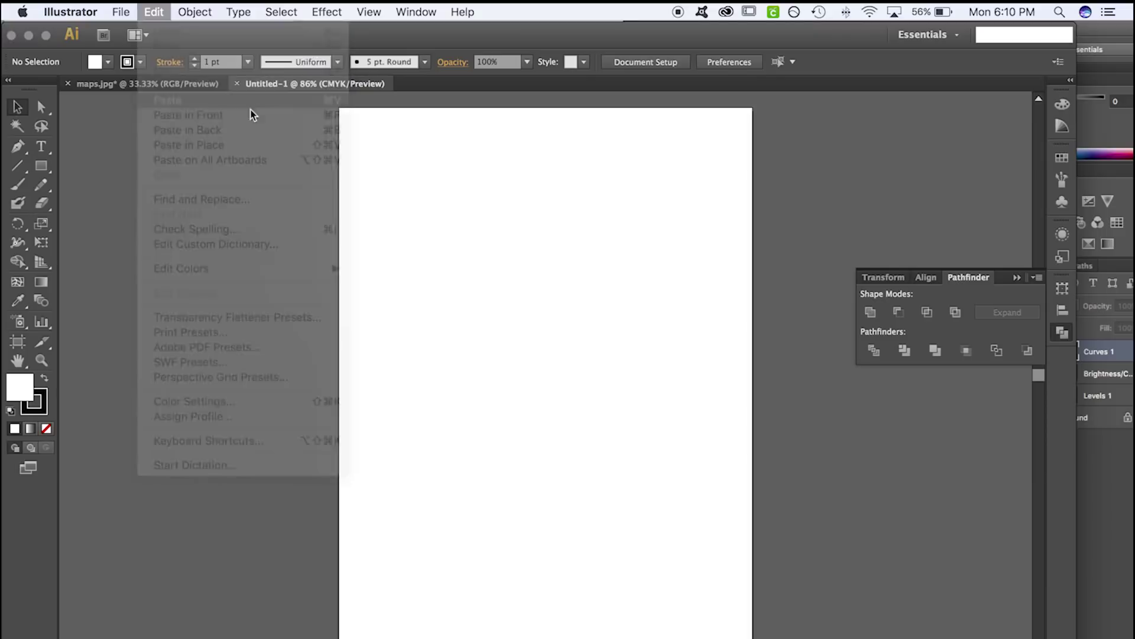
pyautogui.press('super+minus')
pyautogui.press('super+minus')
pyautogui.press('super+minus')
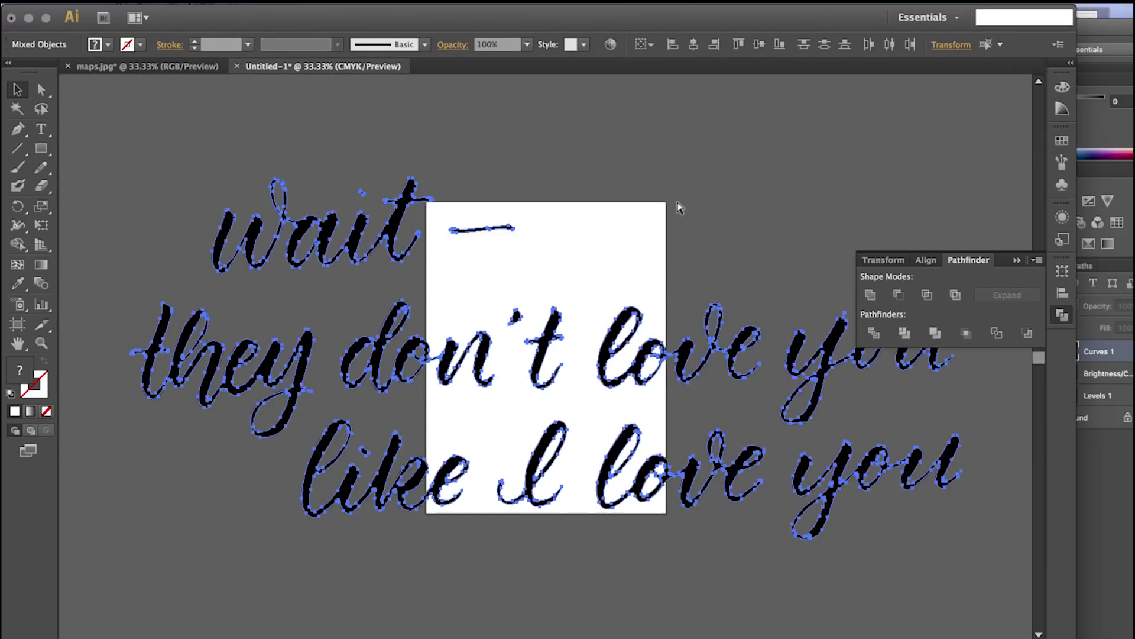
# Step: Scale the pasted lettering down to fit the page width, place it in the upper half, nudge it slightly left, and deselect it
pyautogui.moveTo(824, 236); pyautogui.dragTo(449, 401)
pyautogui.moveTo(399, 442); pyautogui.dragTo(587, 325)
pyautogui.moveTo(636, 280); pyautogui.dragTo(589, 328)
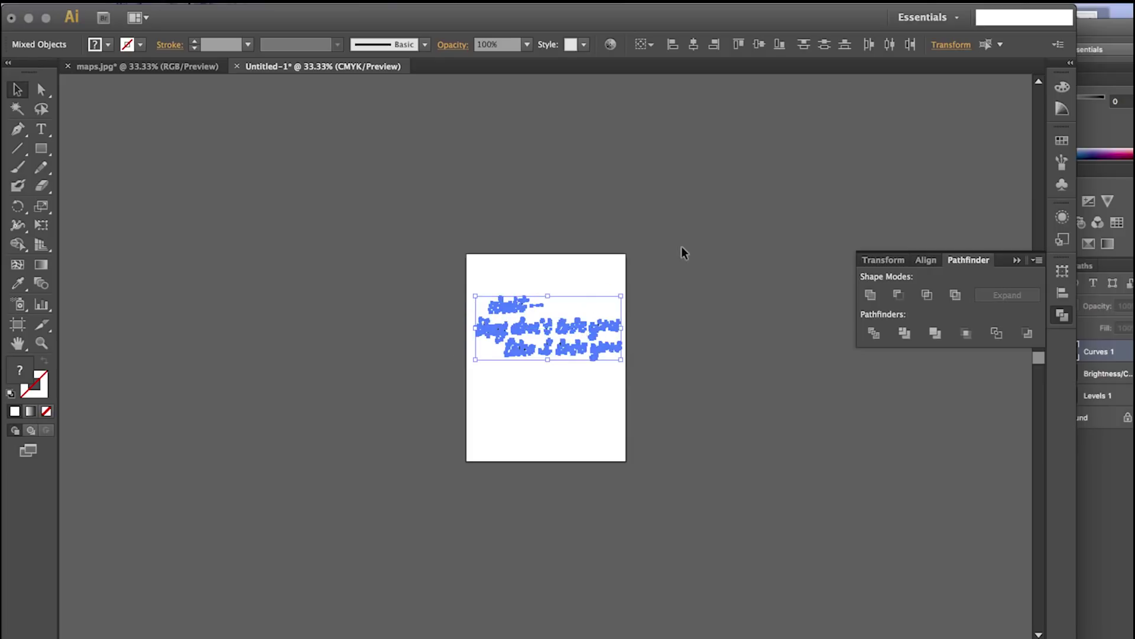
pyautogui.press('Left')
pyautogui.press('Left')
pyautogui.press('Left')
pyautogui.press('Left')
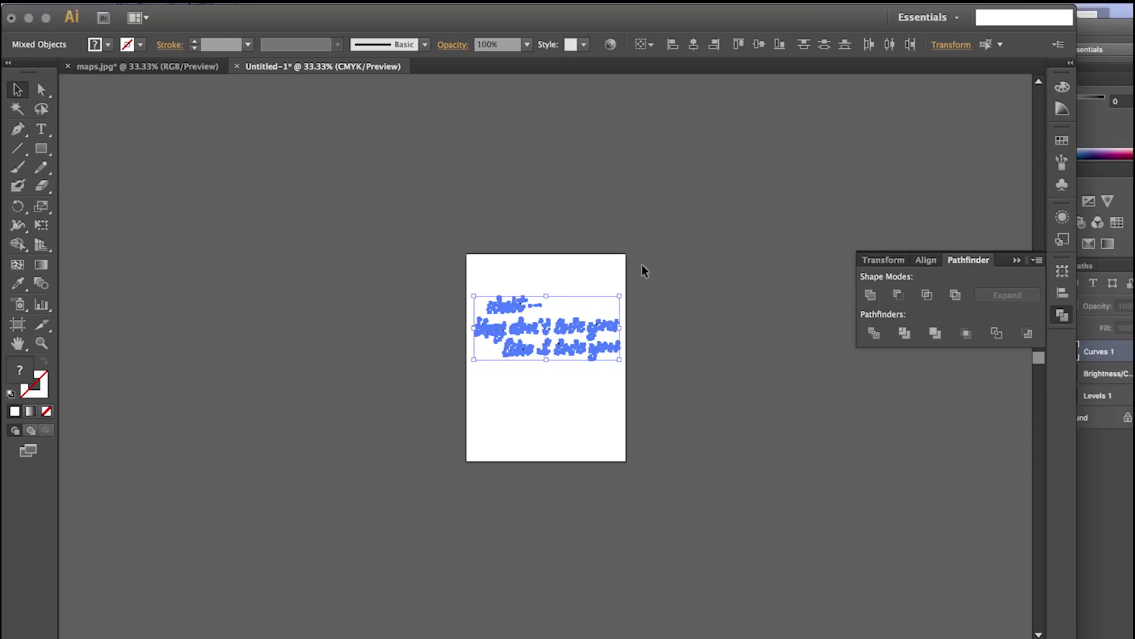
pyautogui.click(642, 265)
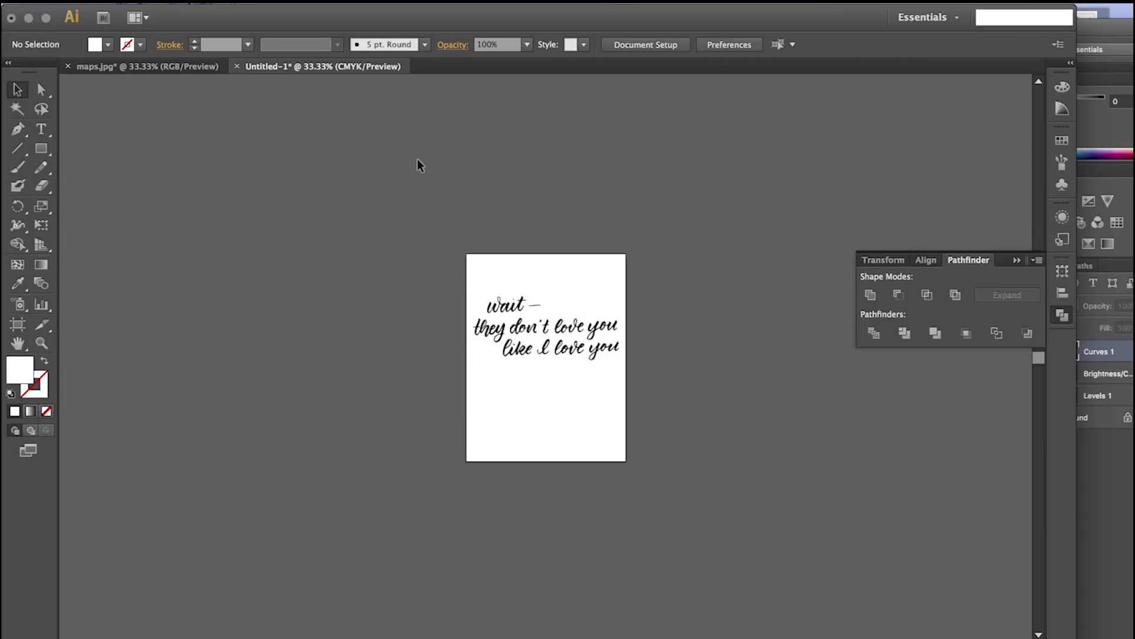
# Step: Copy the lower "they" ending in a looped y from maps.jpg into Untitled-1, shrink it, and place it below the lettering
pyautogui.press('super+1')
pyautogui.press('super+plus')
pyautogui.press('super+minus')
pyautogui.click(192, 63)
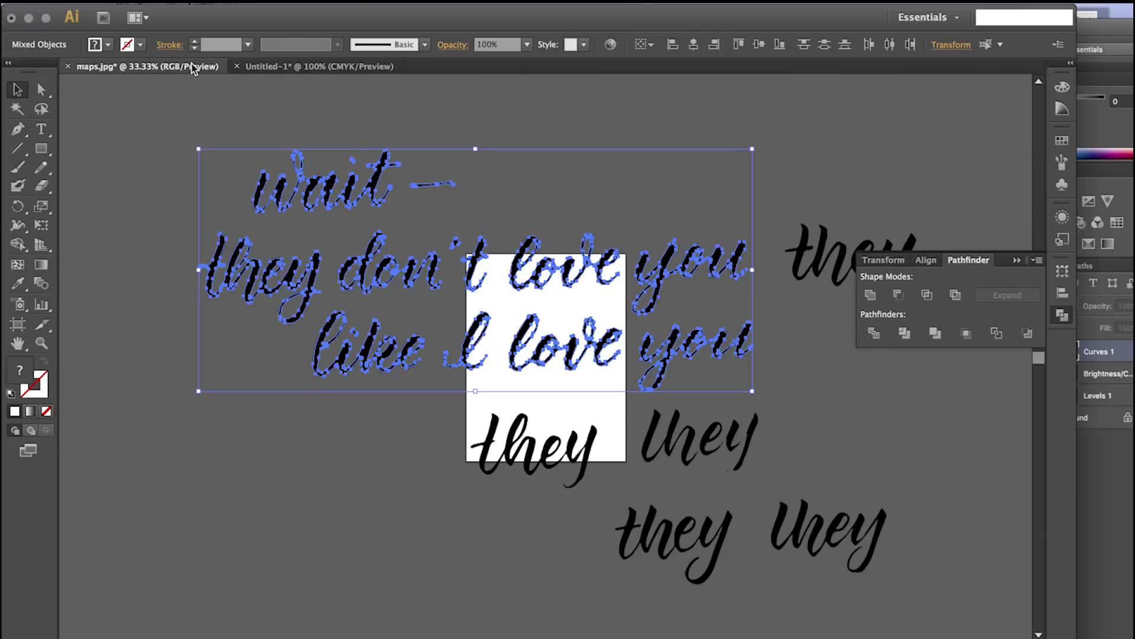
pyautogui.click(334, 493)
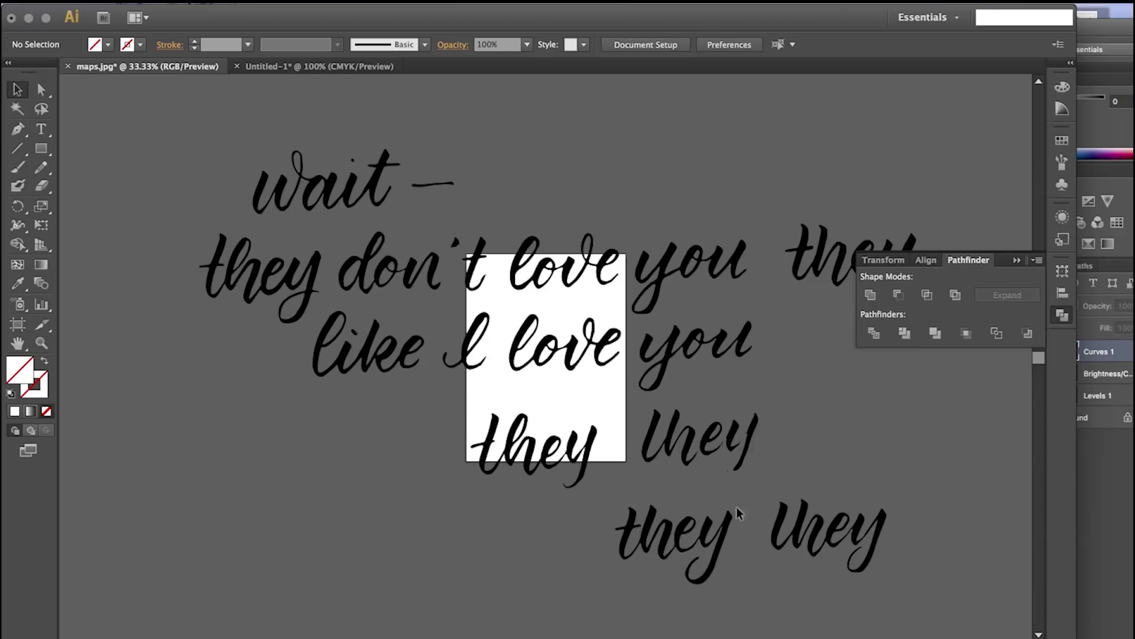
pyautogui.click(716, 526)
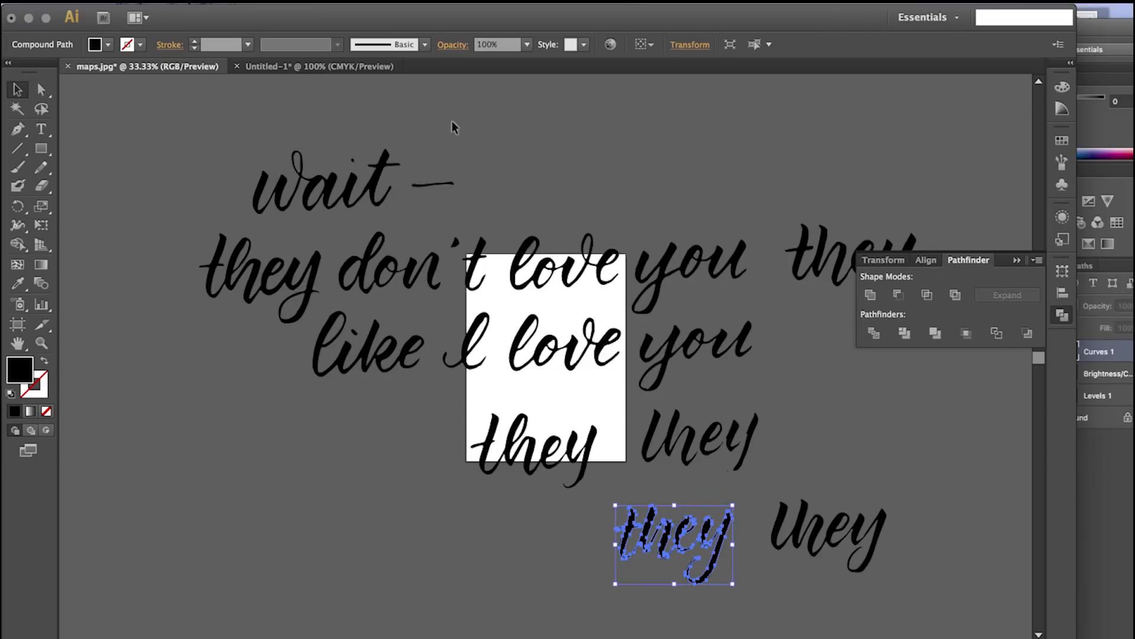
pyautogui.click(362, 66)
pyautogui.hotkey('ctrl', 'v')
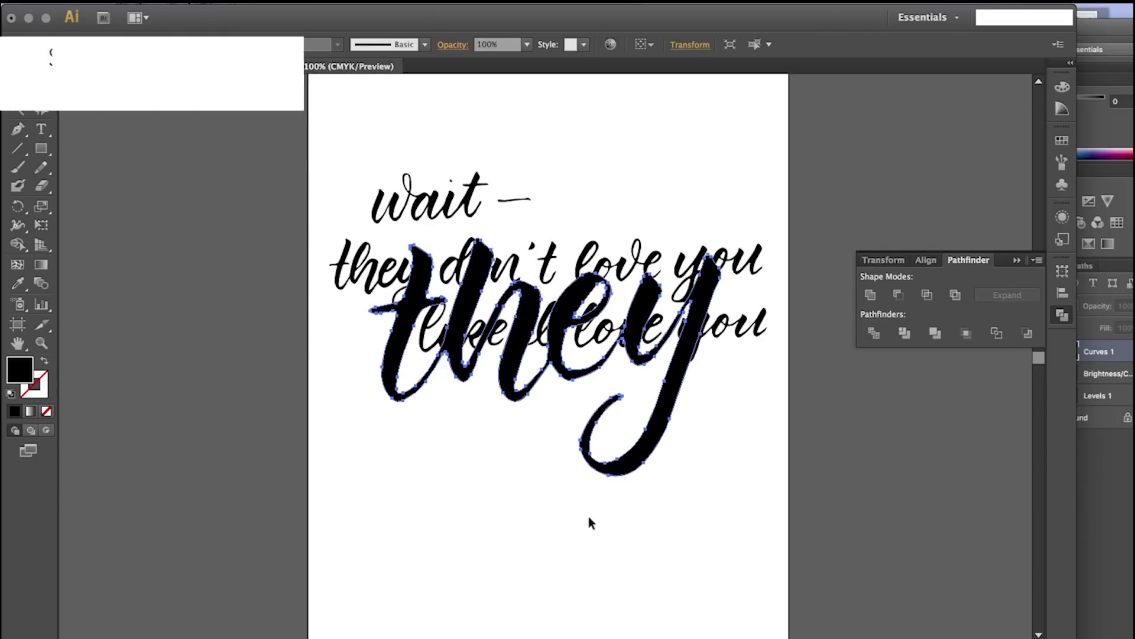
pyautogui.moveTo(722, 239); pyautogui.dragTo(469, 353)
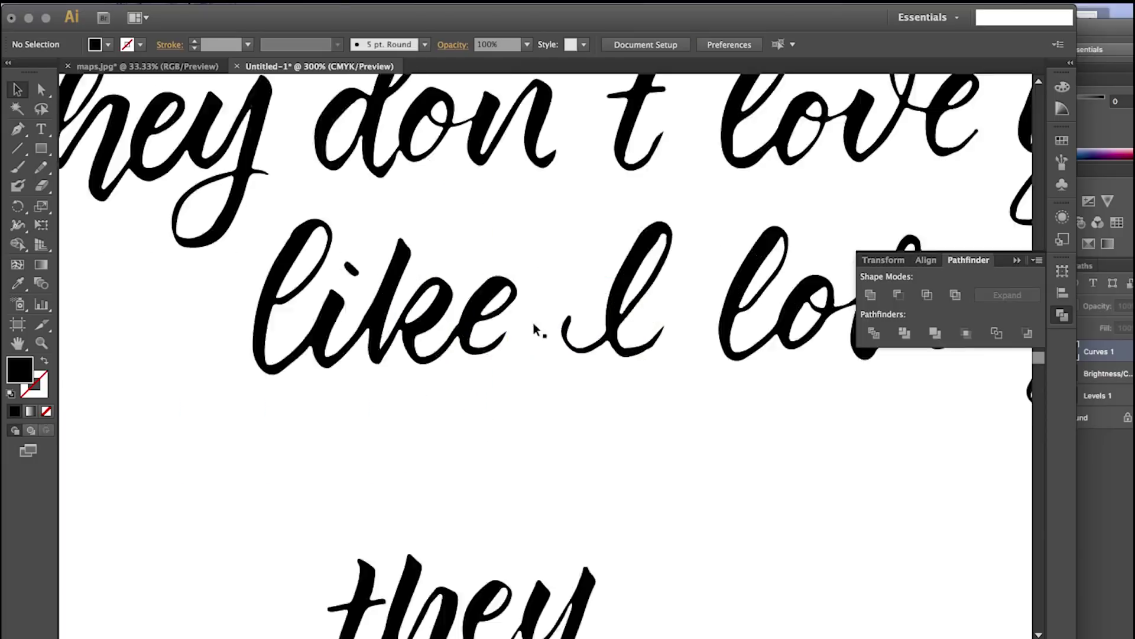
# Step: Examine the outline of the word "wait" at close range for bumps and uneven curves
pyautogui.scroll(10, 533, 323)
pyautogui.scroll(2, 533, 323)
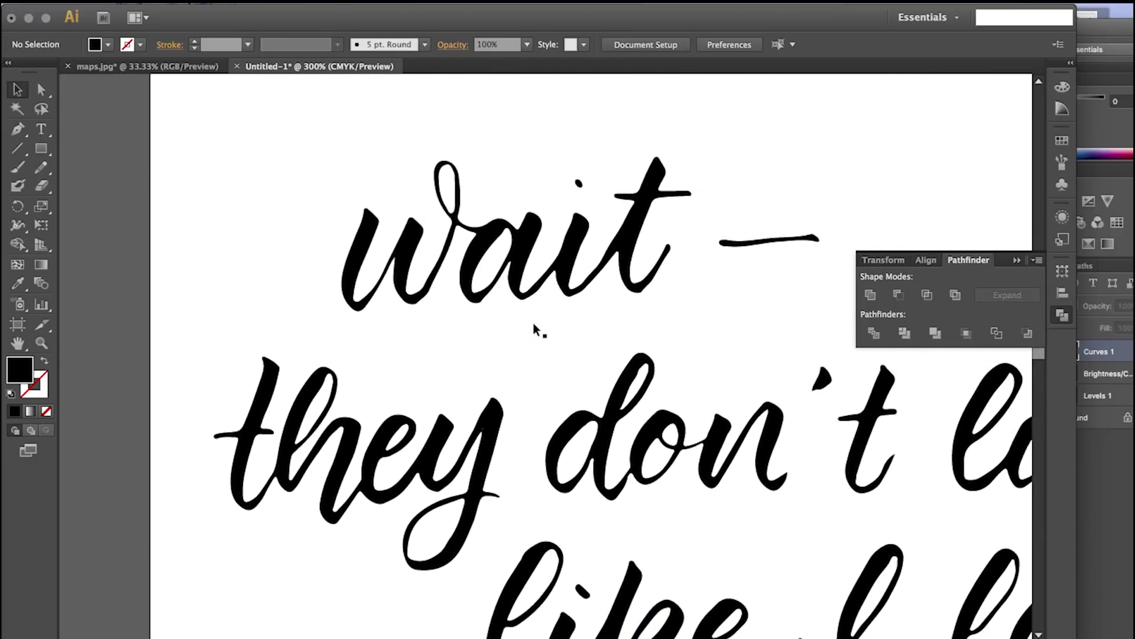
pyautogui.press('super+equal')
pyautogui.press('super+equal')
pyautogui.scroll(5, 533, 323)
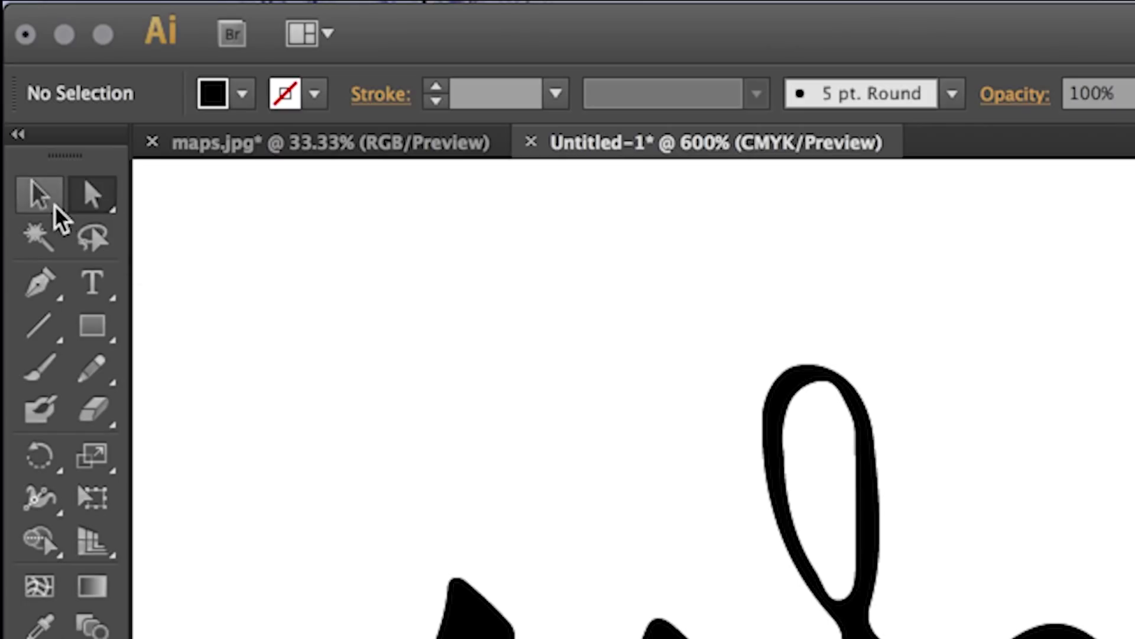
pyautogui.click(45, 295)
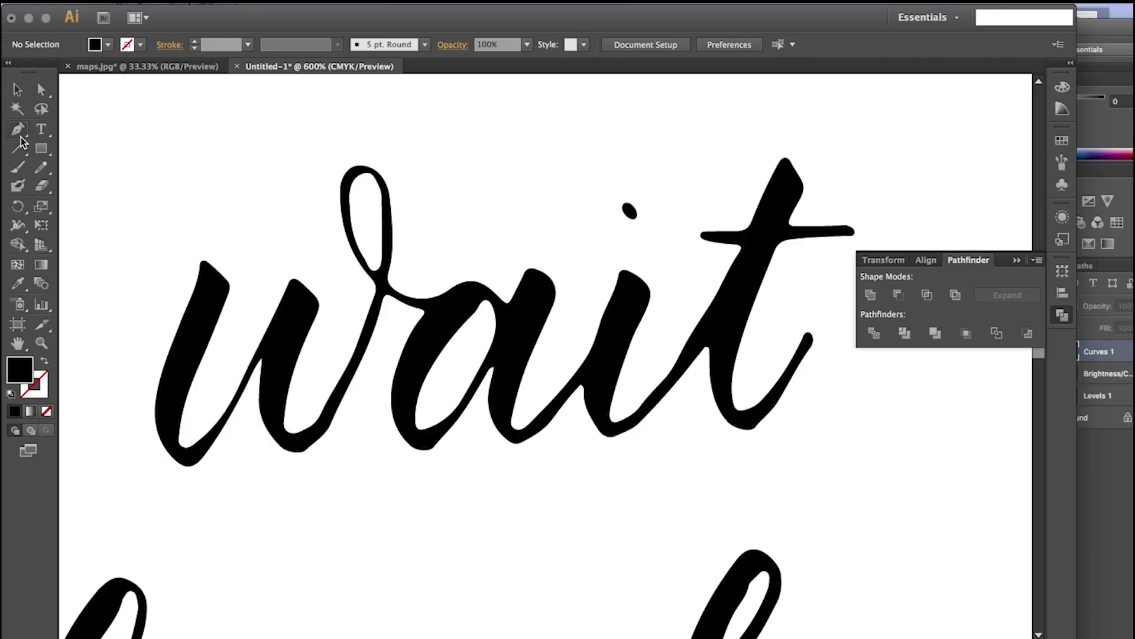
pyautogui.click(20, 136)
pyautogui.click(17, 90)
pyautogui.press('super+equal')
pyautogui.hscroll(-8, 199, 223)
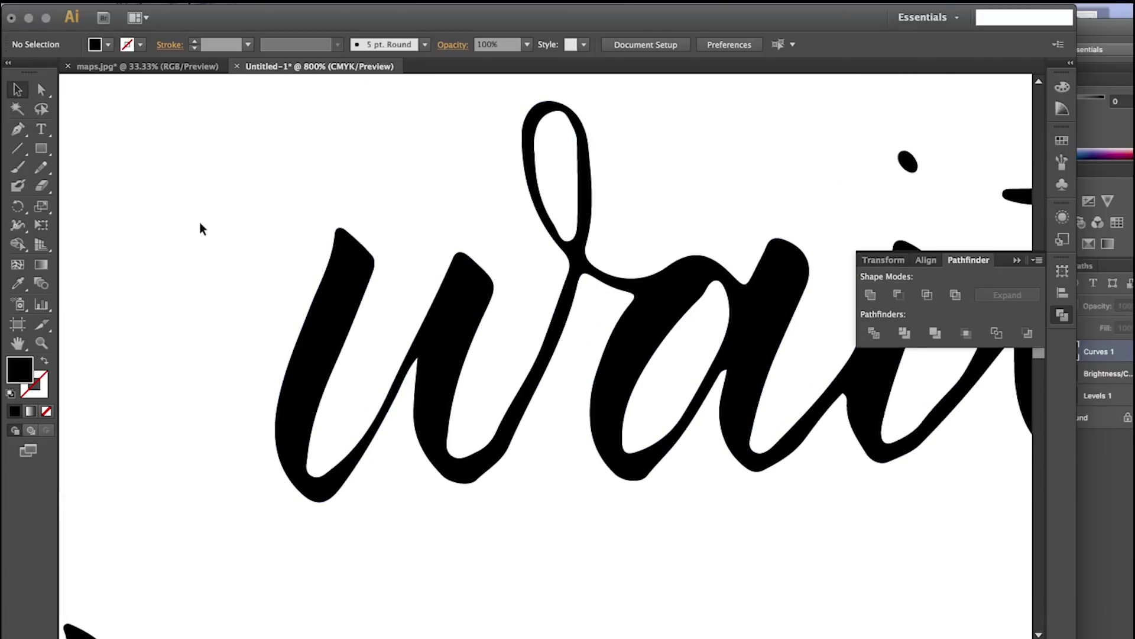
# Step: Inspect the anchor points around the "w" of "wait" with the Direct Selection tool, and deselect the path
pyautogui.press('super+equal')
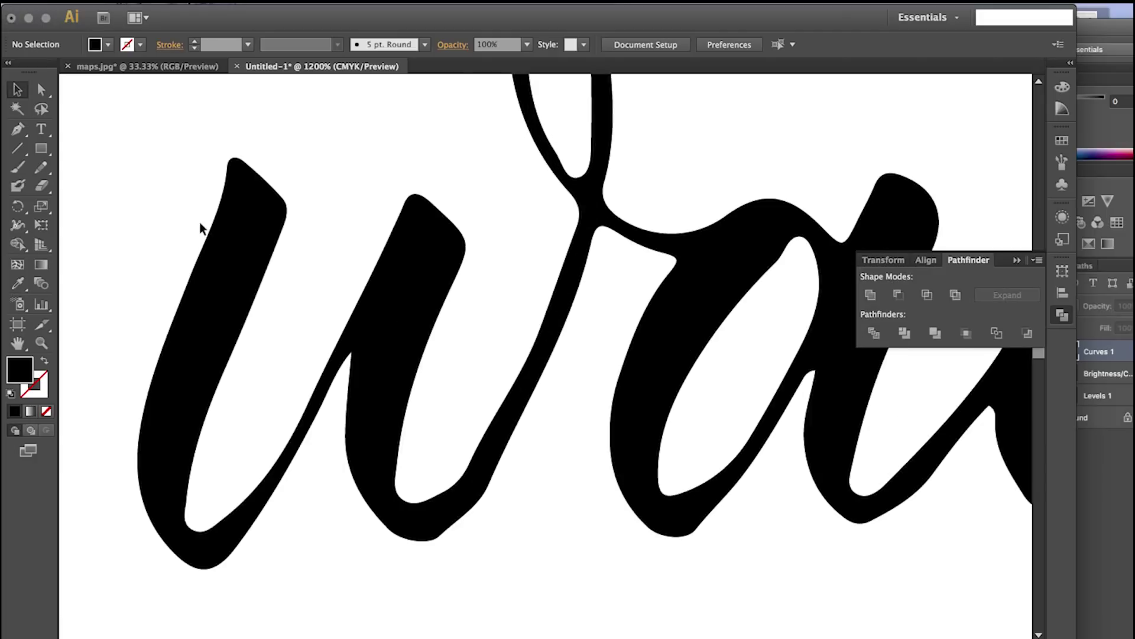
pyautogui.hscroll(-2, 200, 221)
pyautogui.scroll(-1, 200, 222)
pyautogui.click(42, 91)
pyautogui.click(260, 228)
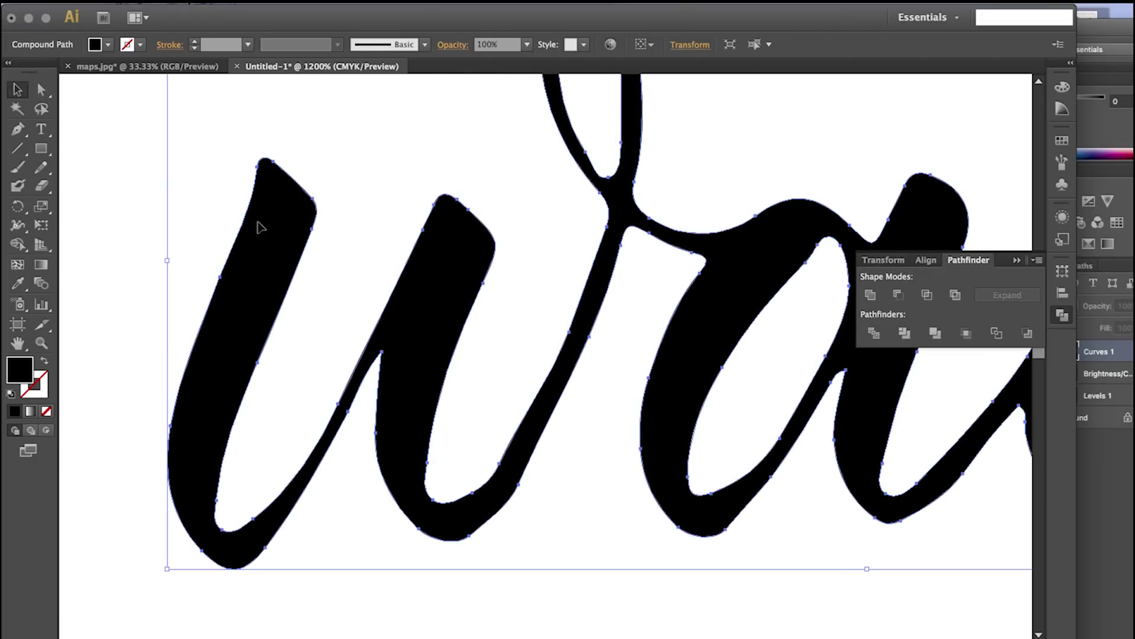
pyautogui.click(40, 92)
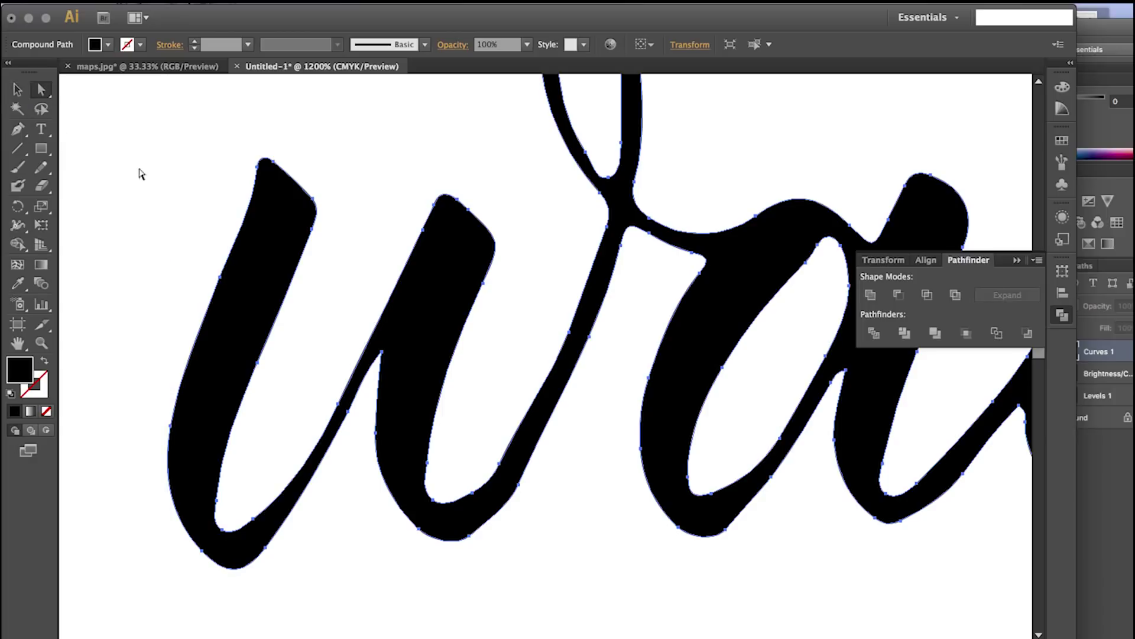
pyautogui.click(311, 232)
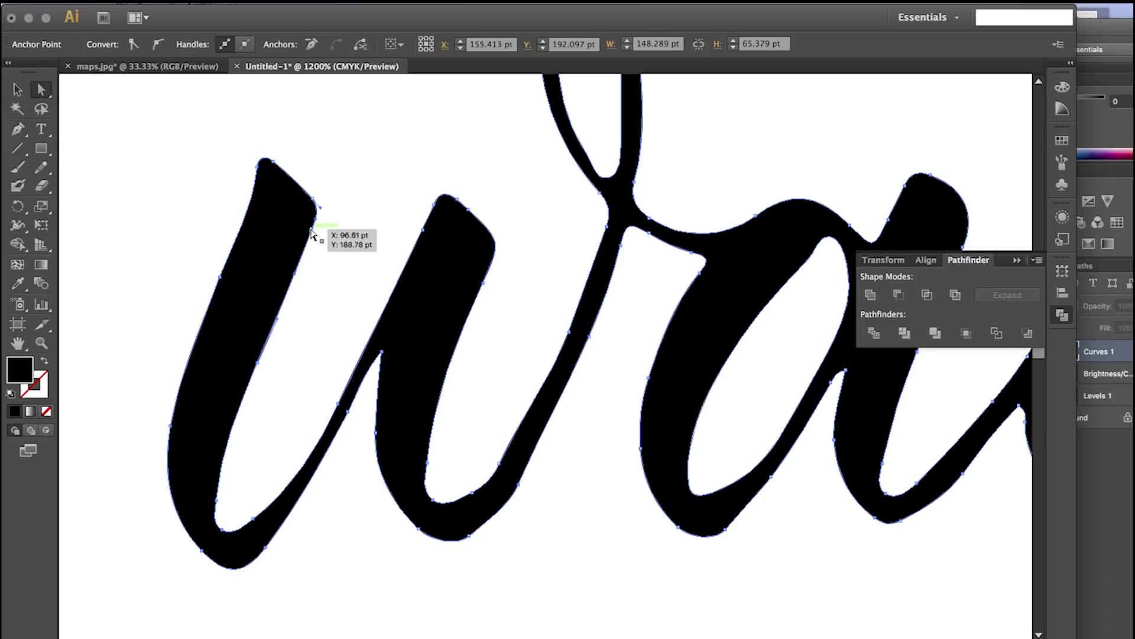
pyautogui.click(144, 221)
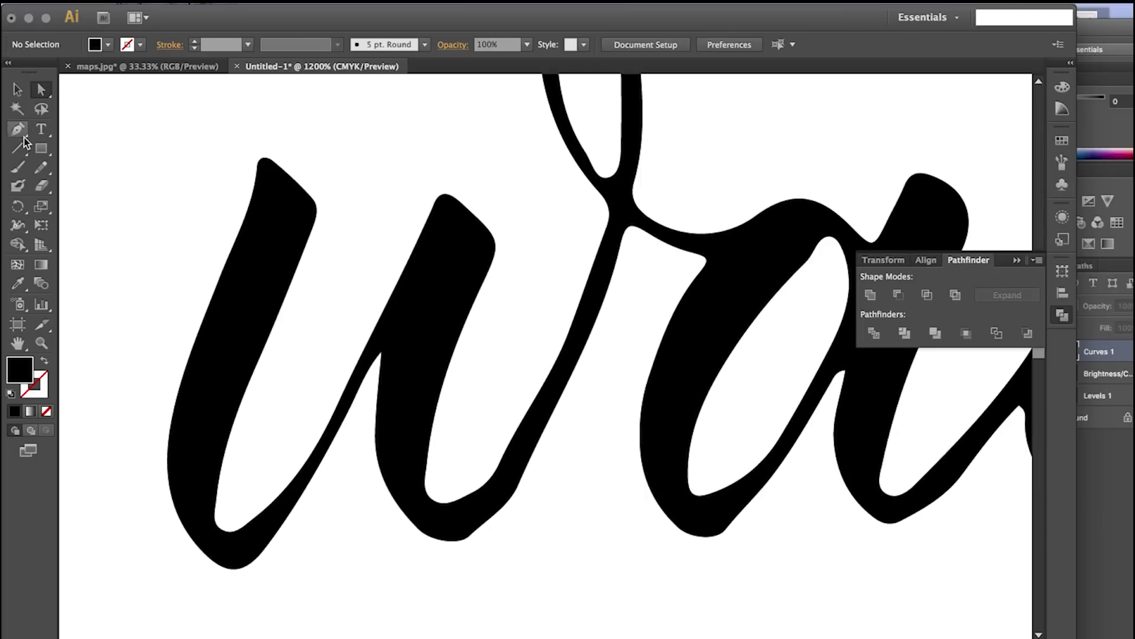
# Step: Choose the Delete Anchor Point tool variant, and check the anchors and handles of "wait" with the Direct Selection tool
pyautogui.moveTo(23, 137); pyautogui.dragTo(62, 172)
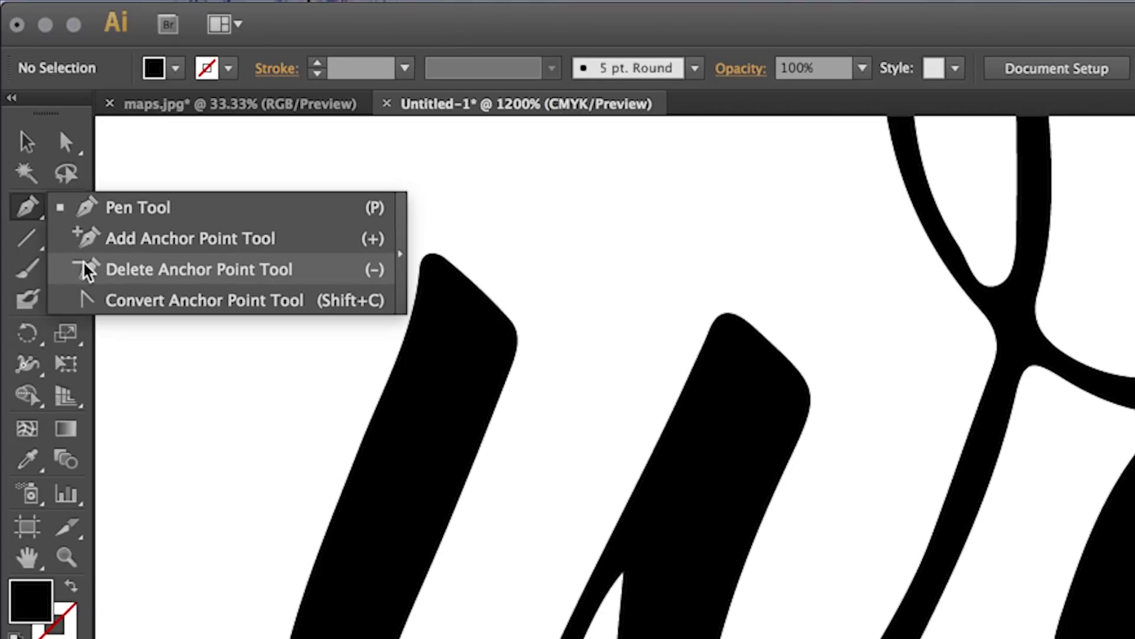
pyautogui.click(102, 277)
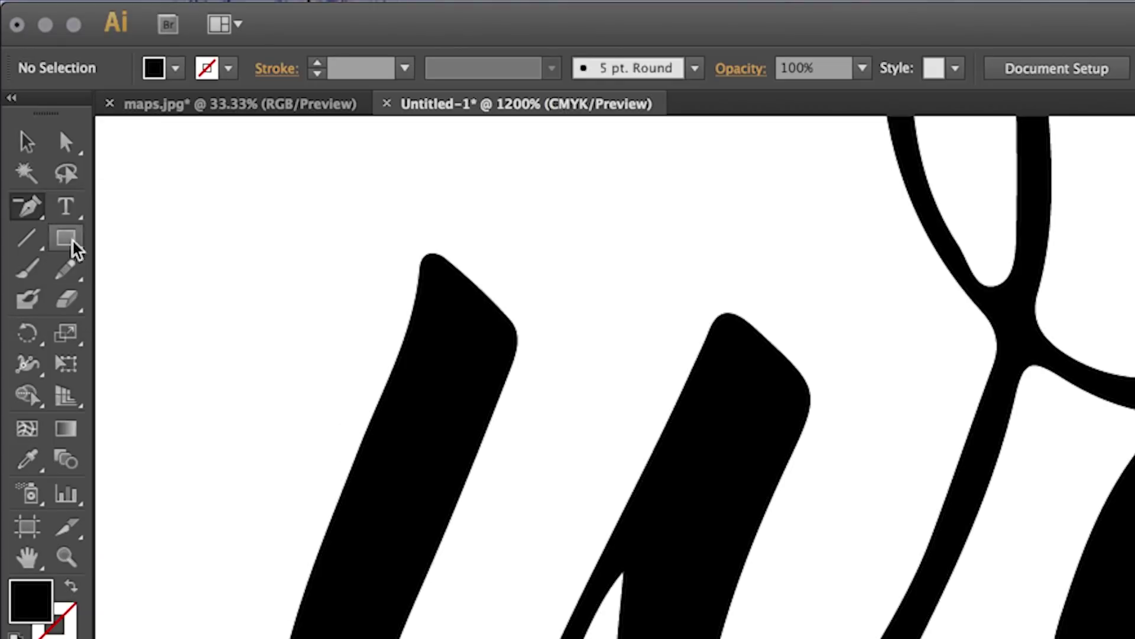
pyautogui.click(77, 148)
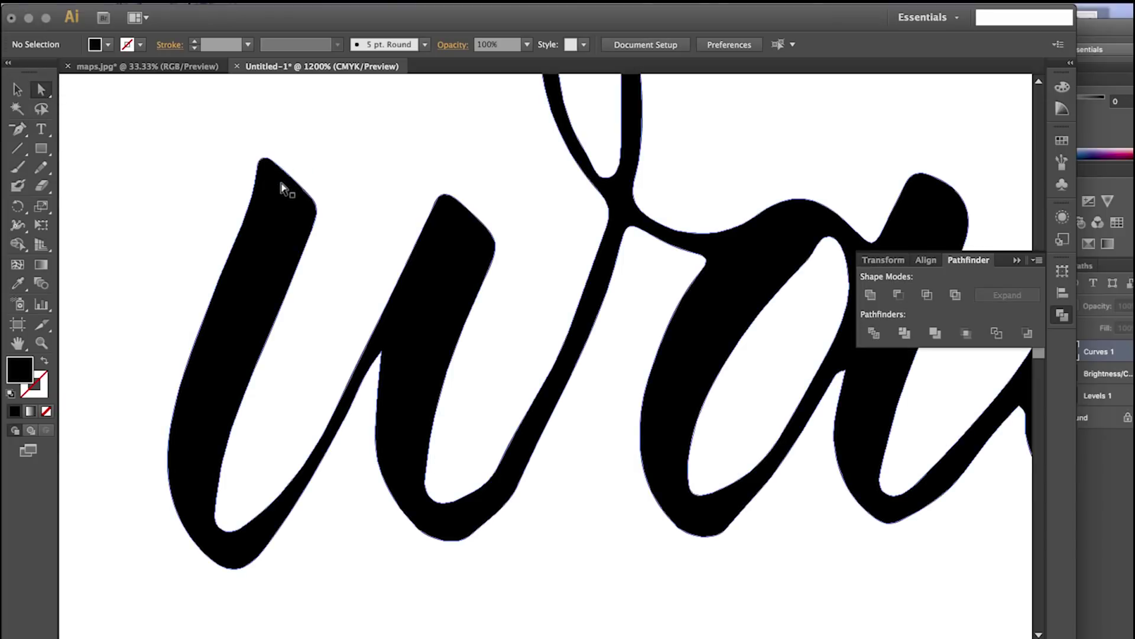
pyautogui.click(283, 188)
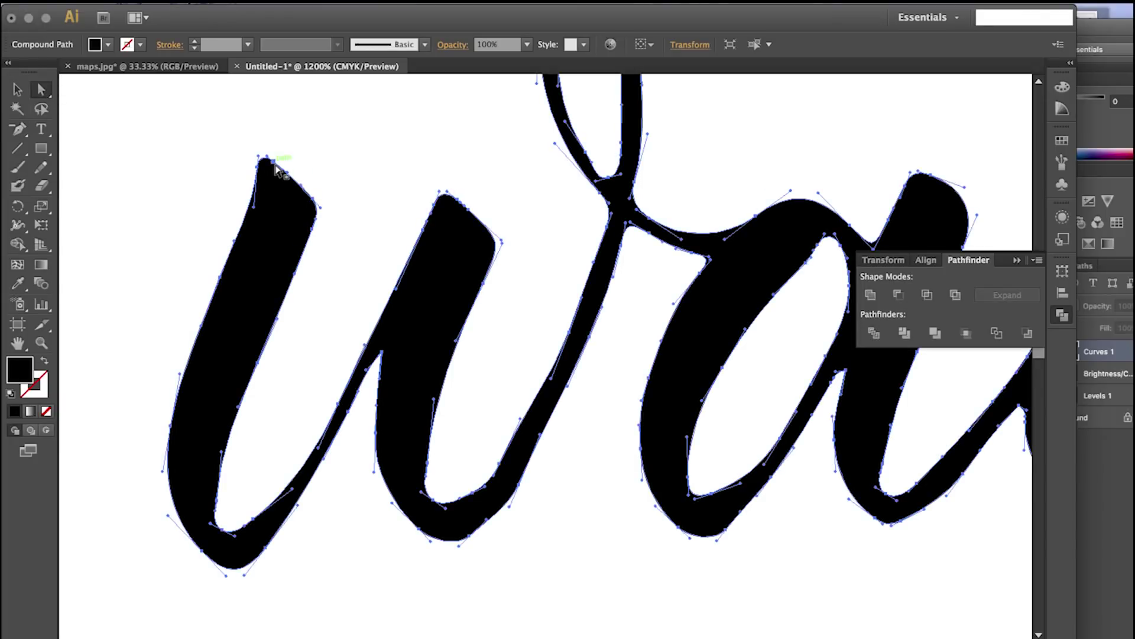
pyautogui.press('super')
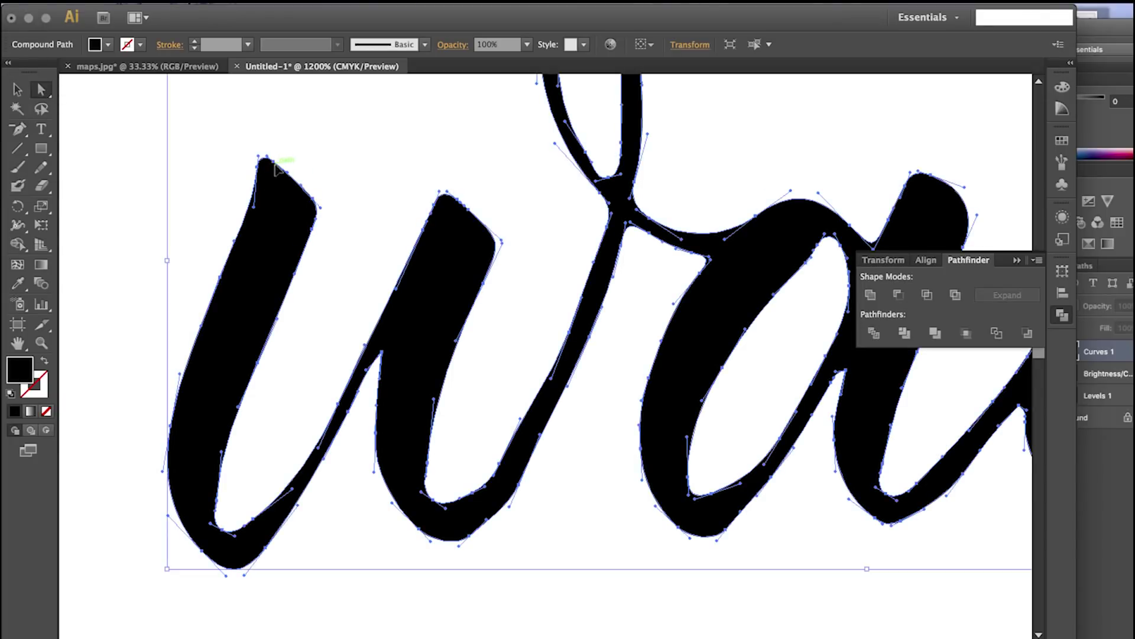
pyautogui.click(130, 179)
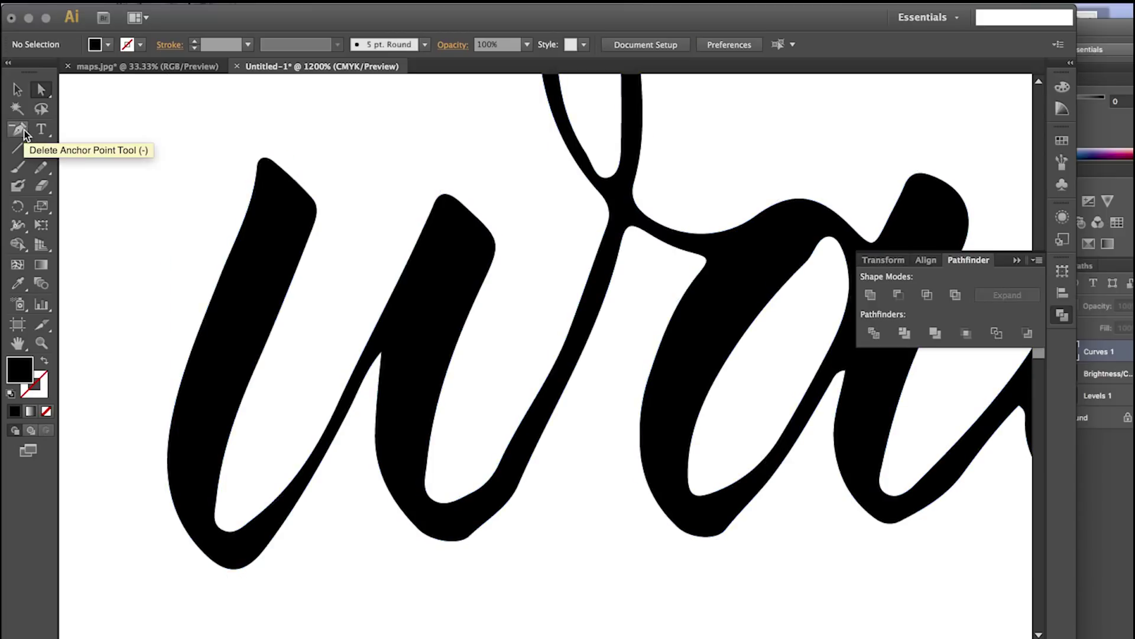
# Step: Delete the anchor at the outer bottom of the w's first upstroke and extend the neighbouring handle to round the curve
pyautogui.click(24, 130)
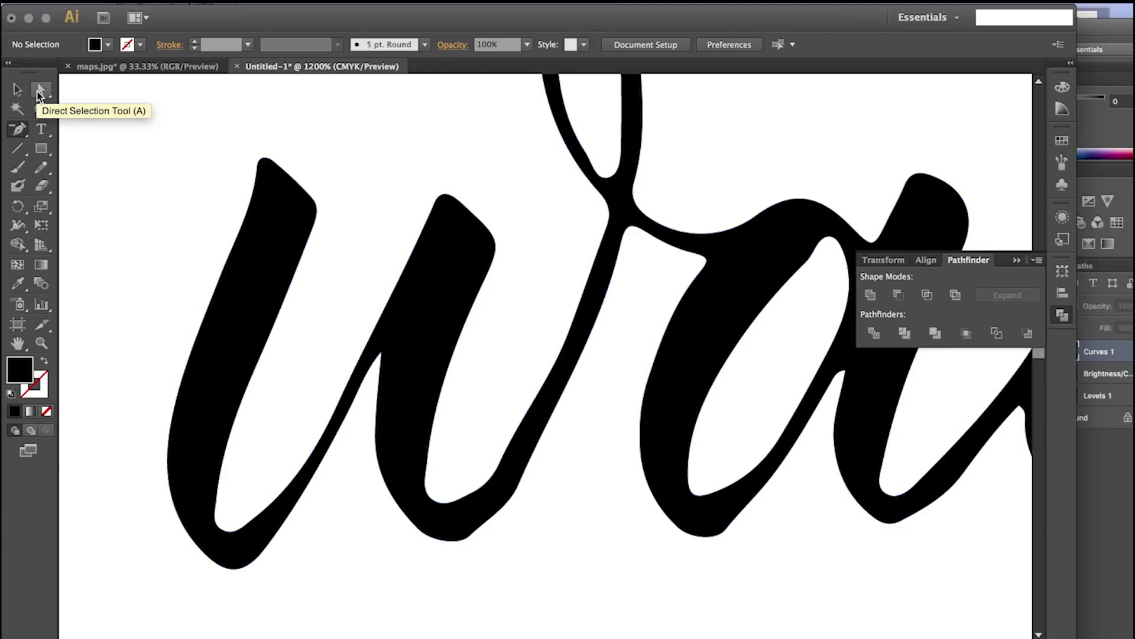
pyautogui.click(13, 133)
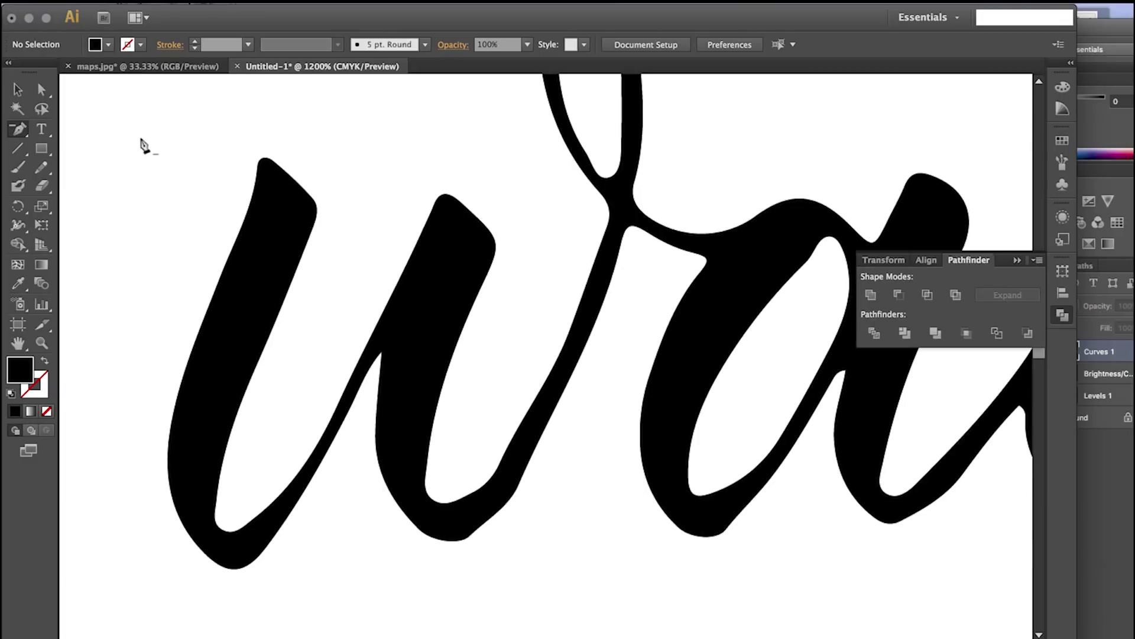
pyautogui.keyDown('super'); pyautogui.click(300, 504); pyautogui.keyUp('super')
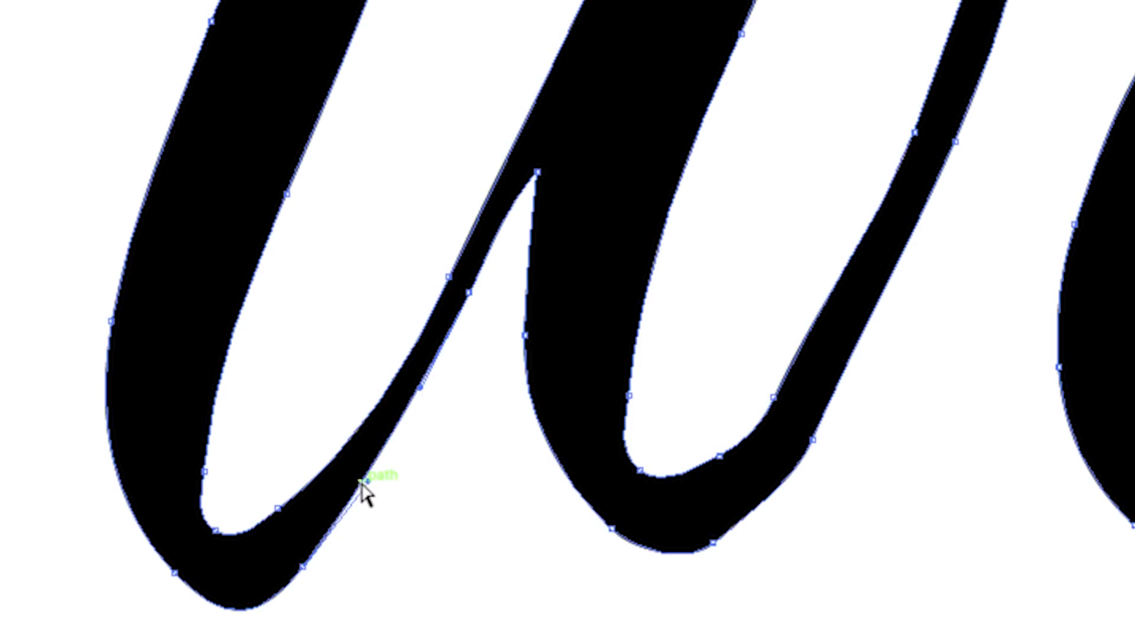
pyautogui.keyDown('super'); pyautogui.click(365, 482); pyautogui.keyUp('super')
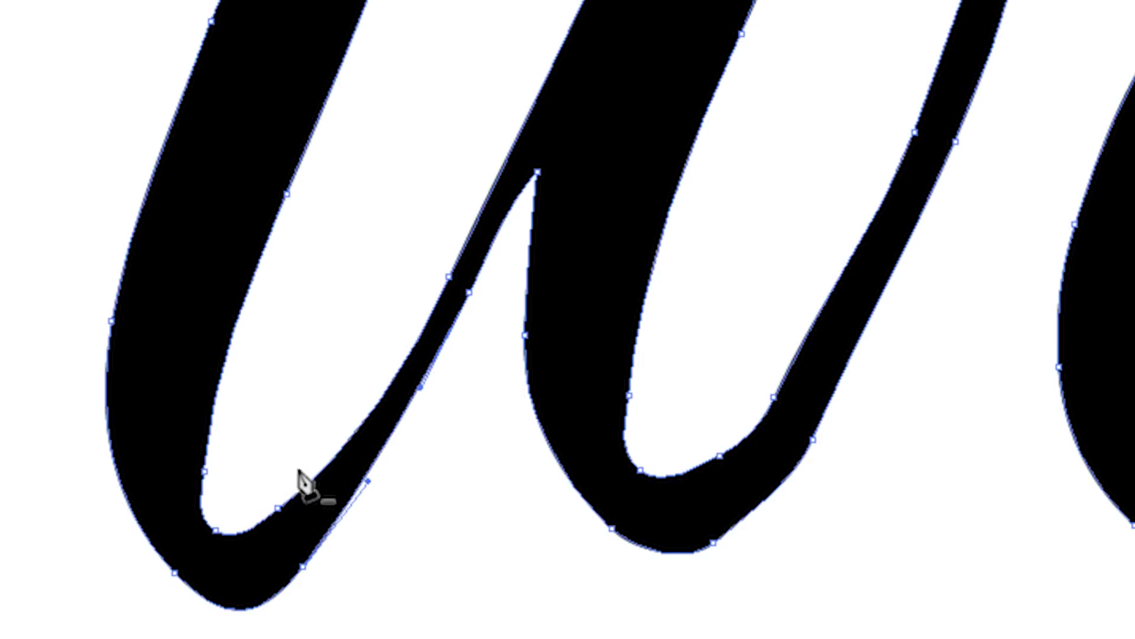
pyautogui.click(301, 570)
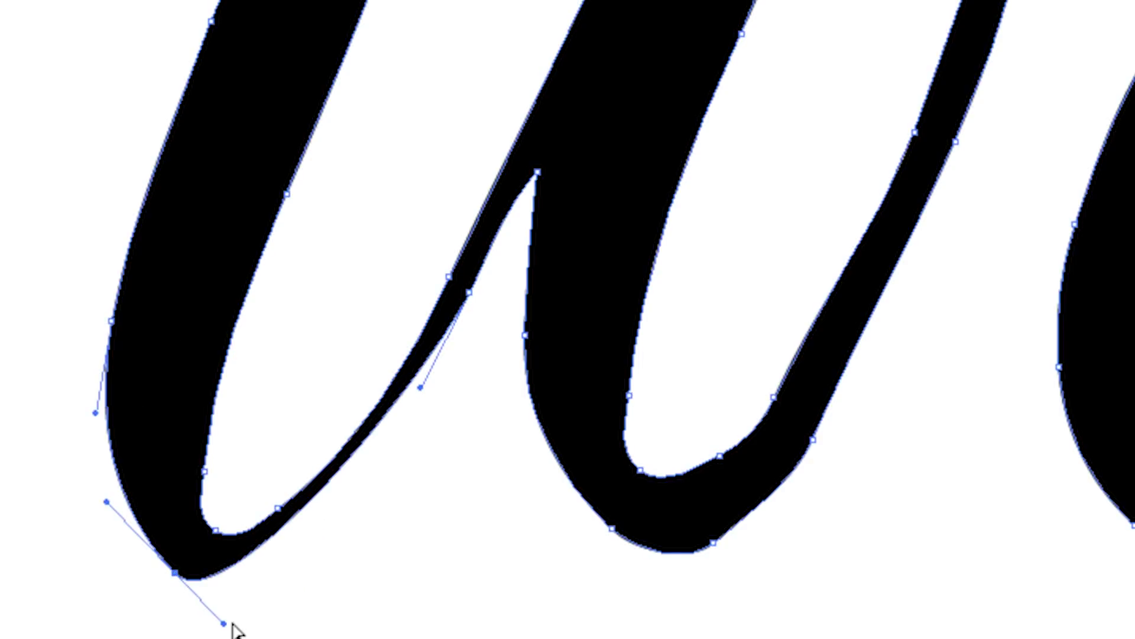
pyautogui.moveTo(225, 624); pyautogui.dragTo(247, 638)
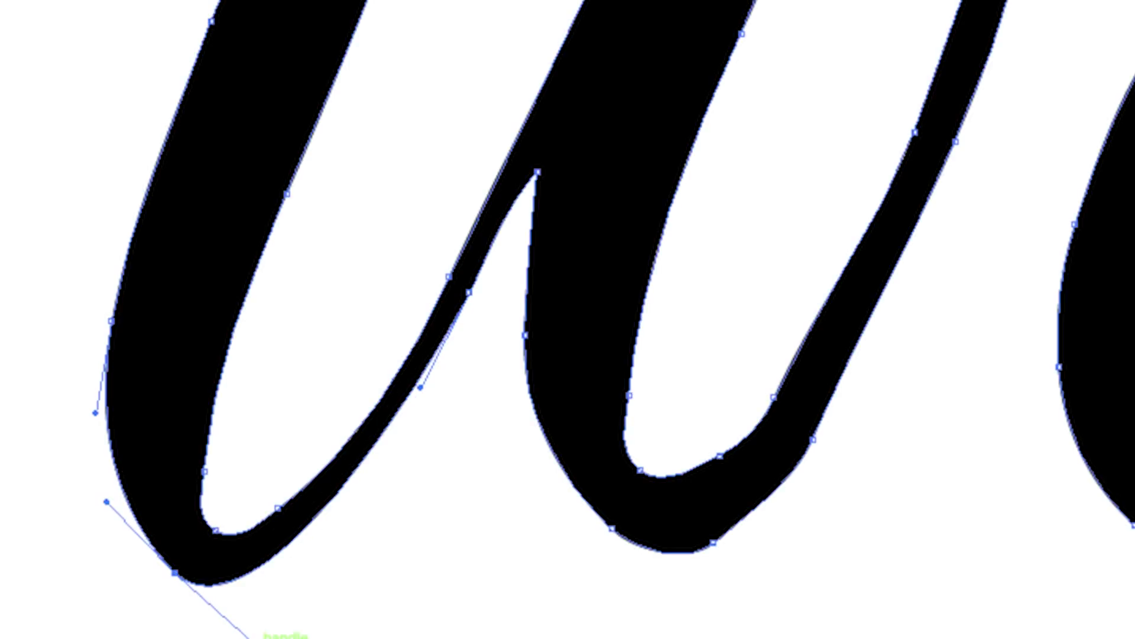
# Step: Delete two anchors along the inner edge of the w's first upstroke and lengthen the bottom handle to smooth it
pyautogui.click(279, 508)
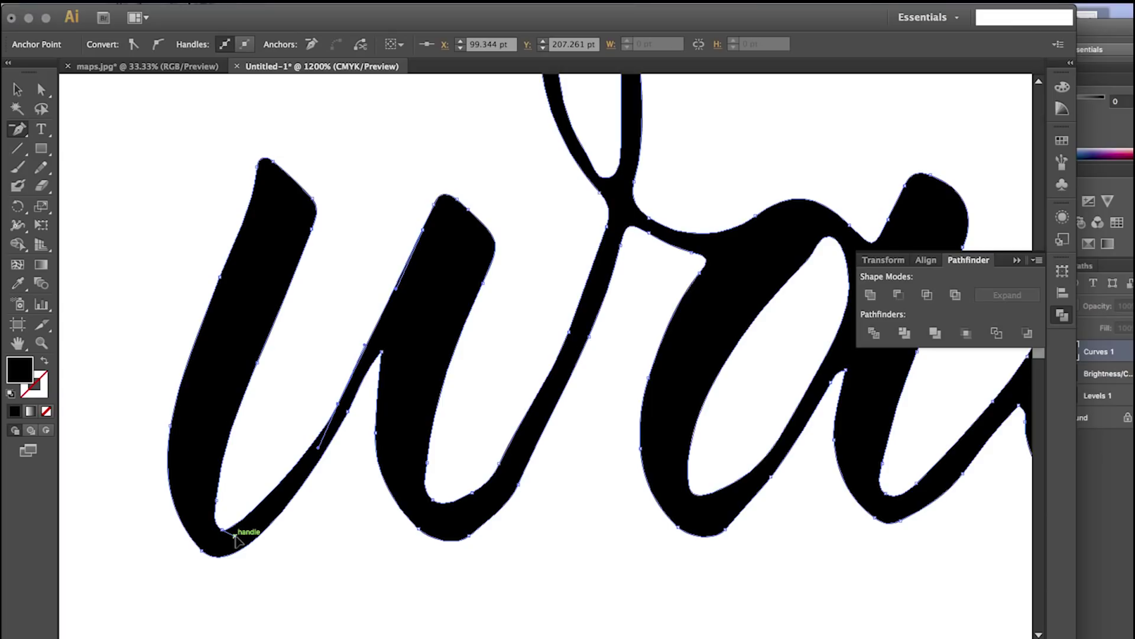
pyautogui.moveTo(235, 535); pyautogui.dragTo(240, 550)
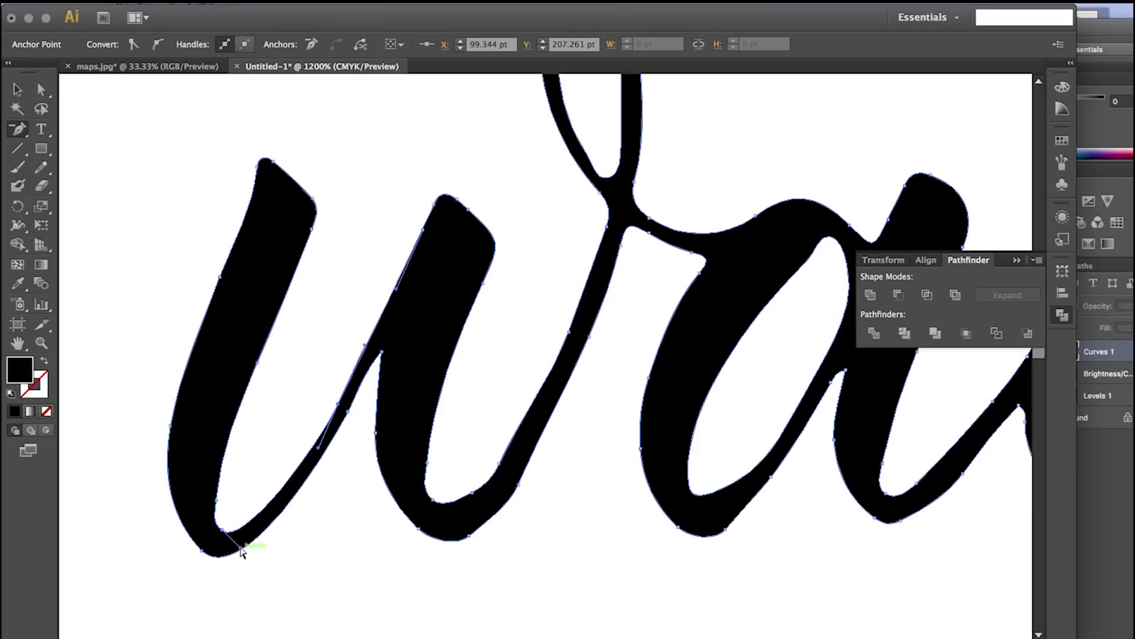
pyautogui.click(340, 405)
pyautogui.moveTo(244, 551); pyautogui.dragTo(256, 551)
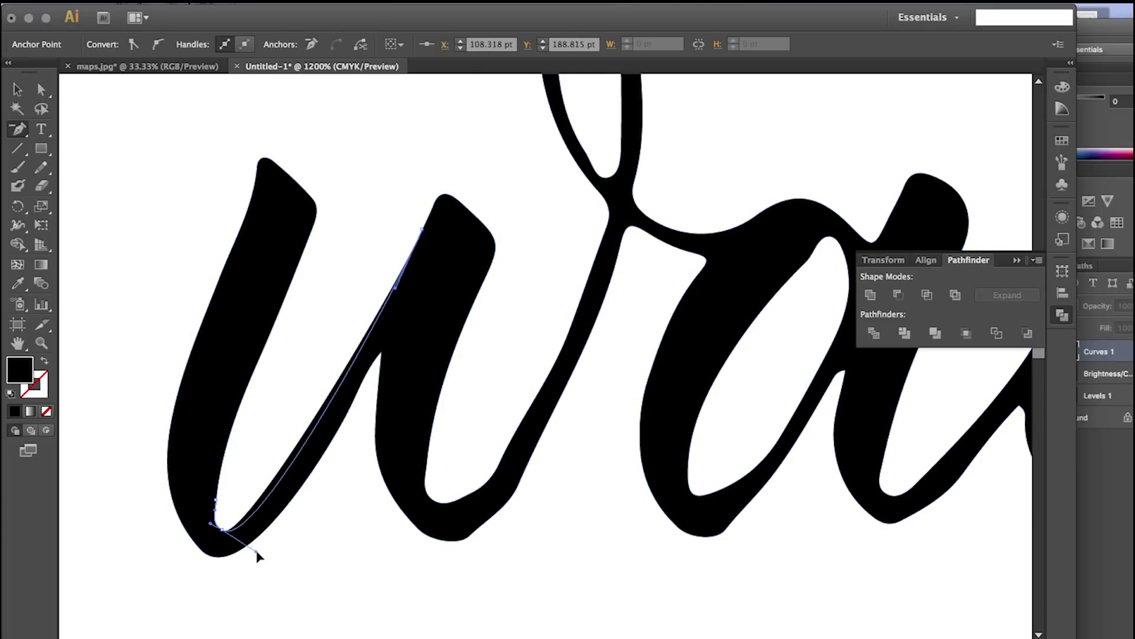
# Step: Delete the anchor low on the inside of the w's first downstroke and adjust the nearby inner and outer handles
pyautogui.keyDown('super'); pyautogui.click(253, 449); pyautogui.keyUp('super')
pyautogui.keyDown('super'); pyautogui.click(217, 496); pyautogui.keyUp('super')
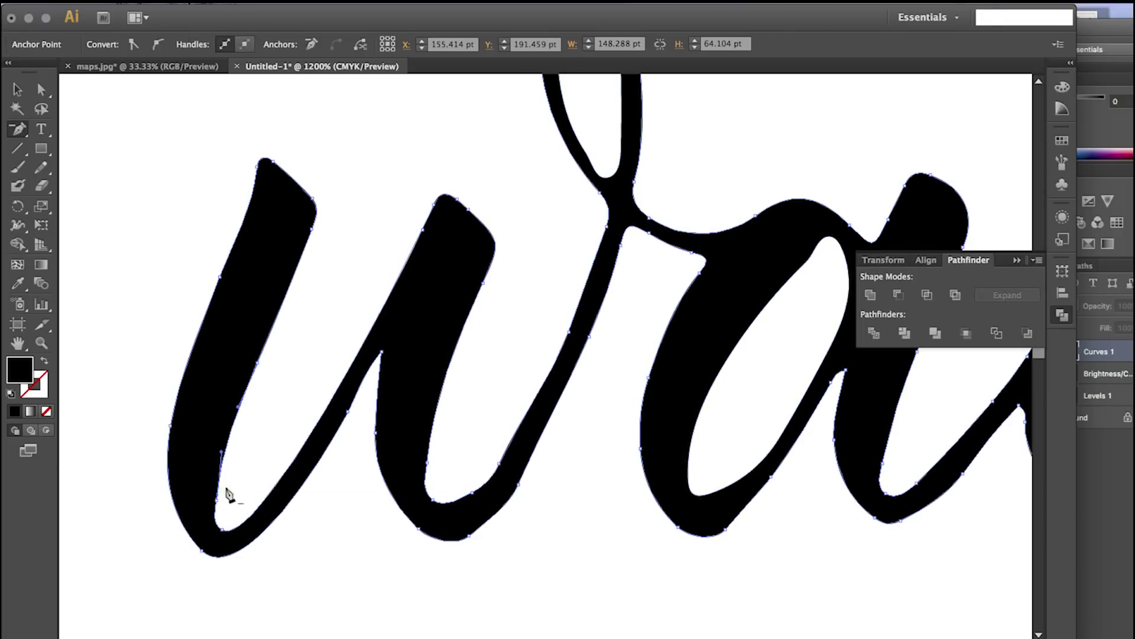
pyautogui.keyDown('ctrl'); pyautogui.click(220, 507); pyautogui.keyUp('ctrl')
pyautogui.moveTo(240, 409); pyautogui.dragTo(214, 464)
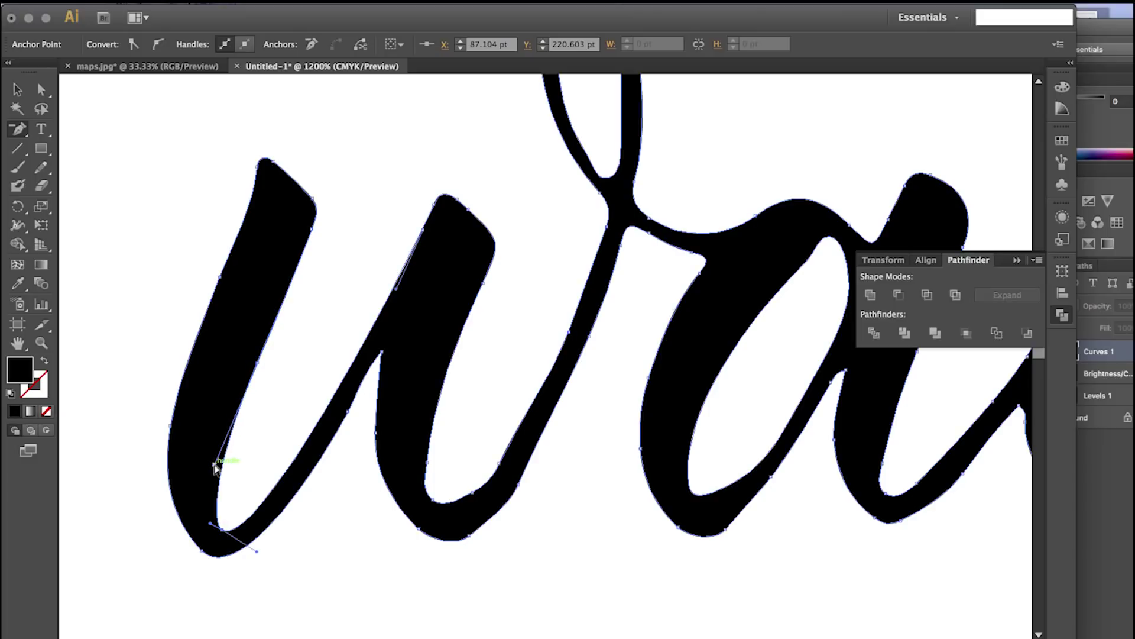
pyautogui.keyDown('ctrl'); pyautogui.click(203, 551); pyautogui.keyUp('ctrl')
pyautogui.moveTo(168, 515); pyautogui.dragTo(158, 519)
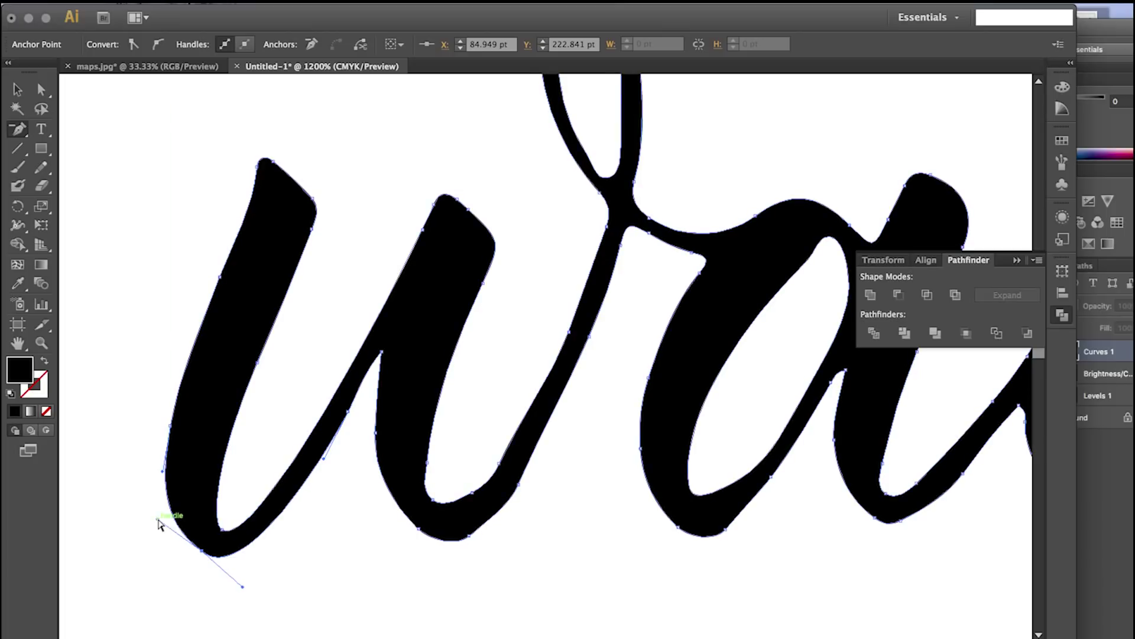
# Step: Deselect the path and review the smoothed w against the other lettering in "wait" and "they don't"
pyautogui.keyDown('ctrl'); pyautogui.click(317, 570); pyautogui.keyUp('ctrl')
pyautogui.hscroll(3, 317, 570)
pyautogui.scroll(-1, 317, 570)
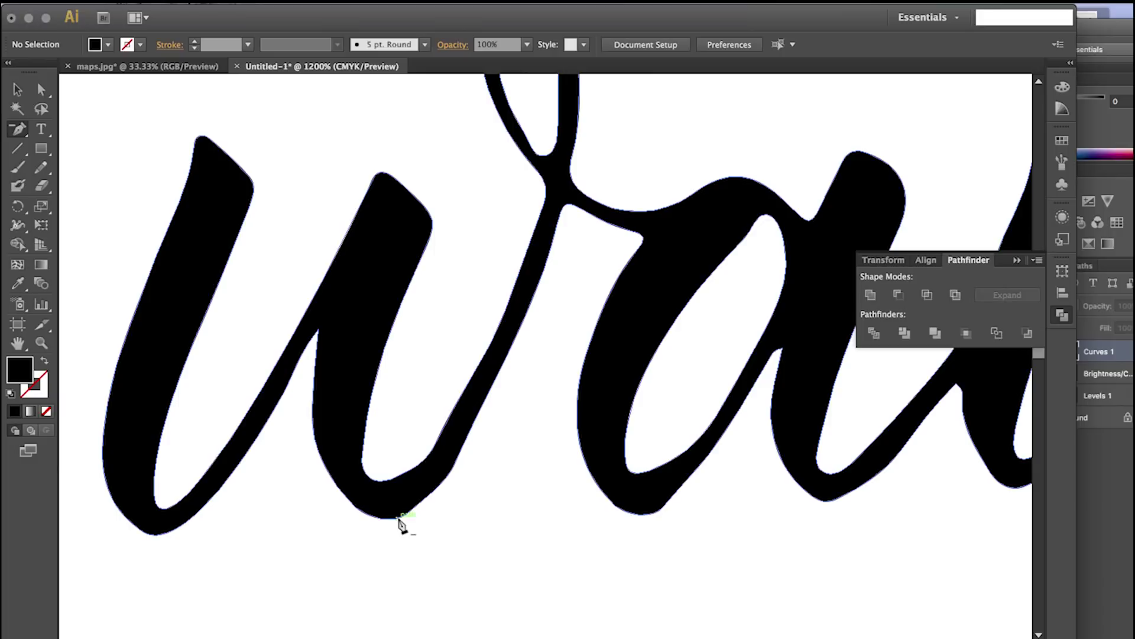
pyautogui.hotkey('ctrl', '-')
pyautogui.hotkey('ctrl', '-')
pyautogui.hotkey('ctrl', '-')
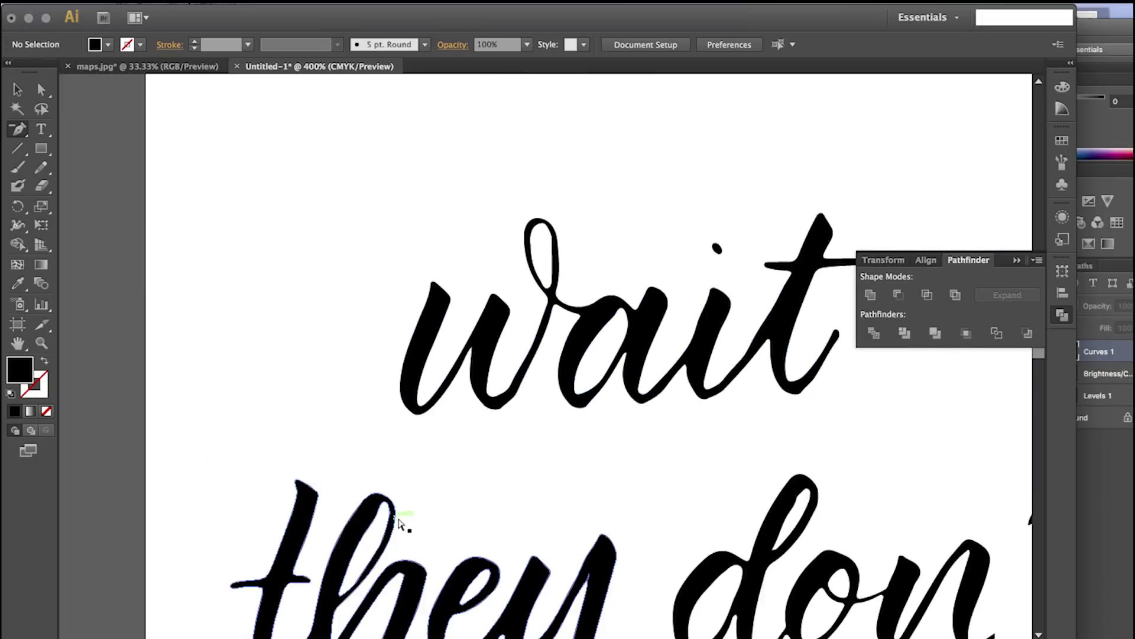
pyautogui.hotkey('ctrl', '-')
pyautogui.hotkey('ctrl', '-')
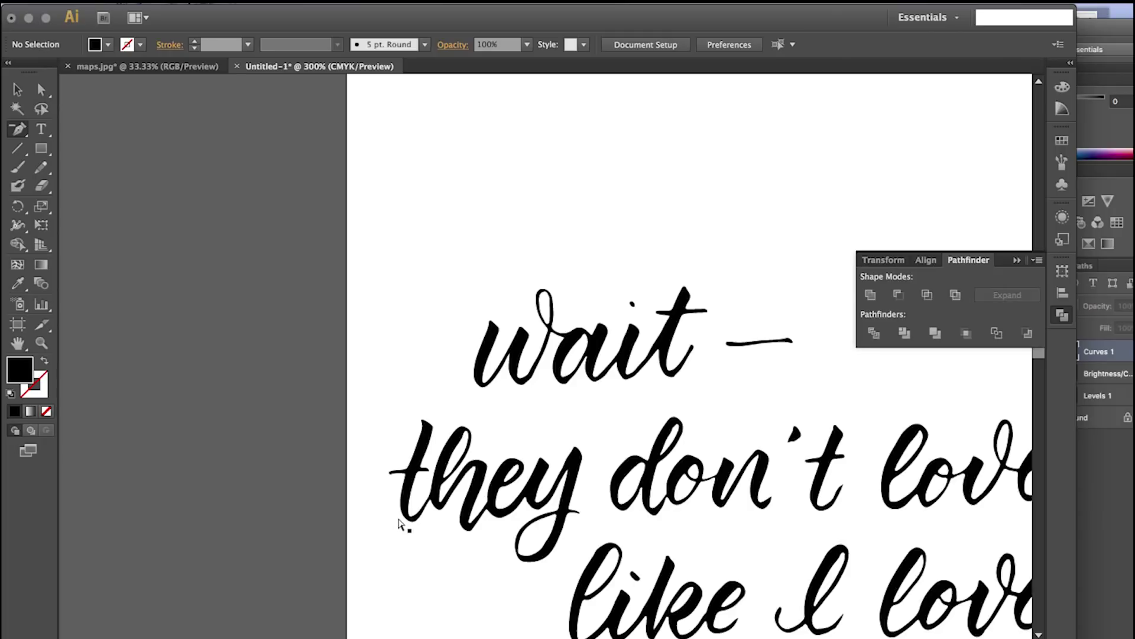
pyautogui.hotkey('ctrl', '+')
pyautogui.hotkey('ctrl', '+')
pyautogui.scroll(-3, 402, 525)
pyautogui.hscroll(3, 401, 526)
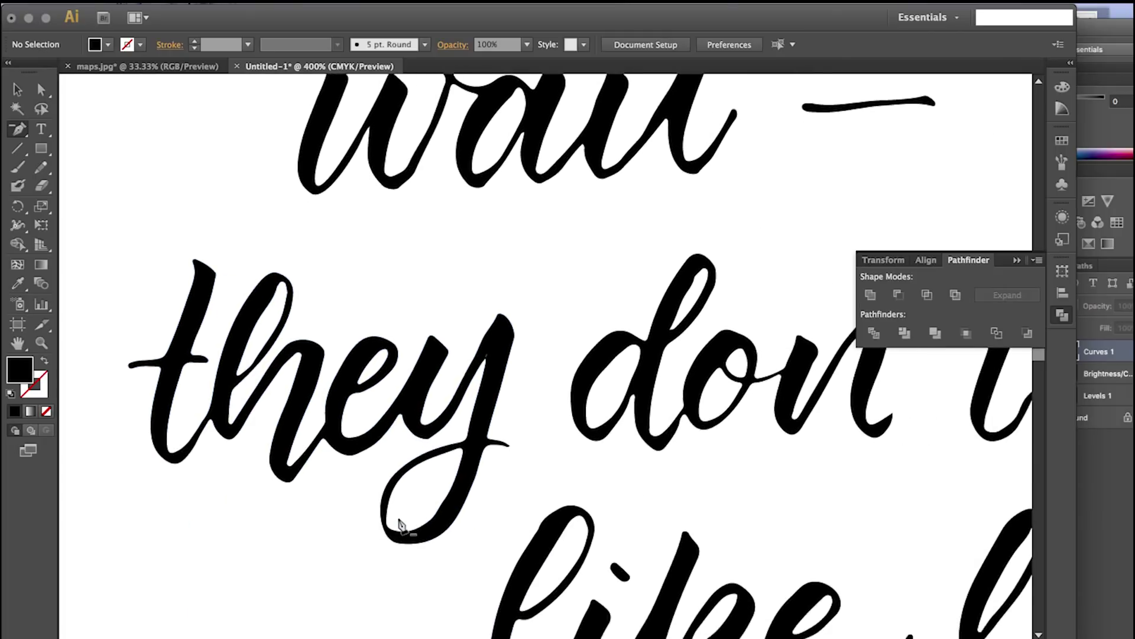
pyautogui.click(706, 270)
pyautogui.click(673, 329)
pyautogui.scroll(4, 452, 229)
pyautogui.hscroll(-2, 453, 229)
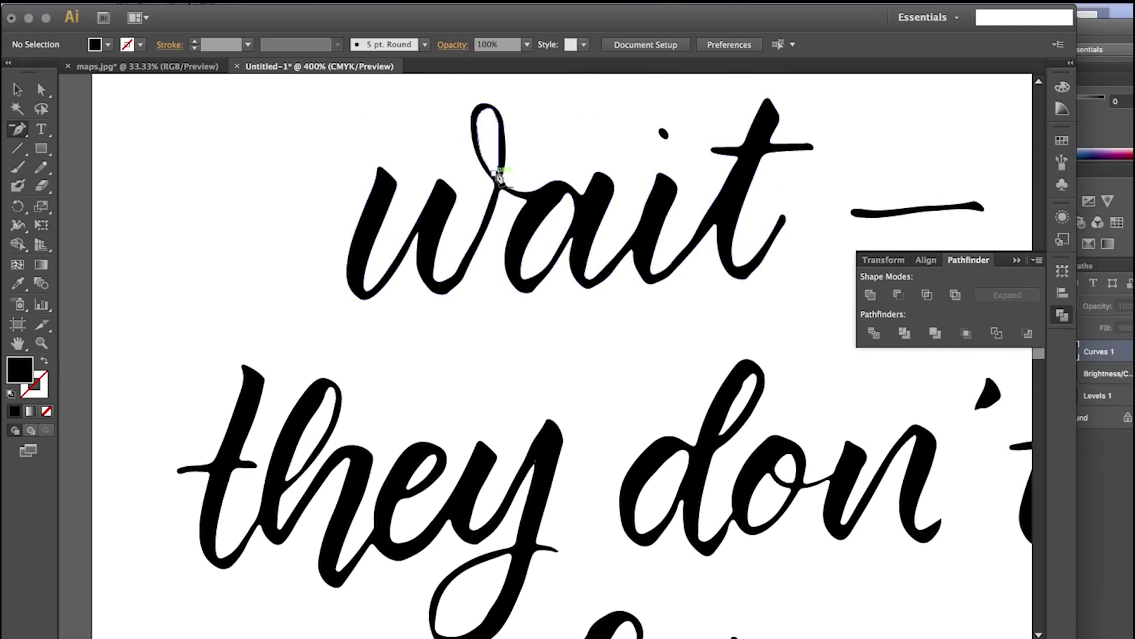
# Step: Reshape the outer bottom curve of the w's second bowl by pulling its handle outward
pyautogui.press('super+equal')
pyautogui.scroll(5, 498, 177)
pyautogui.hscroll(-3, 498, 177)
pyautogui.keyDown('super'); pyautogui.click(381, 318); pyautogui.keyUp('super')
pyautogui.keyDown('super'); pyautogui.click(439, 379); pyautogui.keyUp('super')
pyautogui.moveTo(424, 387); pyautogui.dragTo(352, 421)
pyautogui.keyDown('super'); pyautogui.click(414, 354); pyautogui.keyUp('super')
# Step: Adjust the handles along the inner bottom of the w's second bowl to round the inside curve
pyautogui.keyDown('super'); pyautogui.click(380, 257); pyautogui.keyUp('super')
pyautogui.moveTo(406, 350); pyautogui.dragTo(439, 386)
pyautogui.keyDown('super'); pyautogui.click(441, 351); pyautogui.keyUp('super')
pyautogui.moveTo(460, 379); pyautogui.dragTo(437, 370)
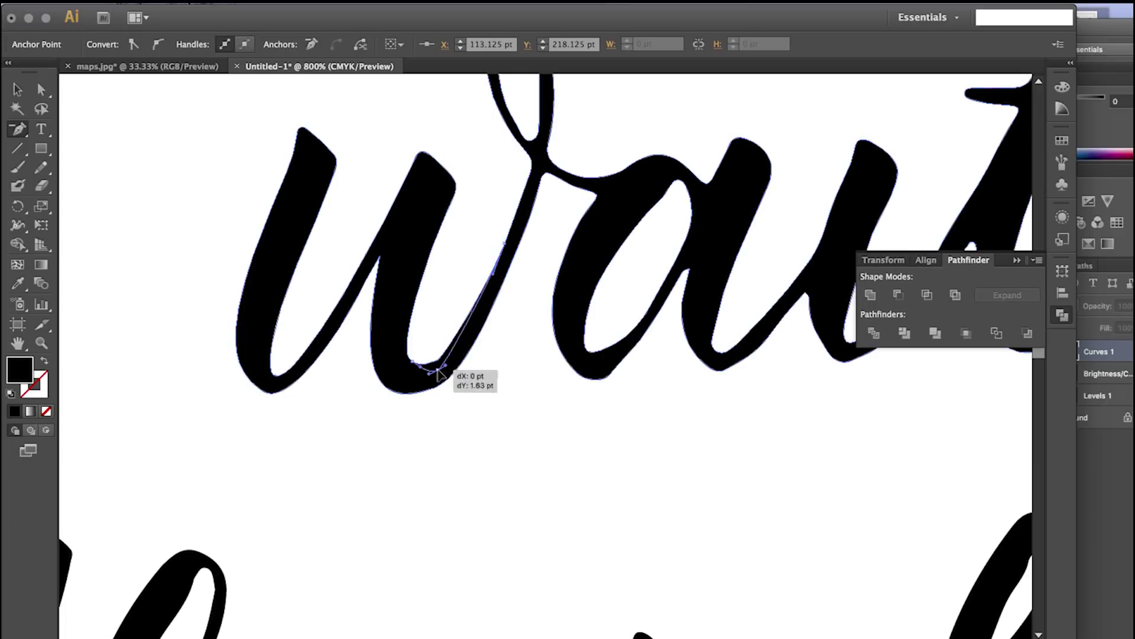
pyautogui.scroll(3, 446, 363)
pyautogui.hscroll(1, 446, 362)
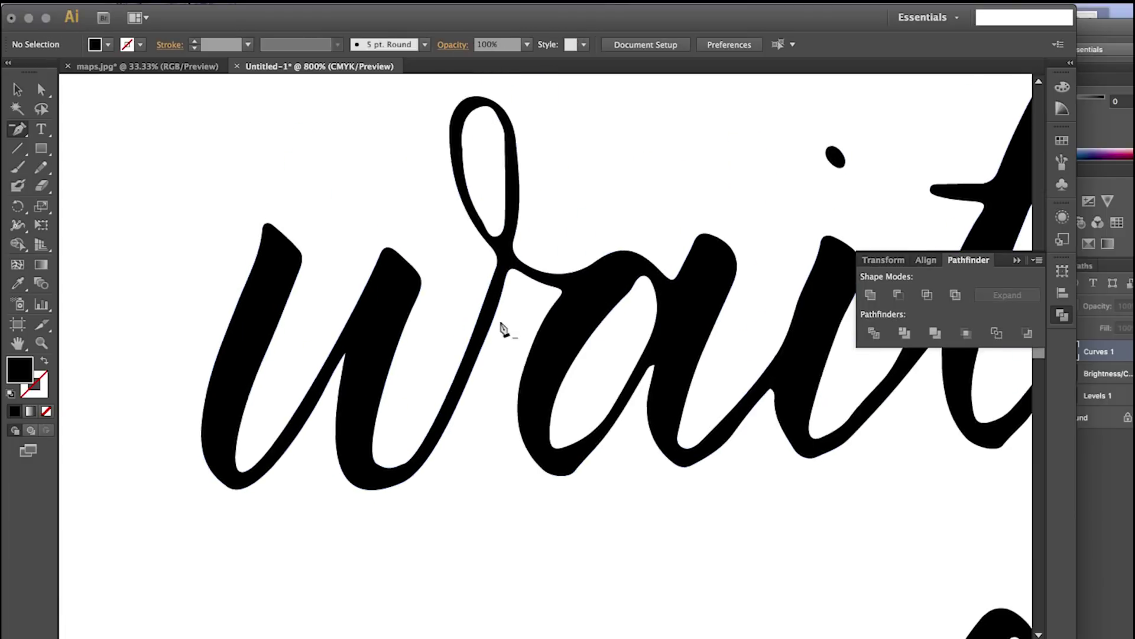
# Step: Lengthen the handle of the outer bottom-right anchor on the w's second bowl to smooth its underside
pyautogui.keyDown('super'); pyautogui.click(440, 456); pyautogui.keyUp('super')
pyautogui.moveTo(412, 473); pyautogui.dragTo(332, 498)
pyautogui.keyDown('super'); pyautogui.click(399, 473); pyautogui.keyUp('super')
pyautogui.keyDown('super'); pyautogui.click(331, 503); pyautogui.keyUp('super')
pyautogui.scroll(3, 434, 395)
pyautogui.hscroll(2, 433, 395)
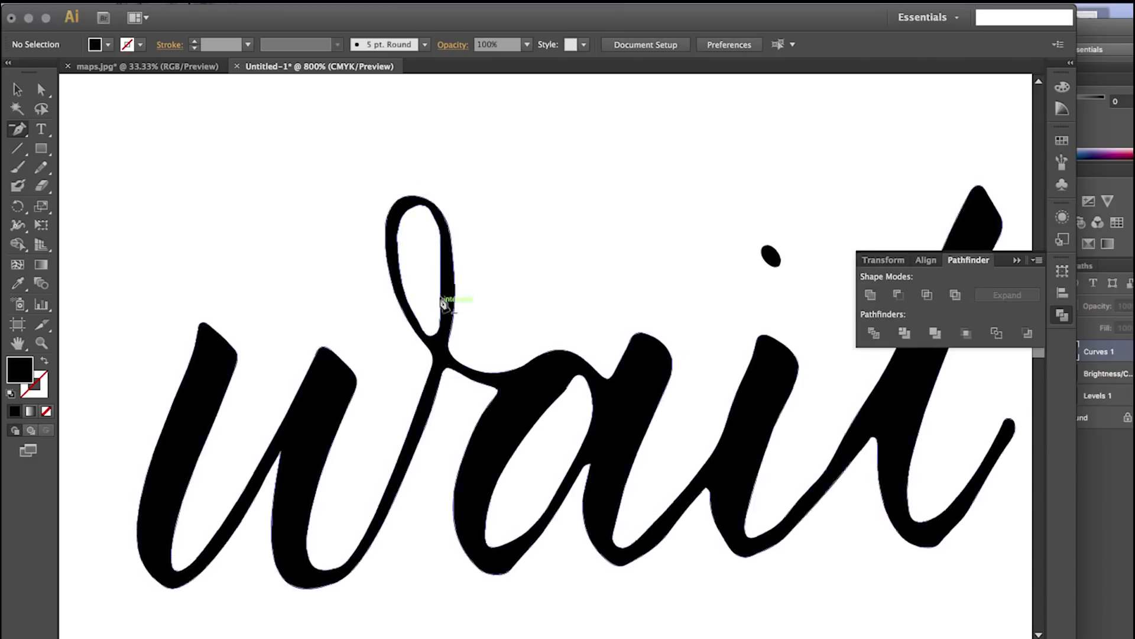
# Step: Delete two anchors along the upper right inner edge of the w's top loop
pyautogui.click(24, 90)
pyautogui.click(562, 431)
pyautogui.click(41, 90)
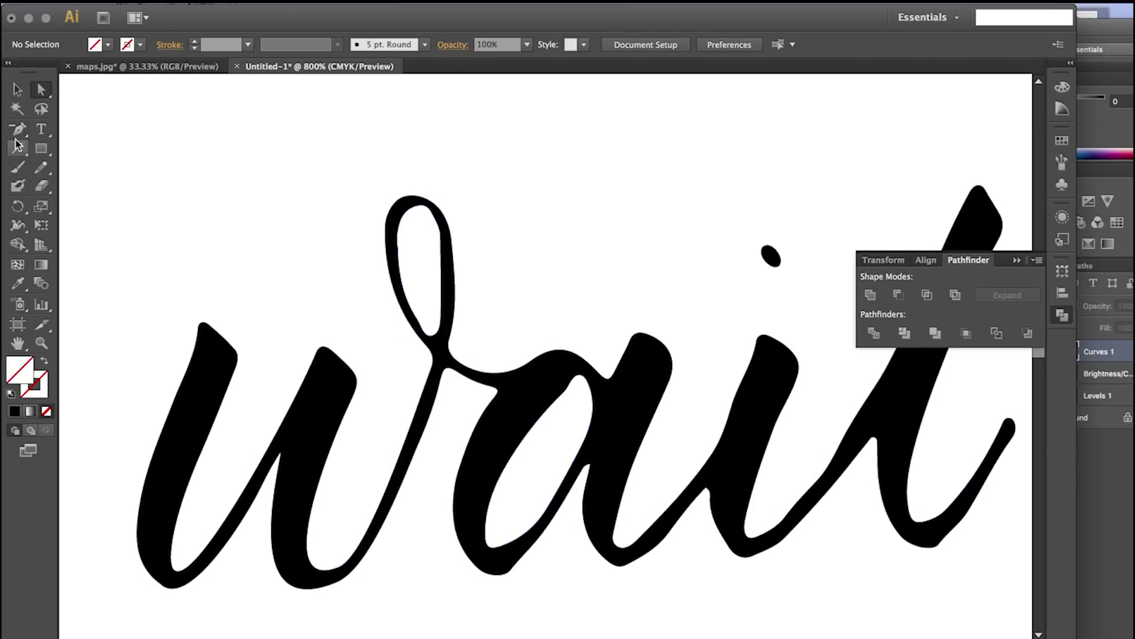
pyautogui.scroll(2, 436, 284)
pyautogui.click(388, 135)
pyautogui.press('-')
pyautogui.click(445, 189)
pyautogui.click(436, 155)
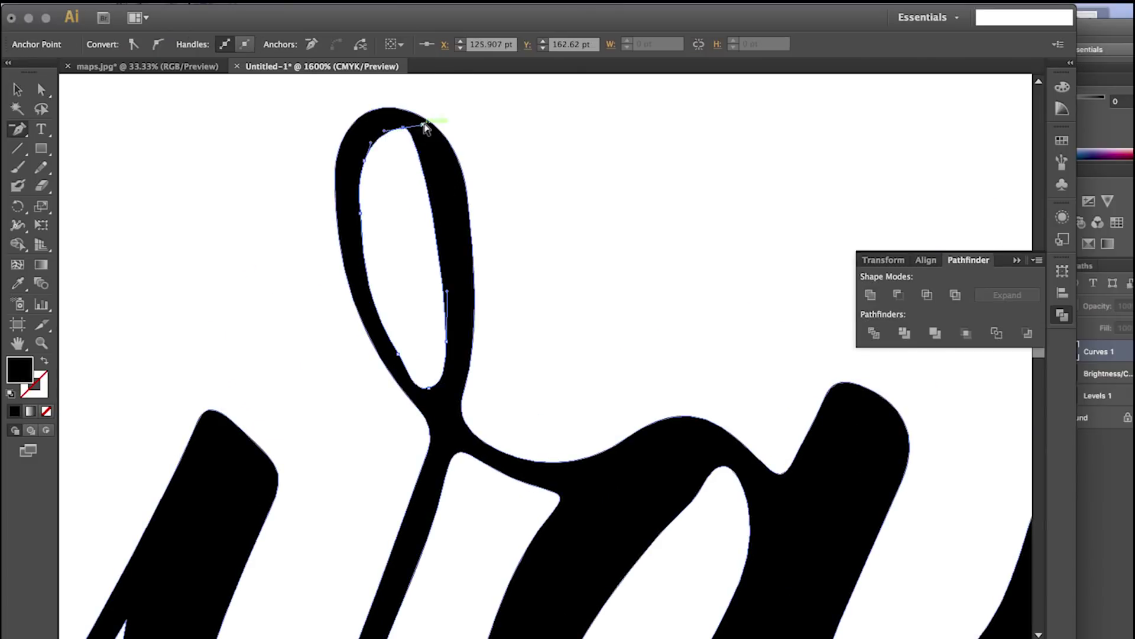
# Step: Delete two anchors along the loop's left inner edge and extend the remaining handles to restore the curve
pyautogui.click(360, 214)
pyautogui.click(398, 354)
pyautogui.keyDown('ctrl'); pyautogui.click(431, 385); pyautogui.keyUp('ctrl')
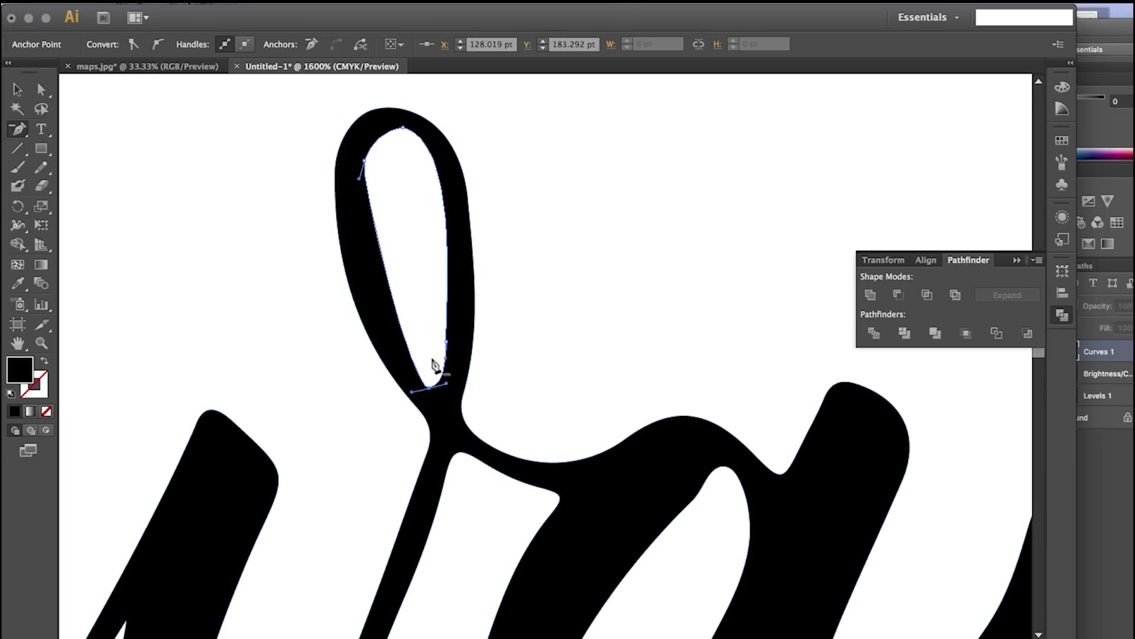
pyautogui.moveTo(418, 398); pyautogui.dragTo(378, 374)
pyautogui.moveTo(364, 161); pyautogui.dragTo(385, 123)
# Step: Refine the handles of the upper left and top anchors on the inside of the w's loop
pyautogui.keyDown('super'); pyautogui.click(365, 144); pyautogui.keyUp('super')
pyautogui.keyDown('super'); pyautogui.click(359, 160); pyautogui.keyUp('super')
pyautogui.keyDown('super'); pyautogui.click(405, 131); pyautogui.keyUp('super')
pyautogui.keyDown('super'); pyautogui.click(403, 128); pyautogui.keyUp('super')
pyautogui.moveTo(365, 143); pyautogui.dragTo(367, 127)
# Step: Adjust the handle at the loop's inner bottom tip and select the outer outline of the word
pyautogui.keyDown('ctrl'); pyautogui.click(438, 391); pyautogui.keyUp('ctrl')
pyautogui.keyDown('super'); pyautogui.click(435, 379); pyautogui.keyUp('super')
pyautogui.keyDown('super'); pyautogui.click(436, 392); pyautogui.keyUp('super')
pyautogui.moveTo(387, 379); pyautogui.dragTo(391, 360)
pyautogui.keyDown('super'); pyautogui.click(430, 425); pyautogui.keyUp('super')
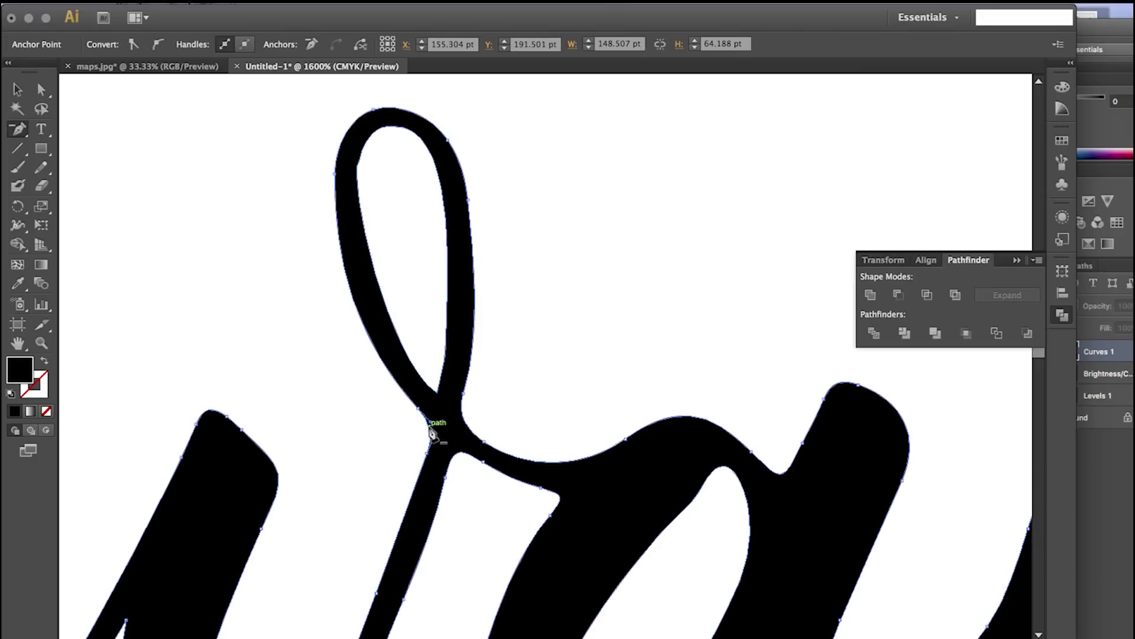
# Step: Add an anchor at the left side of the w's loop crossing and remove the surplus one to sharpen the corner
pyautogui.press('=')
pyautogui.click(431, 434)
pyautogui.keyDown('super'); pyautogui.click(426, 425); pyautogui.keyUp('super')
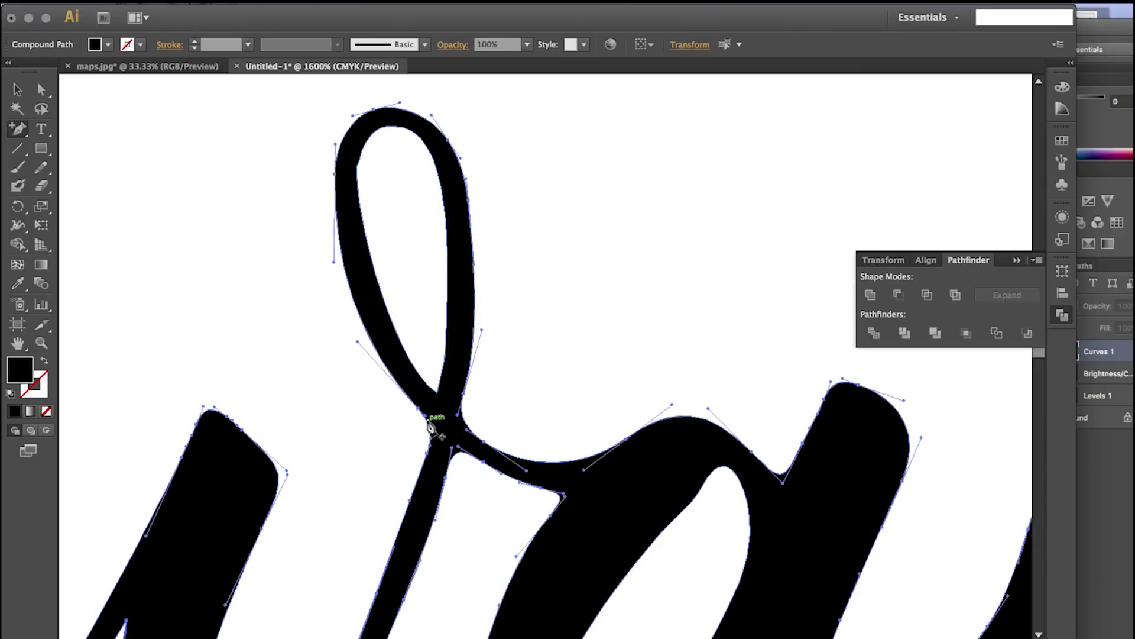
pyautogui.keyDown('super'); pyautogui.click(402, 433); pyautogui.keyUp('super')
pyautogui.press('super+equal')
pyautogui.scroll(-1, 403, 434)
pyautogui.click(373, 418)
pyautogui.scroll(2, 361, 408)
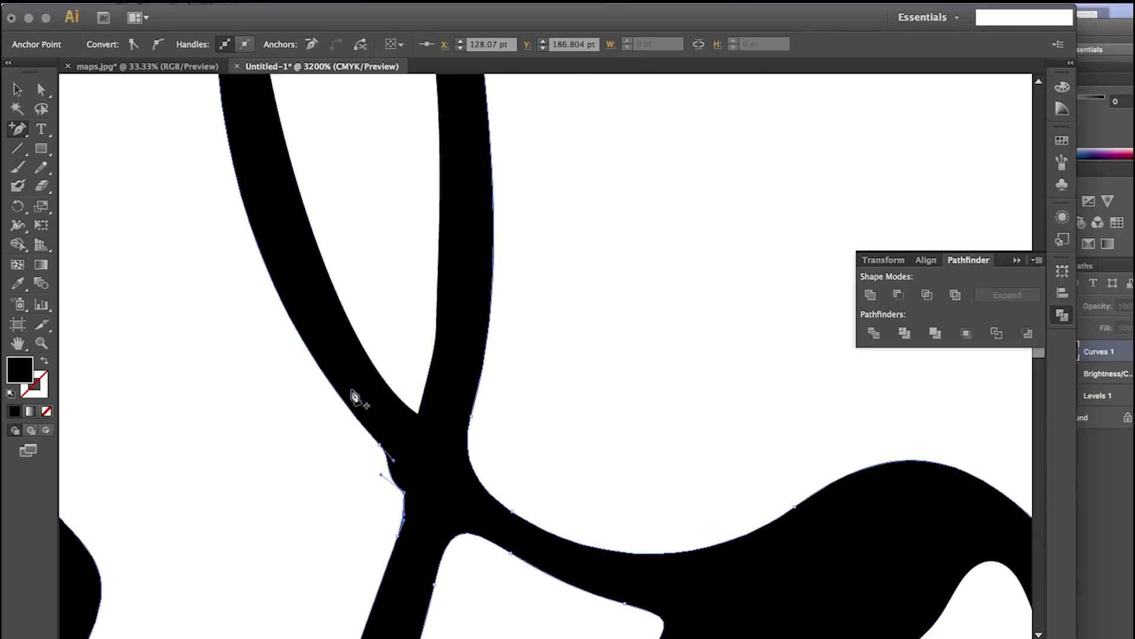
pyautogui.press('-')
pyautogui.press('super+minus')
pyautogui.click(421, 426)
# Step: Lengthen the upper left handle inside the w's loop to even out the stroke, and deselect the path
pyautogui.press('super+minus')
pyautogui.moveTo(380, 255); pyautogui.dragTo(373, 275)
pyautogui.keyDown('super'); pyautogui.click(482, 391); pyautogui.keyUp('super')
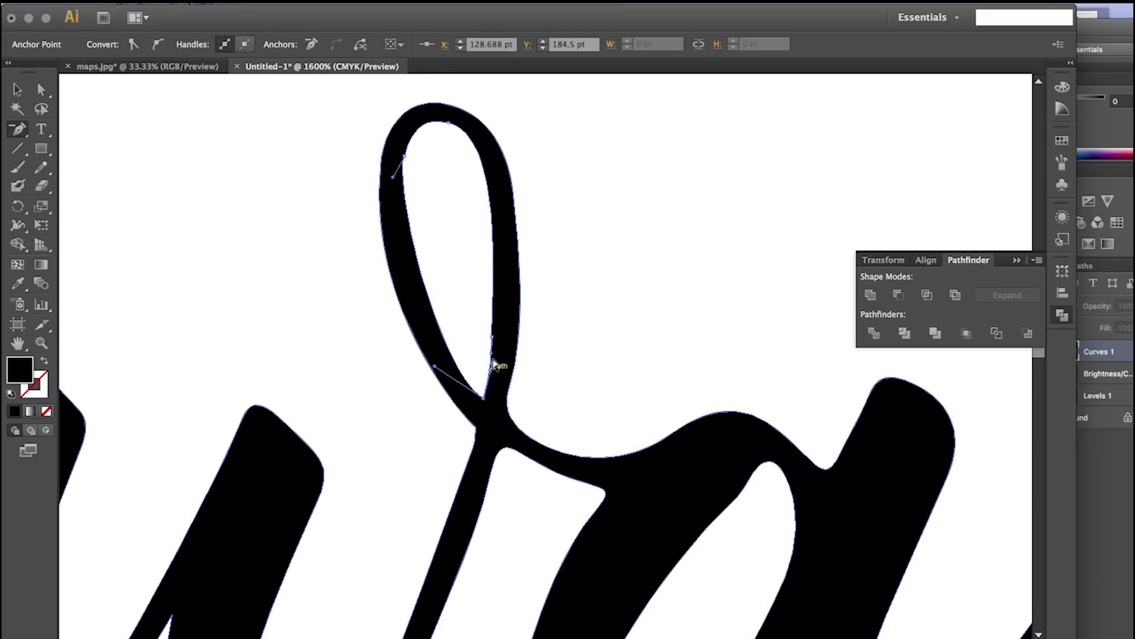
pyautogui.keyDown('ctrl'); pyautogui.click(393, 176); pyautogui.keyUp('ctrl')
pyautogui.moveTo(393, 176); pyautogui.dragTo(391, 198)
pyautogui.keyDown('super'); pyautogui.click(435, 243); pyautogui.keyUp('super')
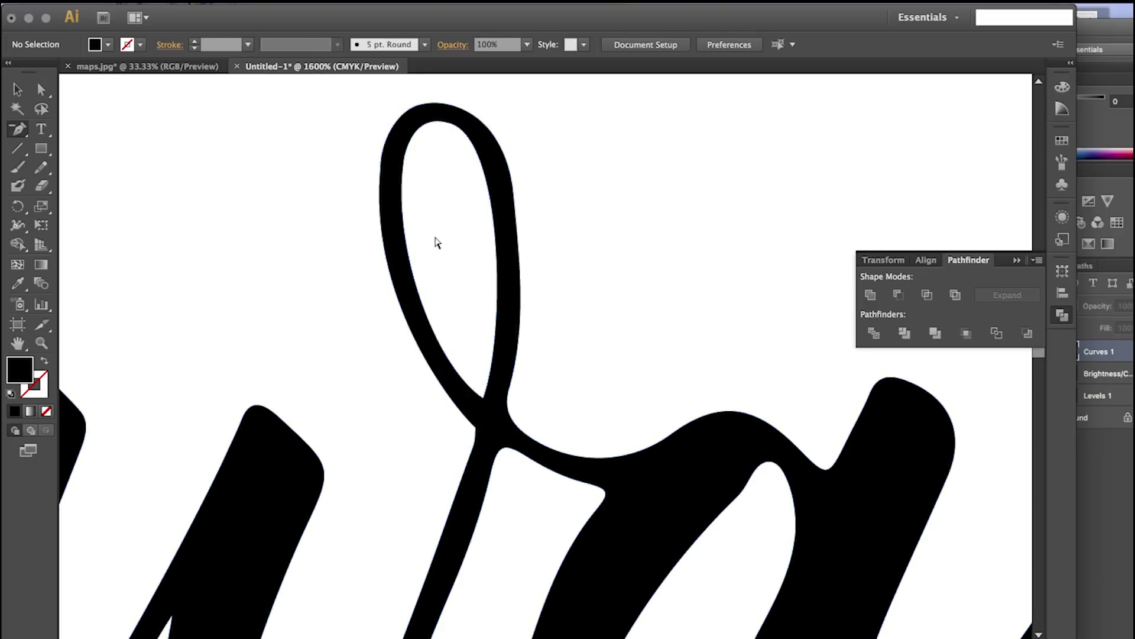
# Step: Delete the anchor on the right edge of the w's final upstroke and check the stroke down to its bowl
pyautogui.press('super+minus')
pyautogui.press('super+minus')
pyautogui.press('super+minus')
pyautogui.press('super+minus')
pyautogui.press('super+equal')
pyautogui.press('super+equal')
pyautogui.press('super+equal')
pyautogui.press('super+equal')
pyautogui.press('super+equal')
pyautogui.scroll(-3, 473, 331)
pyautogui.keyDown('super'); pyautogui.click(470, 333); pyautogui.keyUp('super')
pyautogui.click(469, 362)
pyautogui.scroll(-3, 514, 402)
pyautogui.keyDown('super'); pyautogui.click(530, 325); pyautogui.keyUp('super')
pyautogui.click(468, 509)
pyautogui.press('super+minus')
pyautogui.scroll(-4, 450, 526)
pyautogui.scroll(2, 514, 372)
pyautogui.scroll(2, 520, 354)
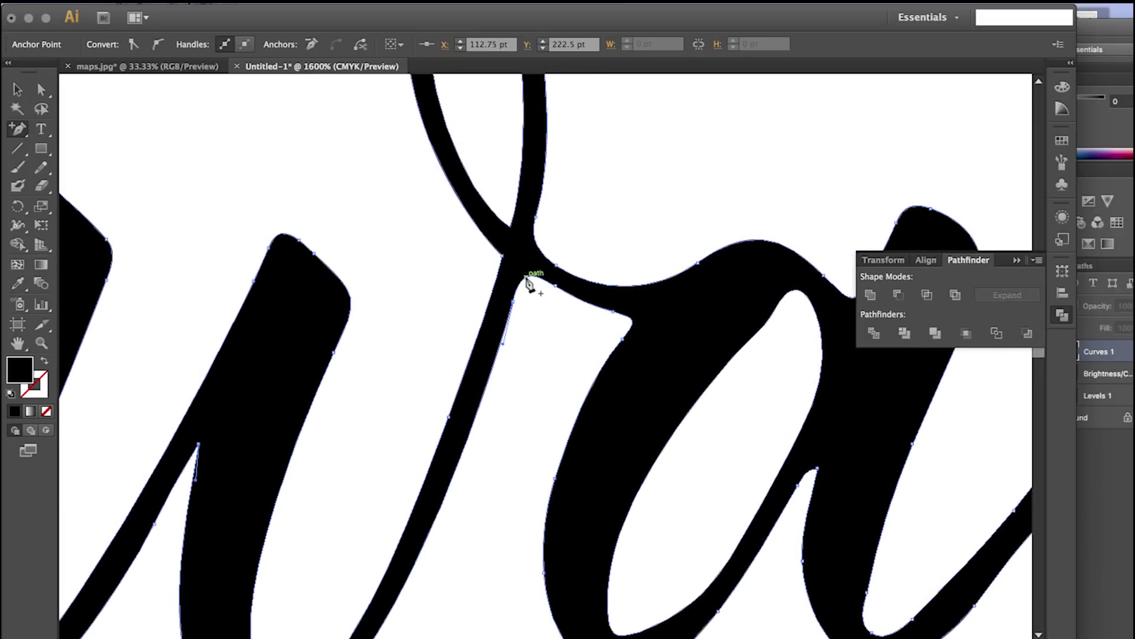
# Step: Form a sharp corner below the w's loop crossing by adding a corner anchor and deleting the surplus anchors beside it
pyautogui.scroll(2, 503, 248)
pyautogui.keyDown('ctrl'); pyautogui.click(462, 232); pyautogui.keyUp('ctrl')
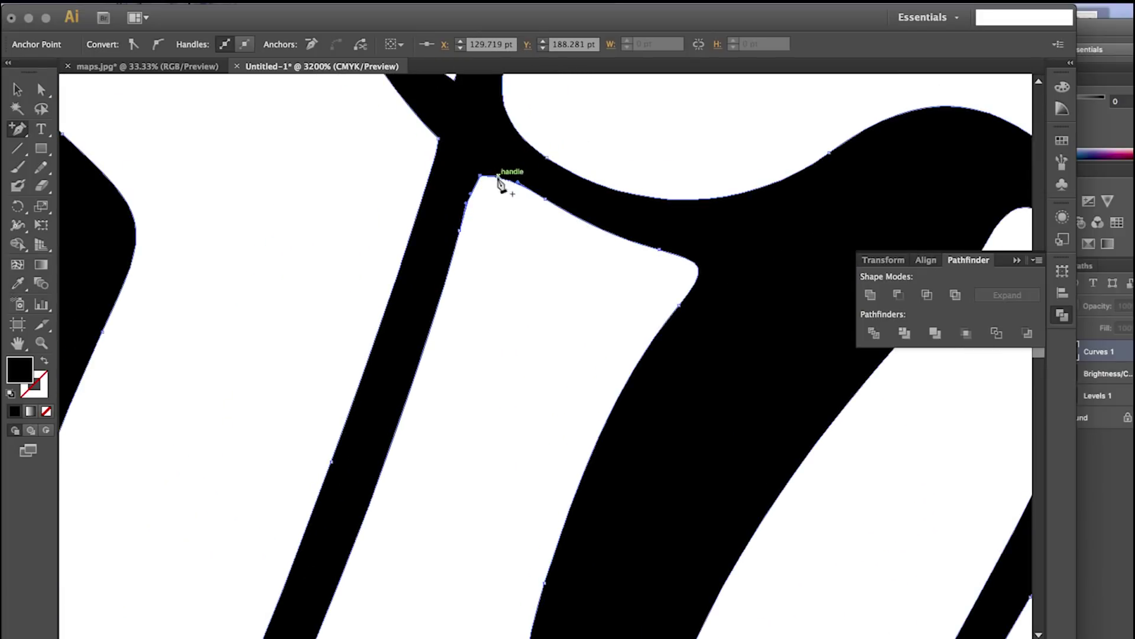
pyautogui.scroll(3, 485, 249)
pyautogui.click(460, 304)
pyautogui.press('super+minus')
pyautogui.press('super+minus')
pyautogui.press('super+minus')
pyautogui.scroll(-1, 470, 390)
pyautogui.moveTo(413, 597); pyautogui.dragTo(437, 595)
pyautogui.scroll(4, 441, 502)
pyautogui.click(484, 402)
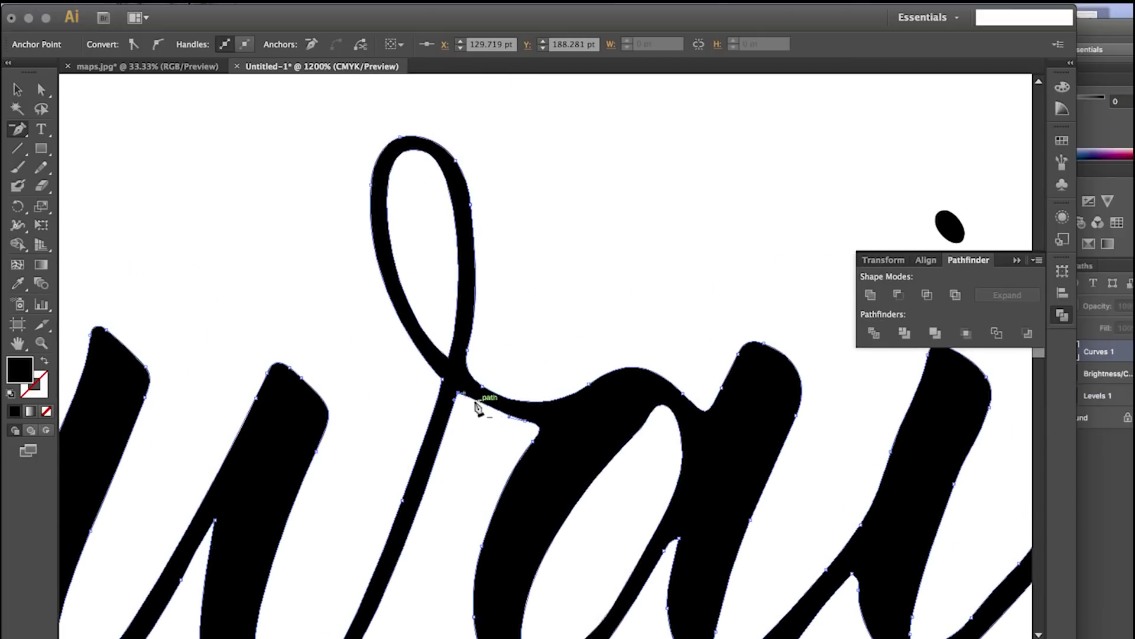
# Step: Move the anchor right of the w's loop crossing into the stroke junction to make a sharp corner
pyautogui.scroll(3, 469, 380)
pyautogui.keyDown('ctrl'); pyautogui.click(364, 395); pyautogui.keyUp('ctrl')
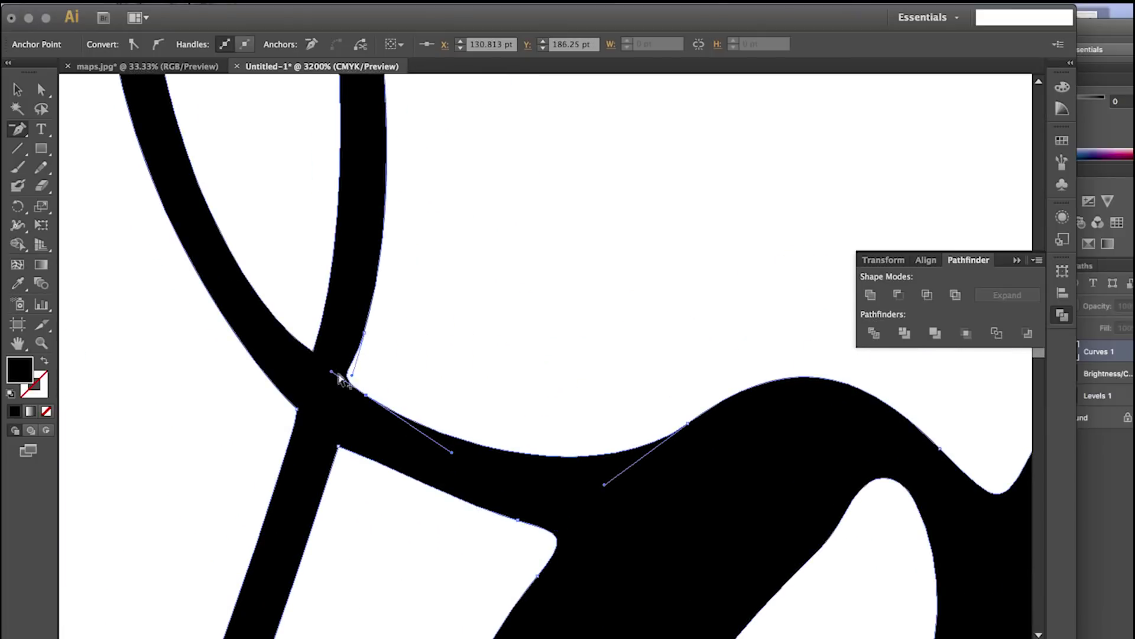
pyautogui.scroll(-5, 365, 399)
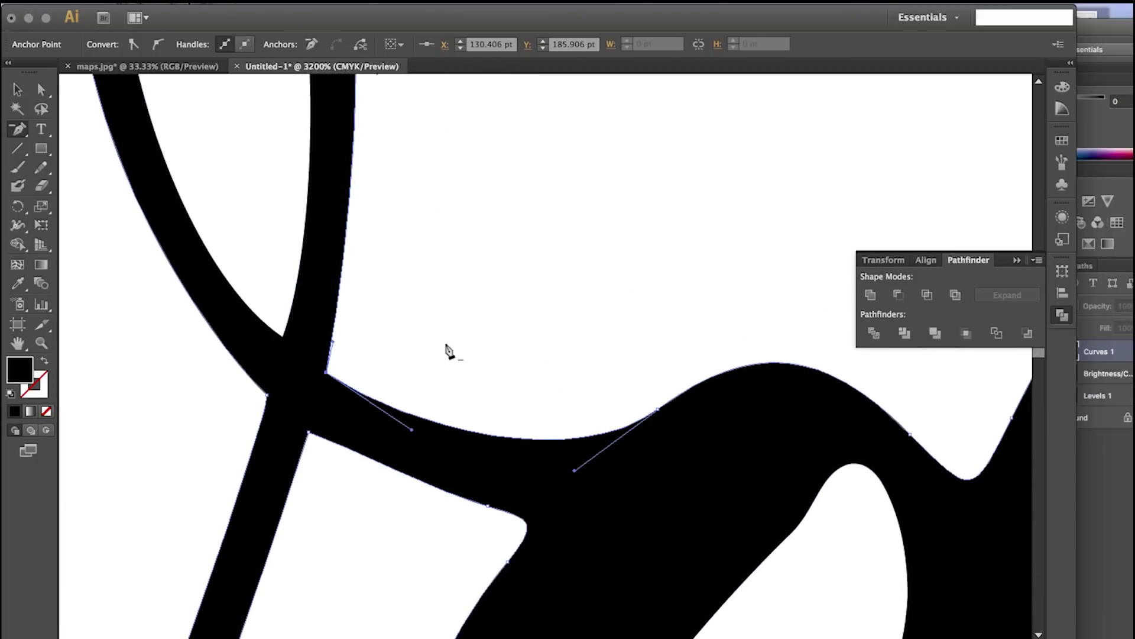
# Step: With the Direct Selection tool, shift the inner bottom-right anchor of the w's second bowl and shorten the neighbouring outer handle
pyautogui.scroll(-2, 448, 352)
pyautogui.click(17, 90)
pyautogui.click(176, 157)
pyautogui.press('super+plus')
pyautogui.press('super+plus')
pyautogui.click(41, 90)
pyautogui.moveTo(402, 514); pyautogui.dragTo(395, 525)
pyautogui.click(402, 538)
pyautogui.moveTo(494, 509); pyautogui.dragTo(457, 518)
pyautogui.click(457, 540)
# Step: Nudge the outer bottom-right anchor of the w's second bowl and reangle its handles
pyautogui.click(400, 537)
pyautogui.moveTo(253, 598); pyautogui.dragTo(252, 589)
pyautogui.moveTo(401, 538); pyautogui.dragTo(399, 541)
pyautogui.moveTo(456, 523); pyautogui.dragTo(470, 493)
pyautogui.click(468, 510)
# Step: Add an anchor on the outer edge just above the bowl's bottom-right anchor, and fine-tune the positions and handles of both
pyautogui.press('super+plus')
pyautogui.press('super+plus')
pyautogui.press('super+plus')
pyautogui.click(378, 485)
pyautogui.press('+')
pyautogui.click(423, 443)
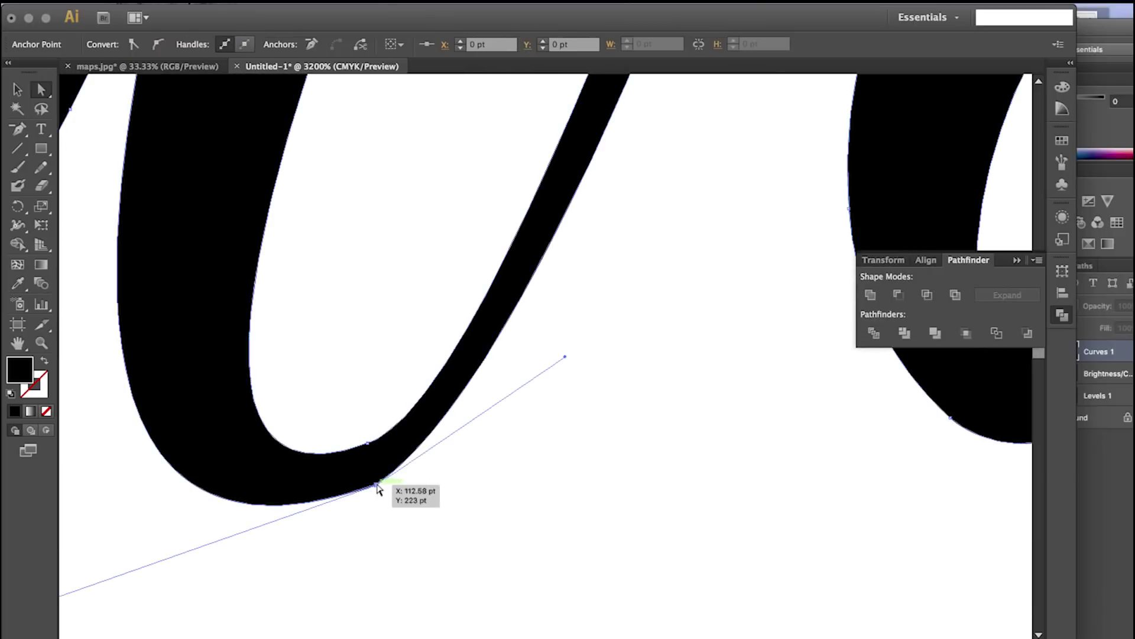
pyautogui.press('a')
pyautogui.moveTo(424, 443); pyautogui.dragTo(432, 446)
pyautogui.click(377, 486)
pyautogui.press('super+minus')
pyautogui.moveTo(108, 552); pyautogui.dragTo(115, 541)
pyautogui.moveTo(418, 445); pyautogui.dragTo(419, 442)
pyautogui.click(467, 436)
# Step: Adjust the handle of the bowl's outer bottom-right anchor and check the w's curve at several magnifications
pyautogui.press('super+plus')
pyautogui.click(353, 500)
pyautogui.moveTo(372, 489); pyautogui.dragTo(391, 464)
pyautogui.click(387, 505)
pyautogui.click(354, 500)
pyautogui.click(432, 483)
pyautogui.press('super+minus')
pyautogui.press('super+minus')
pyautogui.press('super+minus')
pyautogui.press('super+minus')
pyautogui.press('super+minus')
pyautogui.press('super+minus')
pyautogui.press('super+plus')
pyautogui.press('super+plus')
pyautogui.press('super+plus')
pyautogui.press('super+plus')
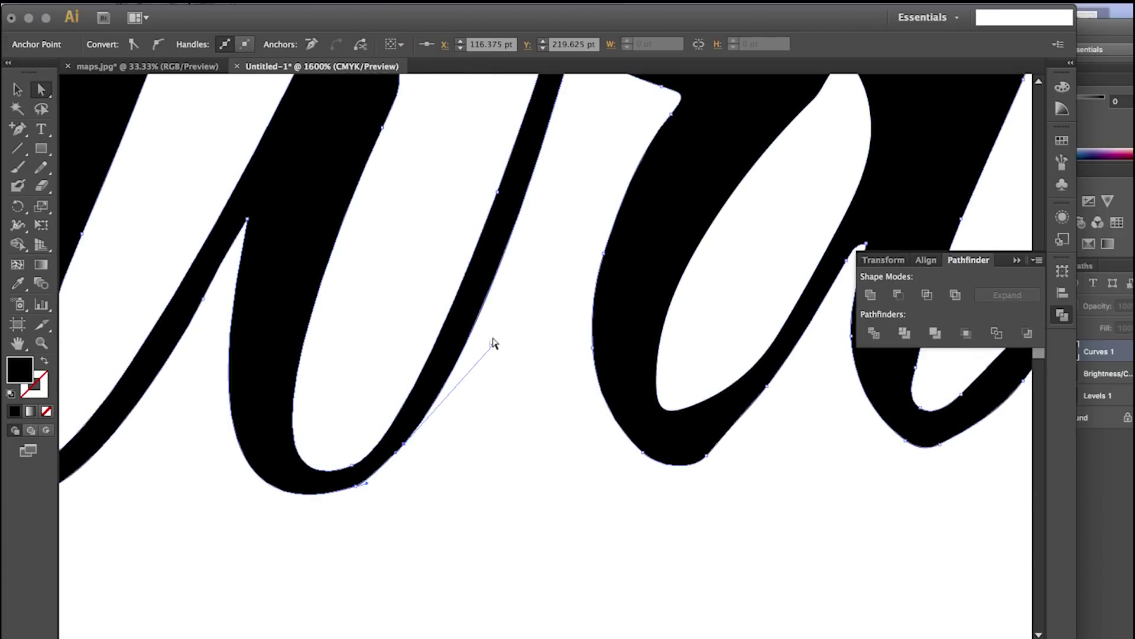
# Step: Adjust the handles of the outer anchors at the bottom of the w's second bowl to smooth the curve, and deselect it
pyautogui.hotkey('ctrl', '+')
pyautogui.moveTo(417, 313); pyautogui.dragTo(411, 283)
pyautogui.hscroll(-2, 378, 367)
pyautogui.moveTo(270, 496); pyautogui.dragTo(230, 543)
pyautogui.click(301, 540)
pyautogui.press('super+minus')
pyautogui.press('super+minus')
pyautogui.press('super+minus')
pyautogui.press('super+minus')
pyautogui.press('super+minus')
pyautogui.press('super+minus')
pyautogui.press('super+minus')
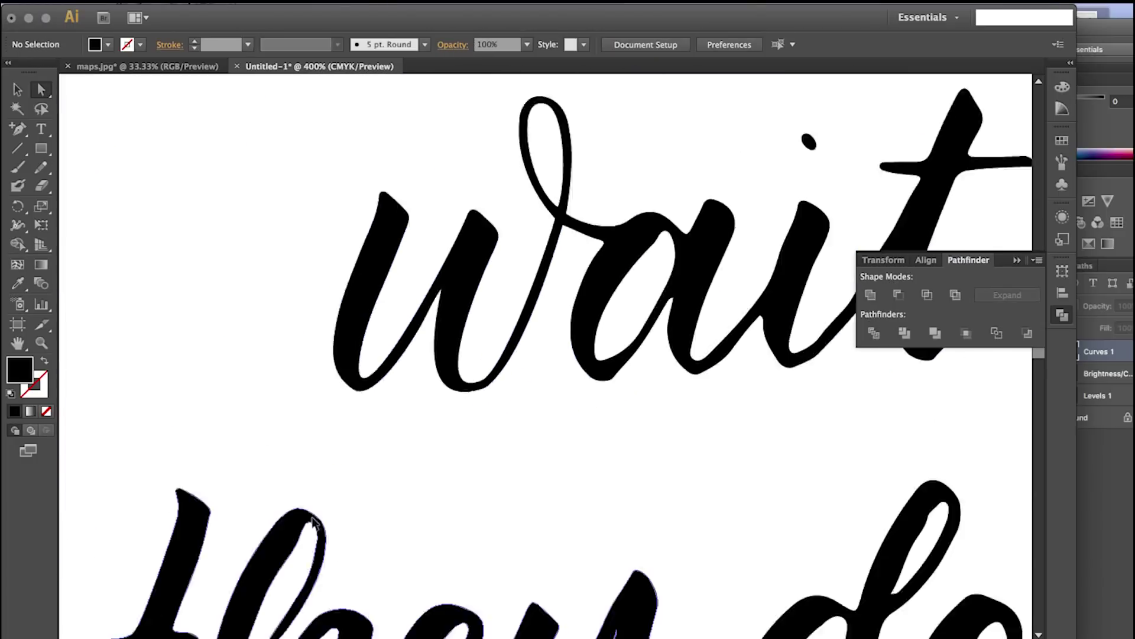
# Step: Select the a's counter and delete the surplus anchors along its upper-left edge with the Delete Anchor Point tool
pyautogui.hscroll(3, 501, 441)
pyautogui.scroll(3, 501, 254)
pyautogui.click(486, 169)
pyautogui.press('-')
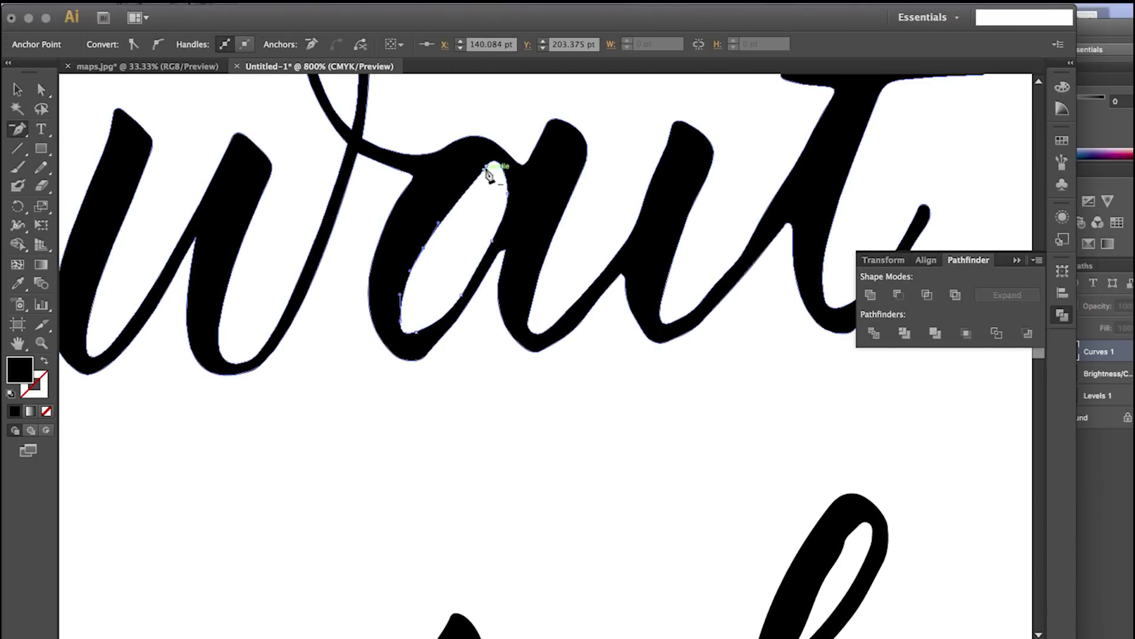
pyautogui.moveTo(475, 167)
pyautogui.mouseDown()
pyautogui.moveTo(449, 181)
pyautogui.moveTo(491, 154)
pyautogui.mouseUp()
pyautogui.keyDown('super'); pyautogui.click(411, 179); pyautogui.keyUp('super')
pyautogui.click(410, 184)
pyautogui.keyDown('super'); pyautogui.click(392, 204); pyautogui.keyUp('super')
pyautogui.click(392, 204)
# Step: Smooth the bottom and right side of the a's counter by deleting a surplus anchor and adjusting the remaining handles
pyautogui.moveTo(424, 247); pyautogui.dragTo(406, 275)
pyautogui.keyDown('super'); pyautogui.click(417, 334); pyautogui.keyUp('super')
pyautogui.moveTo(418, 333); pyautogui.dragTo(428, 362)
pyautogui.keyDown('super'); pyautogui.click(501, 260); pyautogui.keyUp('super')
pyautogui.keyDown('super'); pyautogui.click(496, 257); pyautogui.keyUp('super')
pyautogui.click(495, 257)
pyautogui.moveTo(499, 248); pyautogui.dragTo(496, 270)
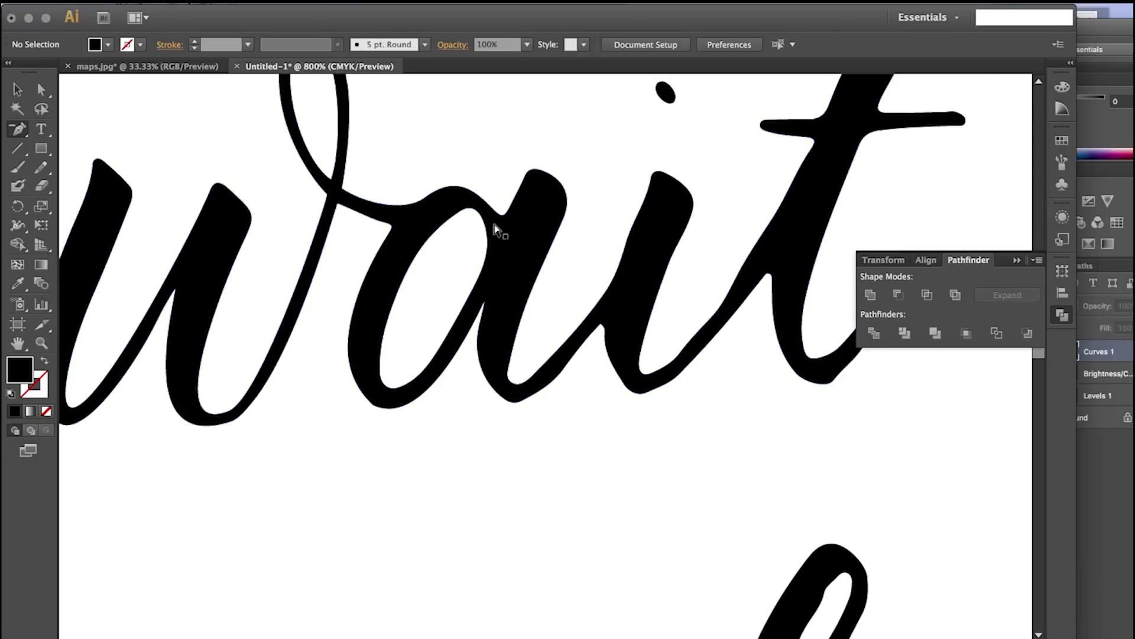
# Step: Delete the surplus anchors on the outer contour where the a's bowl meets its stem
pyautogui.keyDown('ctrl'); pyautogui.click(488, 245); pyautogui.keyUp('ctrl')
pyautogui.click(493, 229)
pyautogui.keyDown('super'); pyautogui.click(499, 207); pyautogui.keyUp('super')
pyautogui.click(502, 212)
# Step: Round the outer top curve of the a's bowl by adjusting its handles up to the notch beside the stem
pyautogui.press('super+equal')
pyautogui.scroll(5, 502, 217)
pyautogui.click(461, 291)
pyautogui.moveTo(377, 242); pyautogui.dragTo(437, 223)
pyautogui.keyDown('super'); pyautogui.click(409, 307); pyautogui.keyUp('super')
pyautogui.moveTo(456, 299); pyautogui.dragTo(441, 294)
pyautogui.keyDown('super'); pyautogui.click(644, 198); pyautogui.keyUp('super')
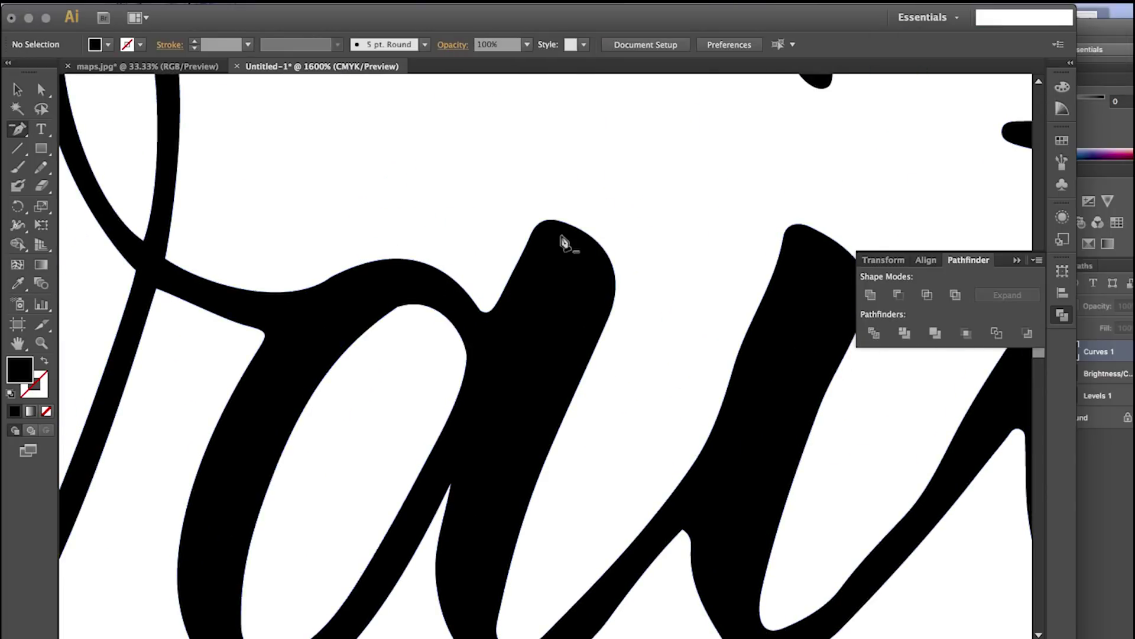
# Step: Adjust the handle at the top of the a's counter so the inner curve runs smoothly, and deselect it
pyautogui.scroll(-2, 645, 199)
pyautogui.keyDown('super'); pyautogui.click(312, 261); pyautogui.keyUp('super')
pyautogui.click(311, 260)
pyautogui.moveTo(311, 260); pyautogui.dragTo(444, 175)
pyautogui.click(345, 252)
pyautogui.press('super+minus')
pyautogui.press('super+minus')
pyautogui.press('super+minus')
pyautogui.press('super+minus')
pyautogui.keyDown('super'); pyautogui.click(314, 220); pyautogui.keyUp('super')
# Step: Refine the outer bottom curve of the a's bowl by adjusting its anchor
pyautogui.press('super+equal')
pyautogui.press('super+equal')
pyautogui.press('super+equal')
pyautogui.press('super+equal')
pyautogui.scroll(-5, 258, 539)
pyautogui.keyDown('super'); pyautogui.click(255, 535); pyautogui.keyUp('super')
pyautogui.moveTo(251, 530); pyautogui.dragTo(242, 521)
pyautogui.keyDown('super'); pyautogui.click(355, 567); pyautogui.keyUp('super')
# Step: Reshape the bottom of the a's stem and its exit stroke by deleting surplus anchors and adjusting handles
pyautogui.hscroll(2, 414, 565)
pyautogui.scroll(1, 414, 565)
pyautogui.moveTo(463, 565)
pyautogui.mouseDown()
pyautogui.moveTo(418, 576)
pyautogui.moveTo(362, 554)
pyautogui.mouseUp()
pyautogui.click(400, 490)
pyautogui.moveTo(478, 563); pyautogui.dragTo(469, 574)
pyautogui.moveTo(461, 528)
pyautogui.mouseDown()
pyautogui.moveTo(458, 537)
pyautogui.moveTo(433, 524)
pyautogui.mouseUp()
pyautogui.click(496, 517)
pyautogui.click(561, 502)
pyautogui.click(452, 507)
pyautogui.keyDown('super'); pyautogui.click(529, 400); pyautogui.keyUp('super')
# Step: Clean up the join into the i and the i's bottom curve by deleting surplus anchors and adjusting the handles
pyautogui.keyDown('super'); pyautogui.click(636, 409); pyautogui.keyUp('super')
pyautogui.click(645, 432)
pyautogui.moveTo(642, 416); pyautogui.dragTo(607, 496)
pyautogui.moveTo(683, 529)
pyautogui.mouseDown()
pyautogui.moveTo(644, 559)
pyautogui.moveTo(671, 588)
pyautogui.mouseUp()
pyautogui.moveTo(728, 547); pyautogui.dragTo(726, 558)
pyautogui.click(694, 231)
pyautogui.click(796, 469)
pyautogui.moveTo(740, 508); pyautogui.dragTo(740, 518)
pyautogui.click(795, 509)
pyautogui.keyDown('super'); pyautogui.click(755, 472); pyautogui.keyUp('super')
pyautogui.hscroll(2, 755, 472)
pyautogui.moveTo(675, 562); pyautogui.dragTo(671, 580)
# Step: Sharpen the junction of the i's exit stroke with the t's stem and delete the surplus anchor above it
pyautogui.hscroll(5, 788, 463)
pyautogui.moveTo(711, 356); pyautogui.dragTo(740, 332)
pyautogui.moveTo(770, 252); pyautogui.dragTo(792, 251)
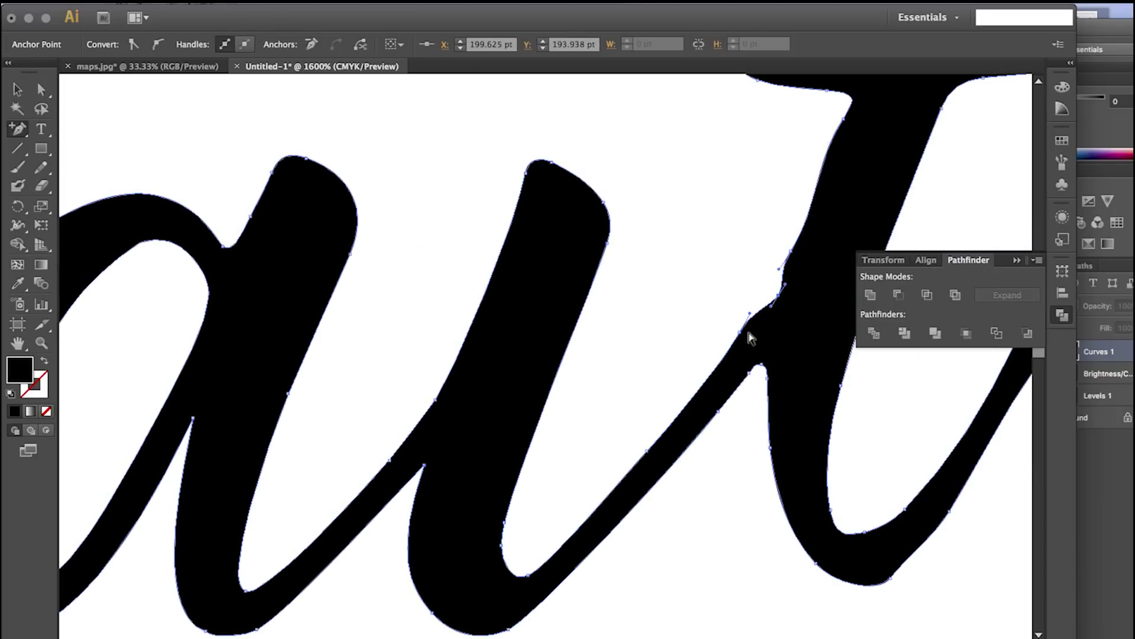
pyautogui.hscroll(4, 791, 298)
pyautogui.scroll(3, 792, 297)
pyautogui.click(656, 334)
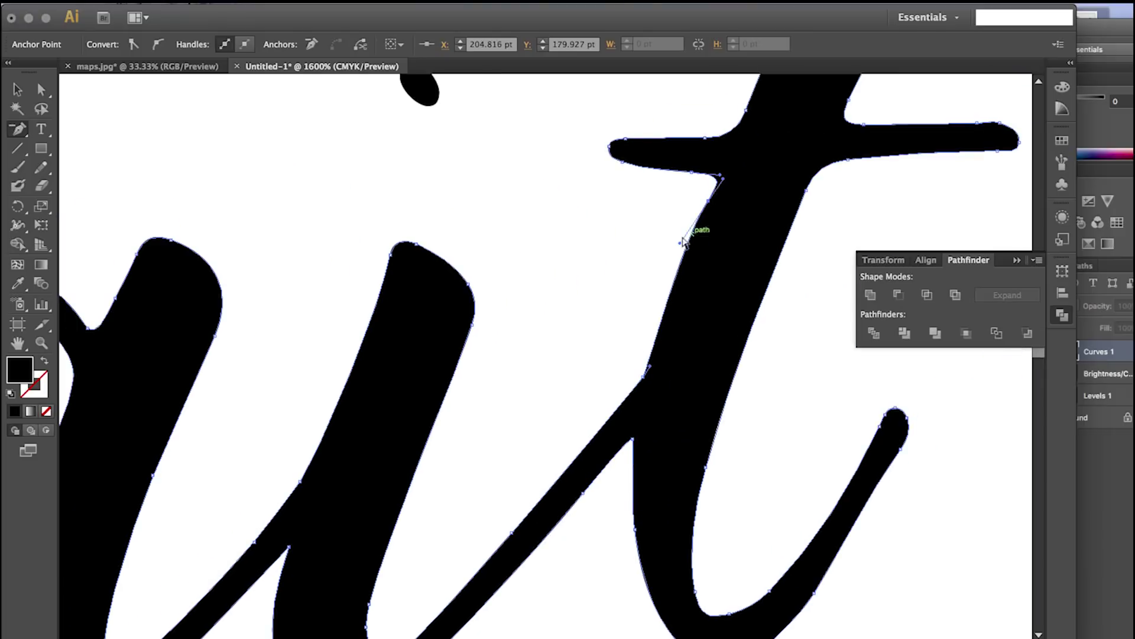
# Step: Round the outer bottom of the t by deleting surplus anchors and adjusting the handles on both sides
pyautogui.scroll(-5, 677, 335)
pyautogui.click(620, 384)
pyautogui.moveTo(663, 495); pyautogui.dragTo(616, 522)
pyautogui.moveTo(585, 487); pyautogui.dragTo(571, 490)
pyautogui.moveTo(634, 543); pyautogui.dragTo(660, 565)
pyautogui.hscroll(4, 765, 504)
pyautogui.scroll(1, 765, 505)
pyautogui.click(699, 476)
pyautogui.click(640, 543)
pyautogui.moveTo(675, 510); pyautogui.dragTo(692, 498)
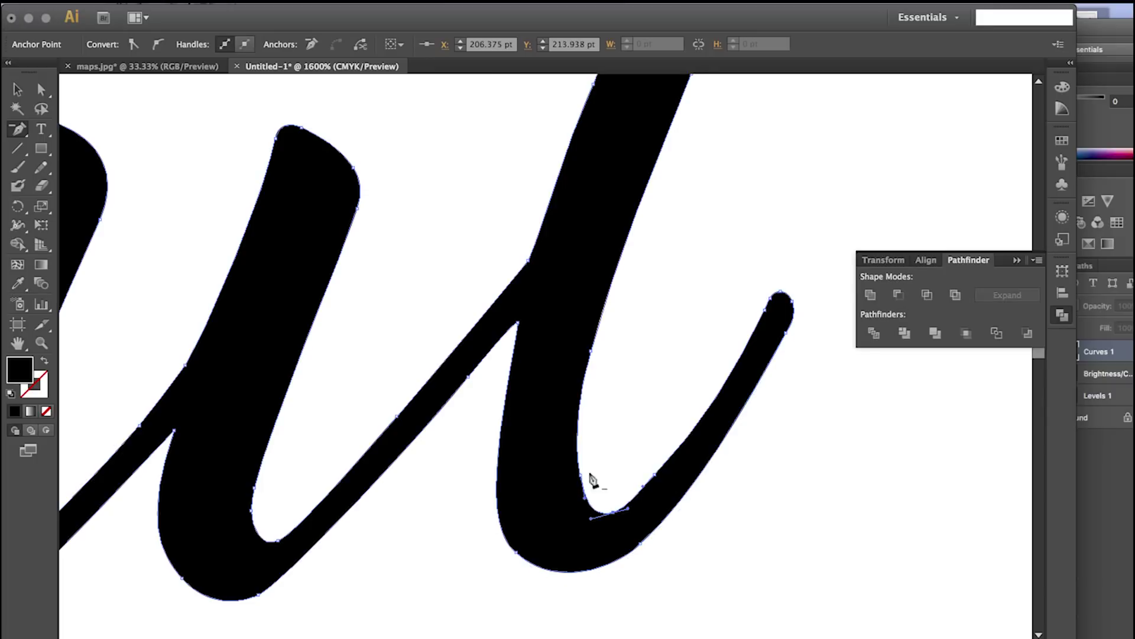
# Step: Smooth the inner curve of the t's foot and tail by deleting surplus anchors and adjusting the bottom anchor's handle
pyautogui.scroll(2, 651, 480)
pyautogui.click(573, 403)
pyautogui.scroll(5, 677, 393)
pyautogui.hscroll(3, 676, 393)
pyautogui.scroll(-5, 717, 281)
pyautogui.click(566, 526)
pyautogui.moveTo(540, 560); pyautogui.dragTo(569, 558)
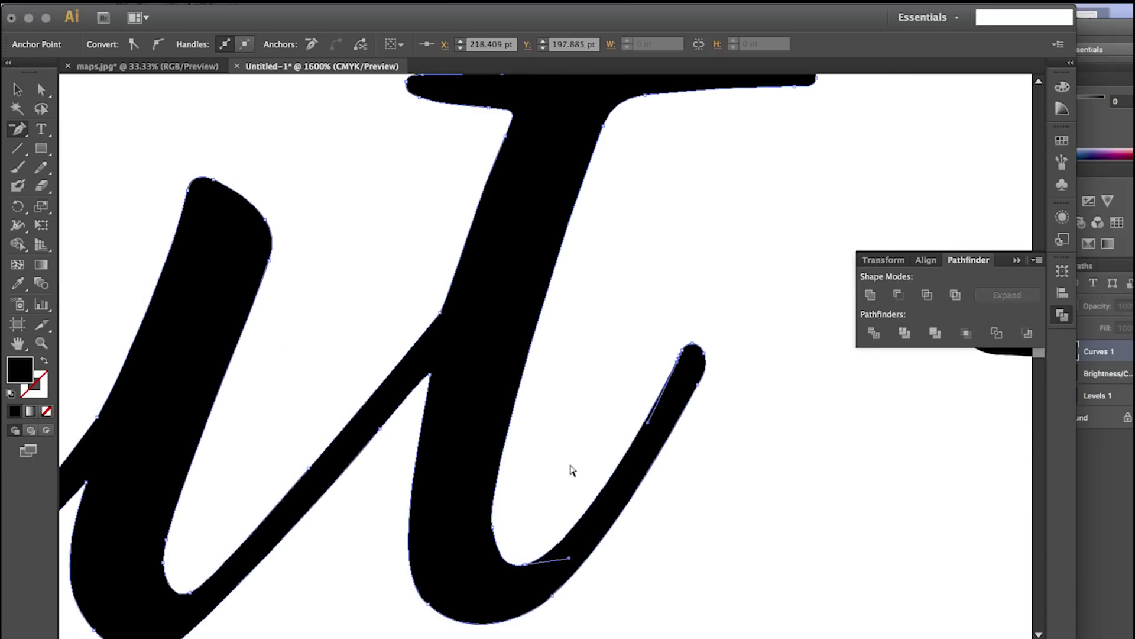
pyautogui.keyDown('super'); pyautogui.click(571, 467); pyautogui.keyUp('super')
# Step: Show the rulers and place a horizontal guide along the baseline of "wait"
pyautogui.press('super+minus')
pyautogui.press('super+minus')
pyautogui.press('super+minus')
pyautogui.press('super+minus')
pyautogui.press('super+minus')
pyautogui.press('super+r')
pyautogui.click(18, 91)
pyautogui.moveTo(112, 79); pyautogui.dragTo(151, 413)
# Step: With the Direct Selection tool, lower the bottom of the t in "wait" onto the baseline guide
pyautogui.click(39, 93)
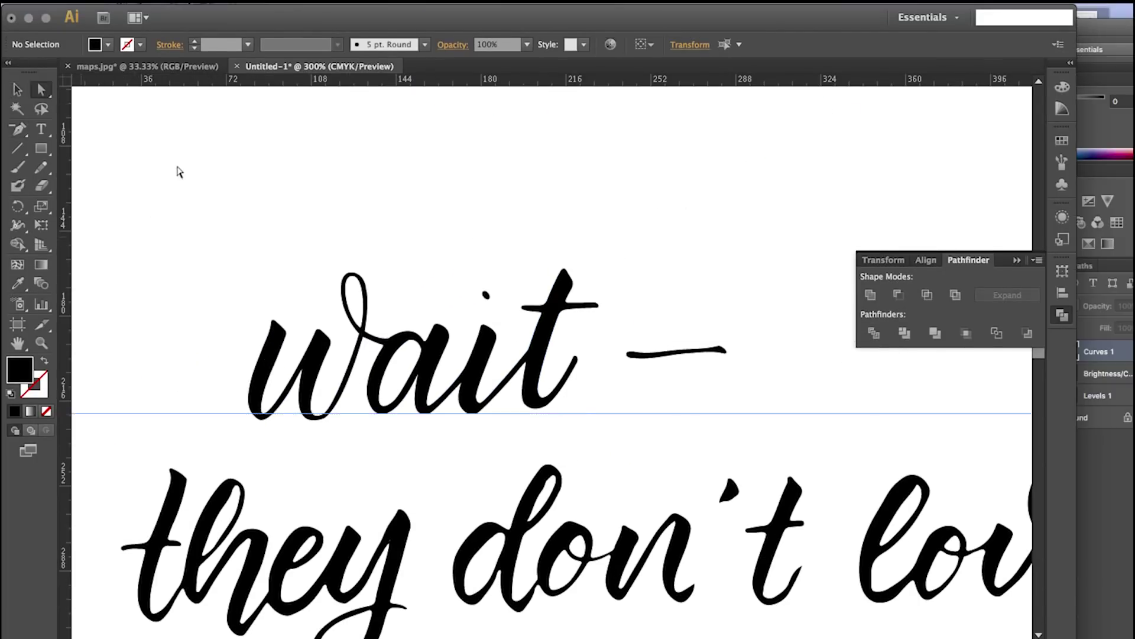
pyautogui.moveTo(518, 384); pyautogui.dragTo(517, 383)
pyautogui.moveTo(535, 408); pyautogui.dragTo(535, 413)
pyautogui.click(673, 389)
# Step: Place a second horizontal guide along the baseline of "they don't love"
pyautogui.scroll(-4, 673, 389)
pyautogui.hscroll(-4, 673, 389)
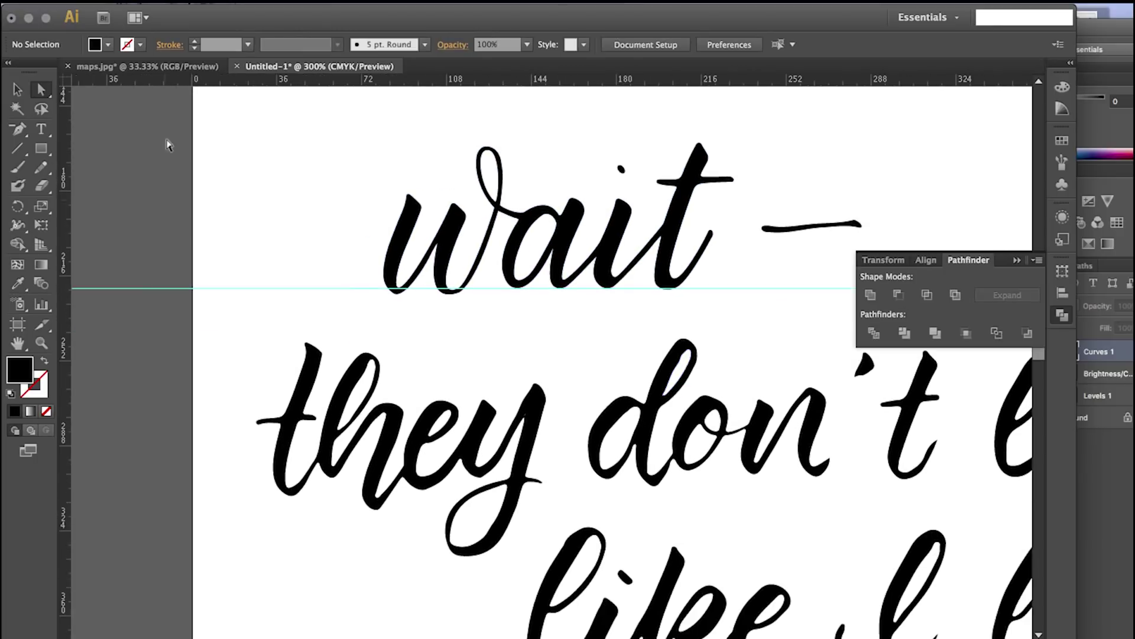
pyautogui.moveTo(146, 482); pyautogui.dragTo(148, 469)
pyautogui.hscroll(4, 331, 449)
pyautogui.click(370, 12)
pyautogui.moveTo(403, 444)
pyautogui.click(598, 460)
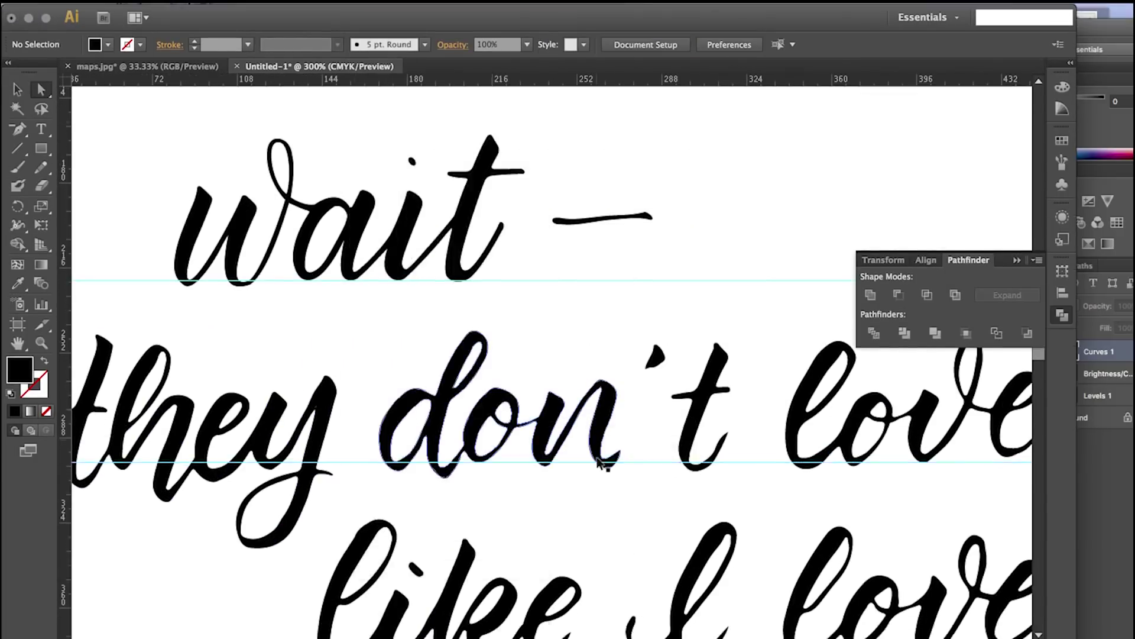
# Step: Select the counter of the d in "don't" and delete the surplus anchor on its upper-left edge
pyautogui.press('super+plus')
pyautogui.press('super+plus')
pyautogui.press('super+plus')
pyautogui.scroll(-4, 592, 439)
pyautogui.hscroll(-6, 592, 439)
pyautogui.click(560, 255)
pyautogui.press('-')
pyautogui.click(558, 265)
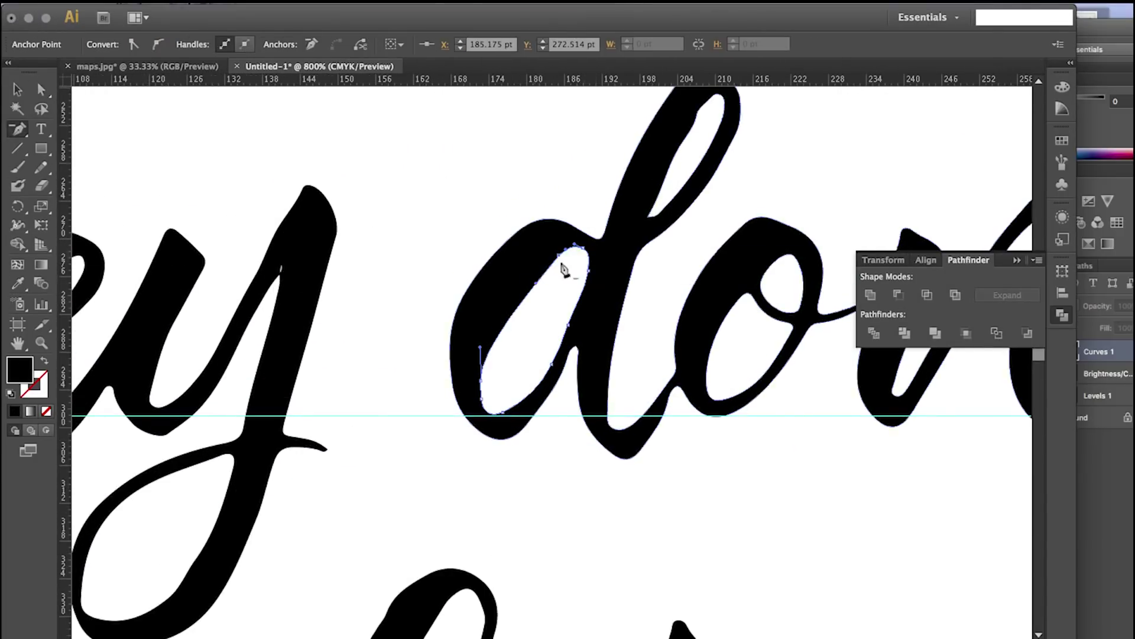
# Step: Delete the surplus anchors along the outer contour of the d's bowl
pyautogui.keyDown('ctrl'); pyautogui.click(540, 229); pyautogui.keyUp('ctrl')
pyautogui.keyDown('ctrl'); pyautogui.click(473, 425); pyautogui.keyUp('ctrl')
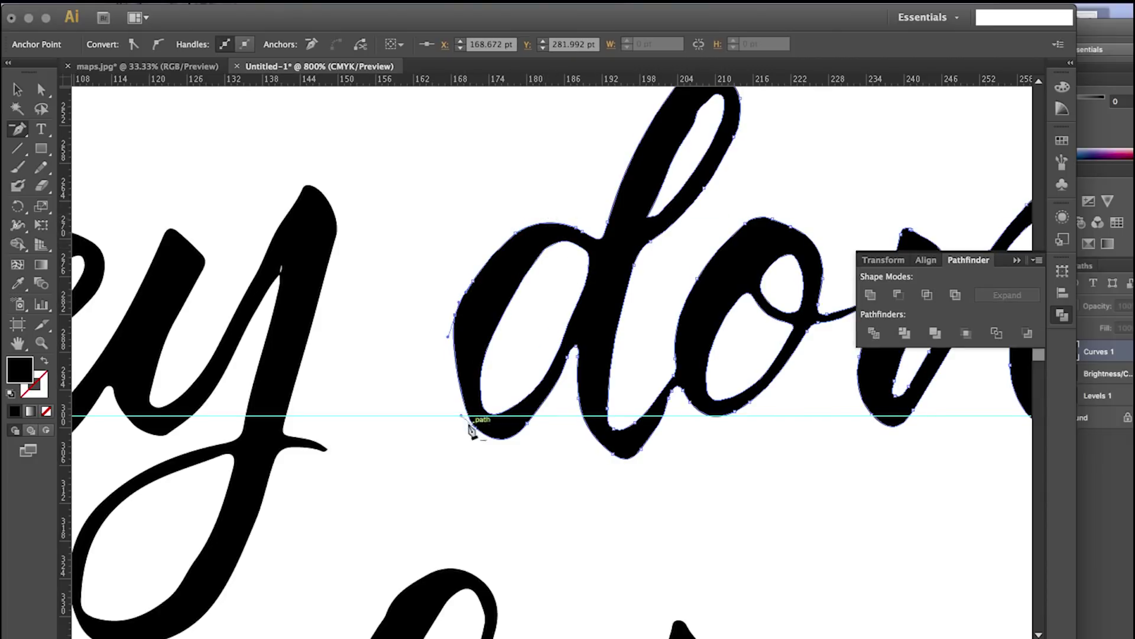
pyautogui.click(527, 423)
pyautogui.click(573, 347)
# Step: Smooth the lower part of the d's counter by deleting surplus anchors and adjusting a handle
pyautogui.keyDown('ctrl'); pyautogui.click(561, 348); pyautogui.keyUp('ctrl')
pyautogui.click(561, 348)
pyautogui.moveTo(526, 403); pyautogui.dragTo(477, 356)
pyautogui.click(480, 382)
# Step: Adjust the handle on the outer top of the d's bowl to round its curve into the stem
pyautogui.keyDown('ctrl'); pyautogui.click(511, 233); pyautogui.keyUp('ctrl')
pyautogui.keyDown('ctrl'); pyautogui.click(515, 233); pyautogui.keyUp('ctrl')
pyautogui.moveTo(492, 194); pyautogui.dragTo(510, 191)
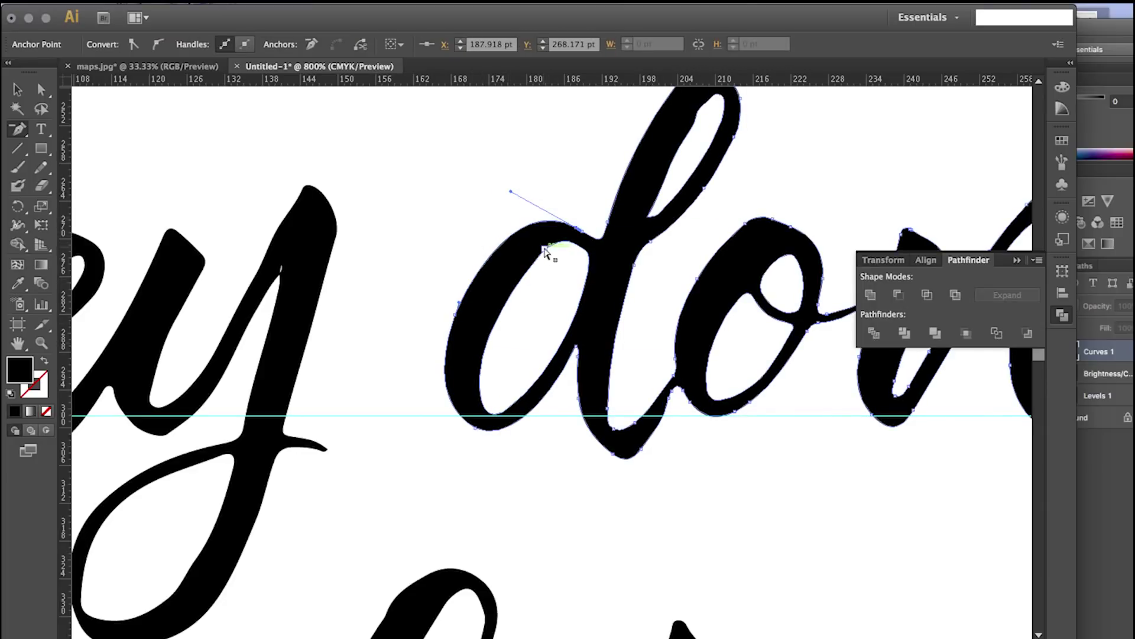
# Step: Smooth the inside of the d's ascender loop by deleting a surplus anchor and lengthening the lower handle
pyautogui.keyDown('ctrl'); pyautogui.click(573, 198); pyautogui.keyUp('ctrl')
pyautogui.moveTo(703, 121); pyautogui.dragTo(570, 182)
pyautogui.keyDown('ctrl'); pyautogui.click(569, 176); pyautogui.keyUp('ctrl')
pyautogui.click(566, 179)
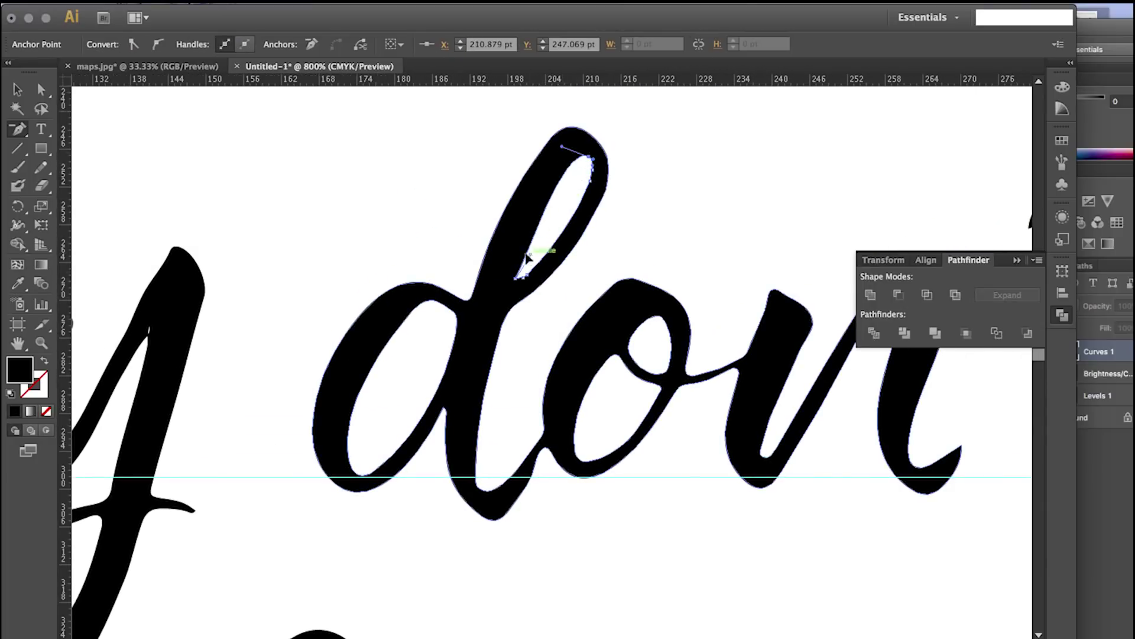
pyautogui.keyDown('ctrl'); pyautogui.click(518, 304); pyautogui.keyUp('ctrl')
pyautogui.moveTo(502, 326); pyautogui.dragTo(574, 262)
# Step: Delete the surplus anchor on the outer top of the d's ascender loop and adjust the neighbouring handle
pyautogui.click(547, 144)
pyautogui.keyDown('ctrl'); pyautogui.click(523, 181); pyautogui.keyUp('ctrl')
pyautogui.moveTo(567, 125); pyautogui.dragTo(538, 118)
pyautogui.keyDown('ctrl'); pyautogui.click(503, 160); pyautogui.keyUp('ctrl')
# Step: Raise the foot of the d's stem toward the baseline guide, deleting the surplus bottom anchor and reshaping the curve
pyautogui.moveTo(444, 408); pyautogui.dragTo(449, 396)
pyautogui.moveTo(448, 421); pyautogui.dragTo(446, 431)
pyautogui.click(493, 520)
pyautogui.moveTo(473, 511); pyautogui.dragTo(465, 520)
pyautogui.click(484, 492)
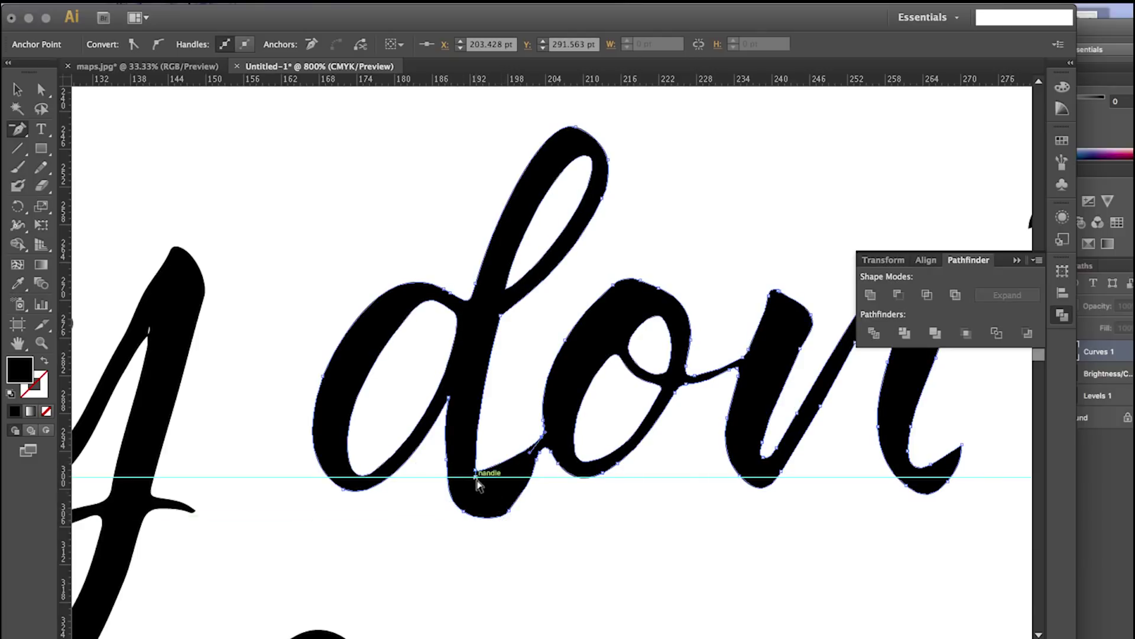
pyautogui.moveTo(476, 503); pyautogui.dragTo(482, 510)
pyautogui.moveTo(447, 481); pyautogui.dragTo(455, 488)
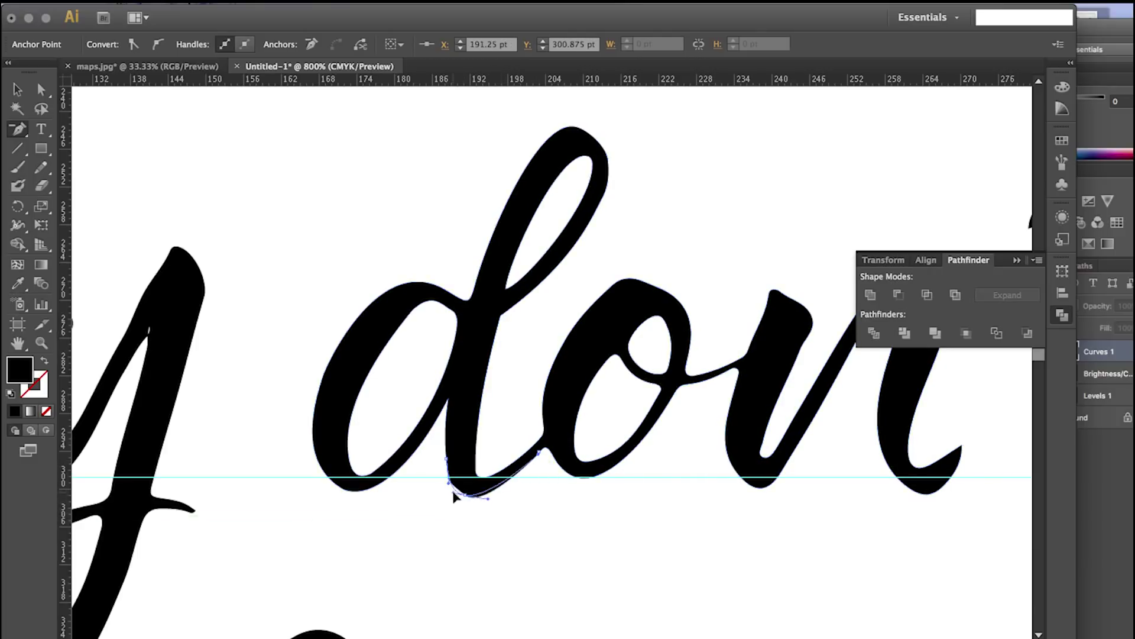
# Step: Reshape the underside of the d's exit stroke where it joins the o, adjusting its handle and removing a surplus anchor
pyautogui.keyDown('super'); pyautogui.click(488, 494); pyautogui.keyUp('super')
pyautogui.moveTo(541, 445); pyautogui.dragTo(465, 430)
pyautogui.click(463, 436)
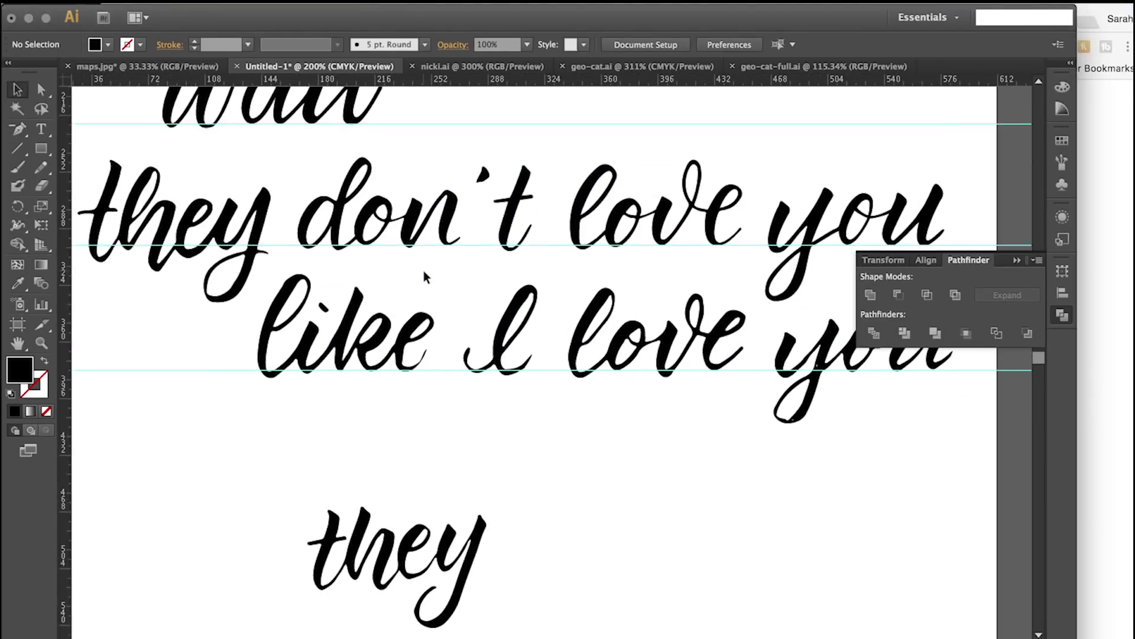
# Step: Hide the guides and select the outline of the word "like" for anchor editing
pyautogui.press('super+;')
pyautogui.press('super+=')
pyautogui.press('super+=')
pyautogui.hscroll(-5, 423, 271)
pyautogui.click(293, 264)
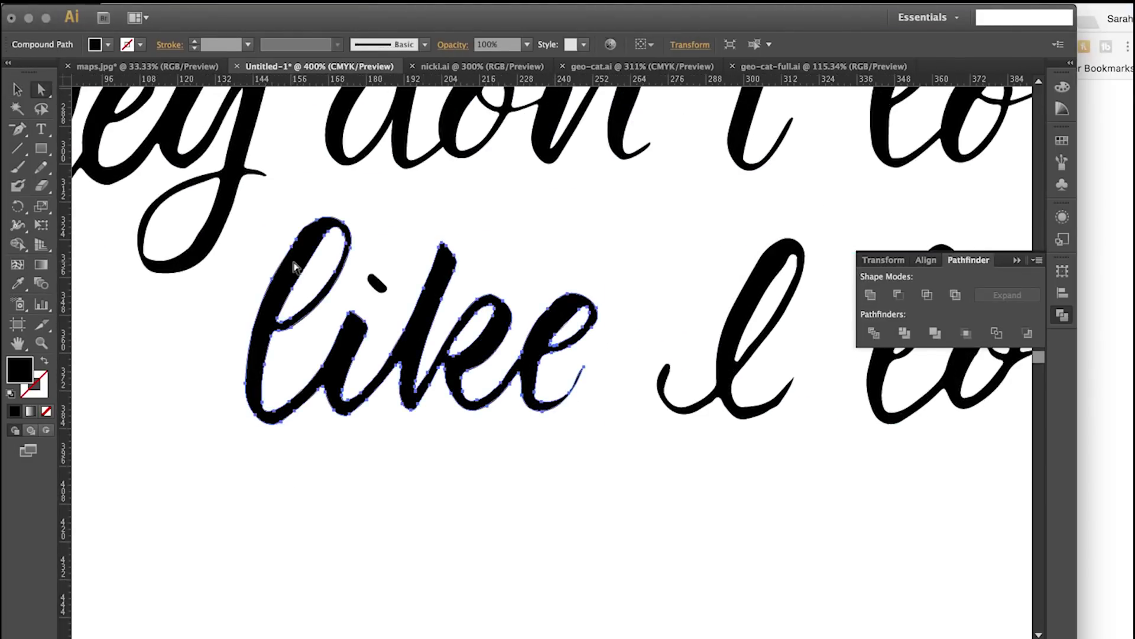
# Step: Delete surplus anchors on the outer edge and lower inside of the l's loop in "like", adjusting the inner curve
pyautogui.press('-')
pyautogui.click(298, 239)
pyautogui.keyDown('super'); pyautogui.click(284, 347); pyautogui.keyUp('super')
pyautogui.moveTo(275, 330); pyautogui.dragTo(284, 327)
pyautogui.keyDown('super'); pyautogui.click(288, 337); pyautogui.keyUp('super')
pyautogui.click(277, 319)
pyautogui.keyDown('super'); pyautogui.click(287, 318); pyautogui.keyUp('super')
# Step: Smooth the inner top of the l's loop in "like" by deleting a surplus anchor and adjusting the neighbouring handle
pyautogui.click(328, 232)
pyautogui.moveTo(325, 234); pyautogui.dragTo(316, 238)
pyautogui.keyDown('super'); pyautogui.click(351, 303); pyautogui.keyUp('super')
# Step: Clean up the join between the l's exit stroke and the i in "like", reshaping its curve and removing a surplus anchor
pyautogui.keyDown('super'); pyautogui.click(320, 388); pyautogui.keyUp('super')
pyautogui.keyDown('super'); pyautogui.moveTo(322, 387); pyautogui.dragTo(326, 424); pyautogui.keyUp('super')
pyautogui.keyDown('super'); pyautogui.click(318, 395); pyautogui.keyUp('super')
pyautogui.keyDown('super'); pyautogui.click(329, 391); pyautogui.keyUp('super')
pyautogui.keyDown('super'); pyautogui.click(326, 391); pyautogui.keyUp('super')
pyautogui.click(342, 388)
# Step: Check the anchors on the i's exit stroke in "like" and deselect the word
pyautogui.keyDown('super'); pyautogui.click(353, 382); pyautogui.keyUp('super')
pyautogui.keyDown('super'); pyautogui.click(357, 398); pyautogui.keyUp('super')
pyautogui.keyDown('super'); pyautogui.click(349, 400); pyautogui.keyUp('super')
pyautogui.keyDown('super'); pyautogui.click(372, 348); pyautogui.keyUp('super')
pyautogui.keyDown('super'); pyautogui.click(358, 396); pyautogui.keyUp('super')
pyautogui.keyDown('super'); pyautogui.click(348, 400); pyautogui.keyUp('super')
pyautogui.press('super+shift+a')
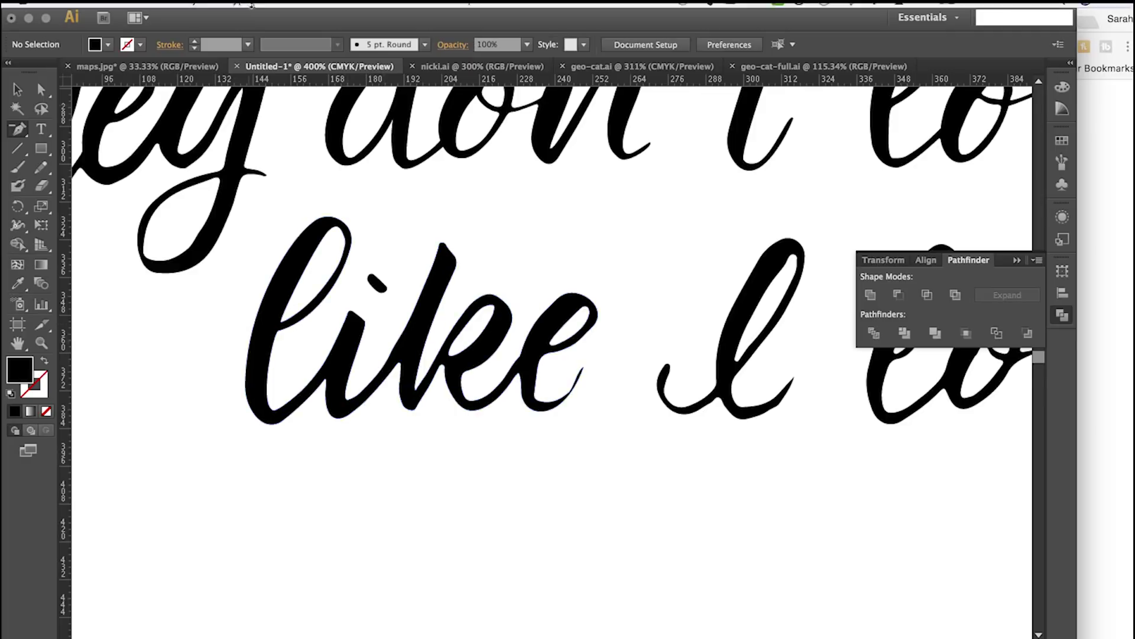